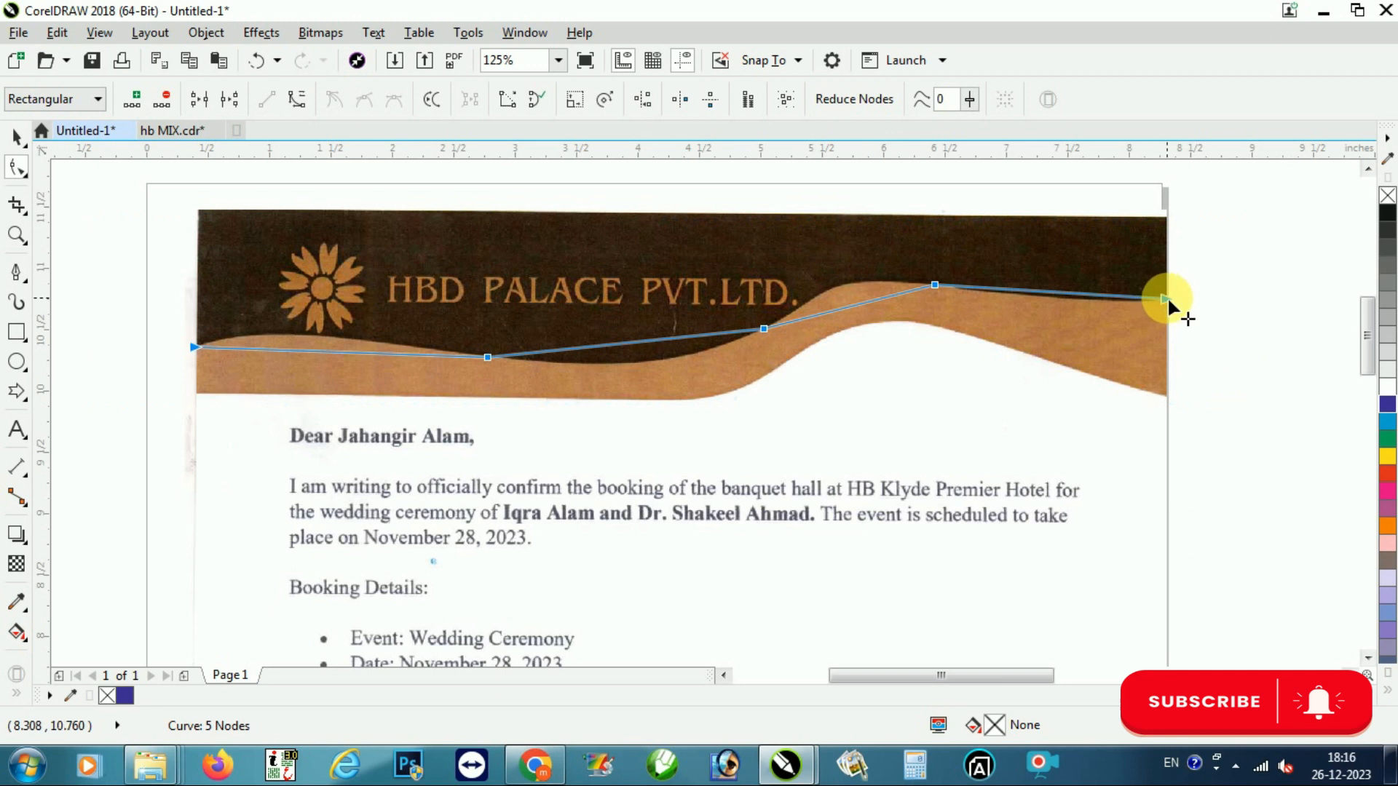
- Convert the upper wave line's segments to curves and bend the first two along the dark band's lower edge
{"action": "left_click", "coordinate": [1242, 387]}
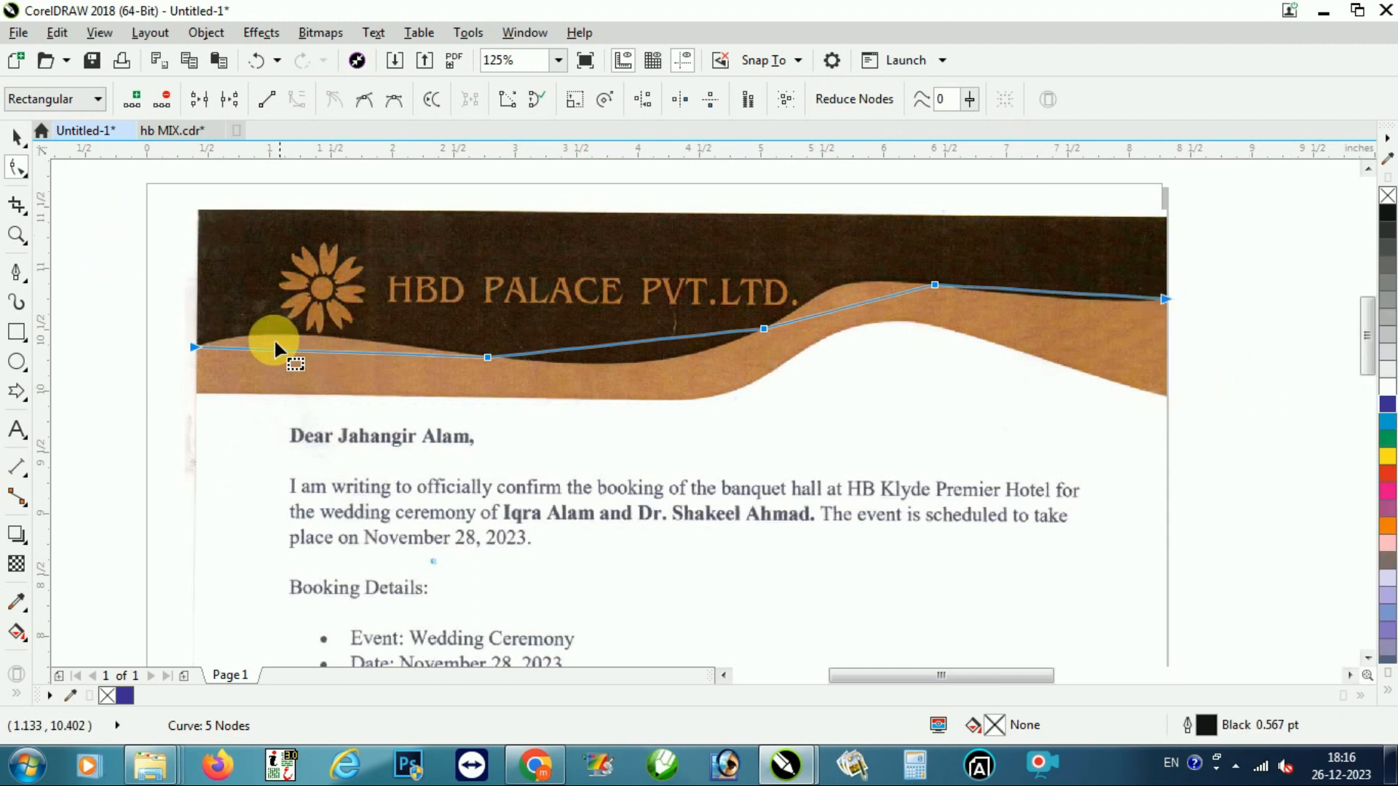
{"action": "scroll", "coordinate": [274, 338], "scroll_direction": "up", "scroll_amount": 5}
{"action": "left_click_drag", "start_coordinate": [536, 395], "coordinate": [433, 331]}
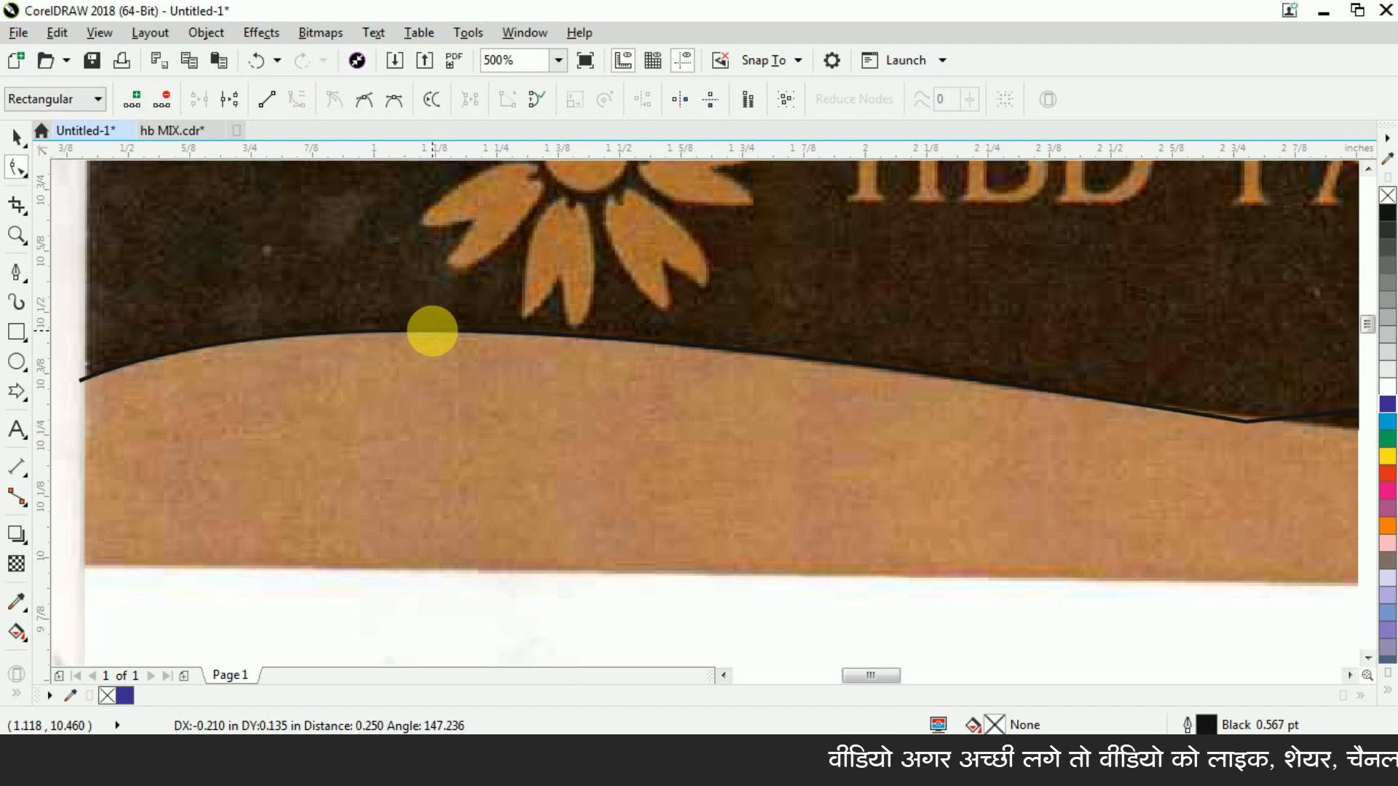
{"action": "scroll", "coordinate": [433, 331], "scroll_direction": "down", "scroll_amount": 2}
{"action": "scroll", "coordinate": [656, 335], "scroll_direction": "up", "scroll_amount": 1}
{"action": "left_click_drag", "start_coordinate": [684, 335], "coordinate": [716, 374]}
{"action": "scroll", "coordinate": [568, 284], "scroll_direction": "down", "scroll_amount": 1}
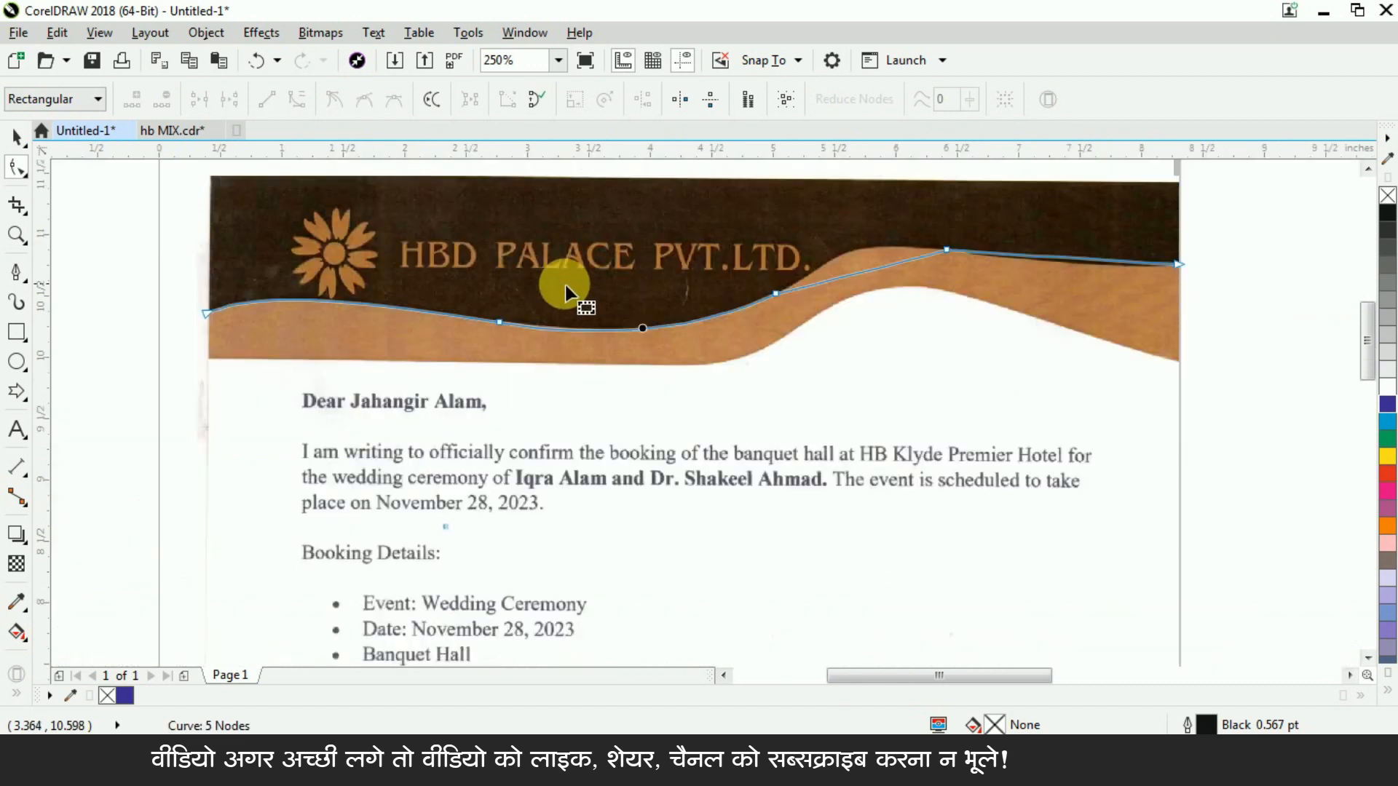
- Bend the third segment over the rise beside the company name and adjust its control handles to match the edge
{"action": "scroll", "coordinate": [776, 243], "scroll_direction": "down", "scroll_amount": 2}
{"action": "scroll", "coordinate": [627, 330], "scroll_direction": "up", "scroll_amount": 3}
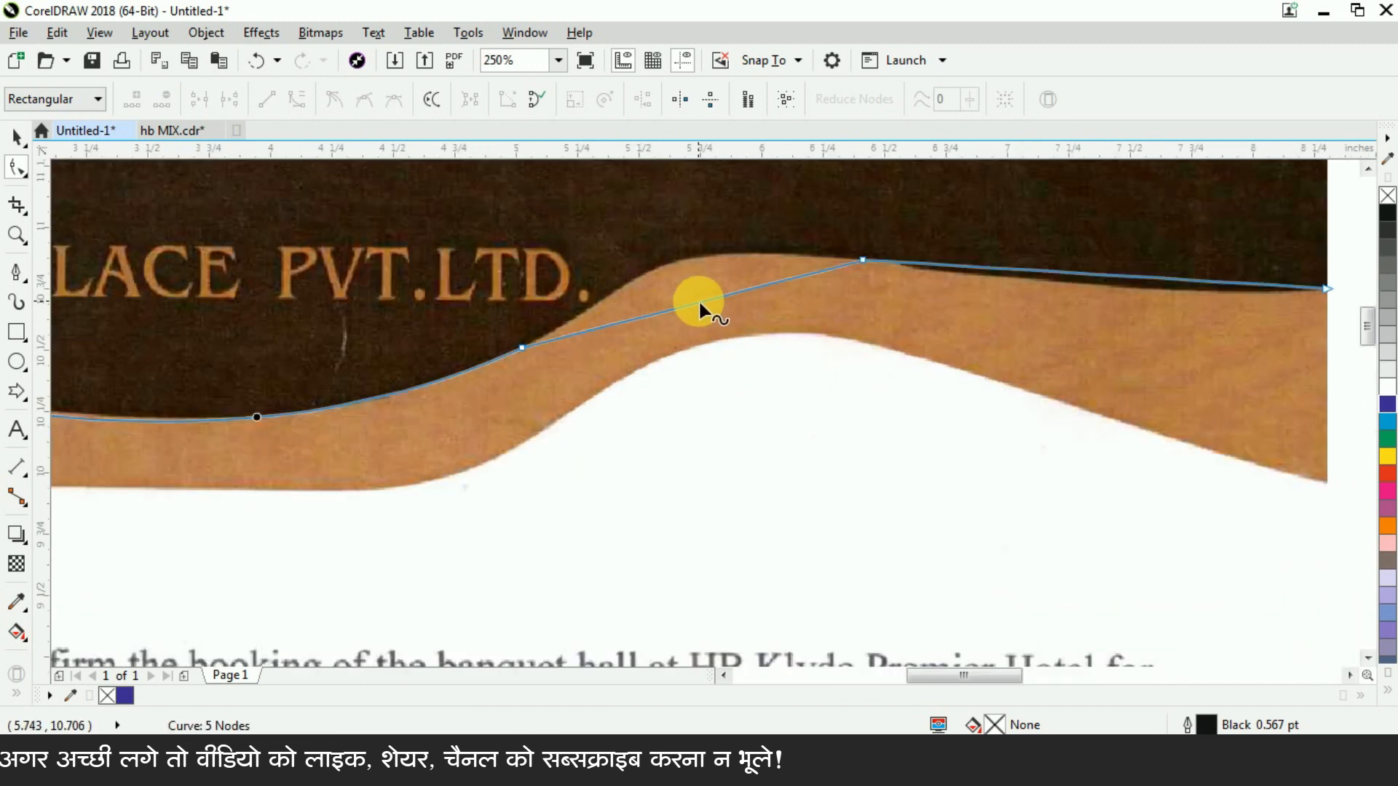
{"action": "left_click_drag", "start_coordinate": [696, 303], "coordinate": [662, 264]}
{"action": "left_click_drag", "start_coordinate": [501, 300], "coordinate": [575, 380]}
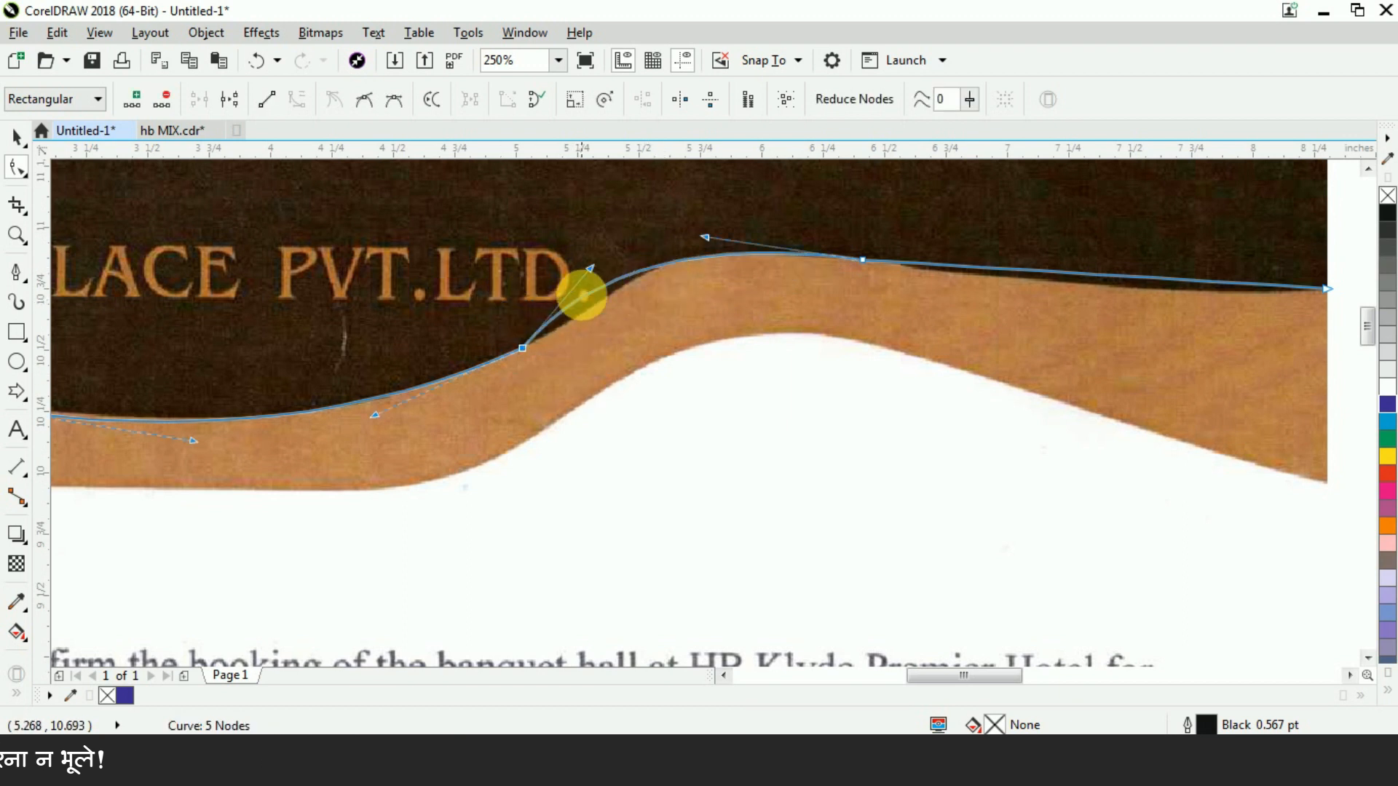
{"action": "scroll", "coordinate": [580, 280], "scroll_direction": "up", "scroll_amount": 2}
{"action": "left_click_drag", "start_coordinate": [601, 259], "coordinate": [682, 251]}
{"action": "left_click_drag", "start_coordinate": [832, 201], "coordinate": [822, 211]}
- Add a node on the rise near the end of "LTD." and adjust it and nearby handles to fit the dark band's edge
{"action": "left_click", "coordinate": [603, 324]}
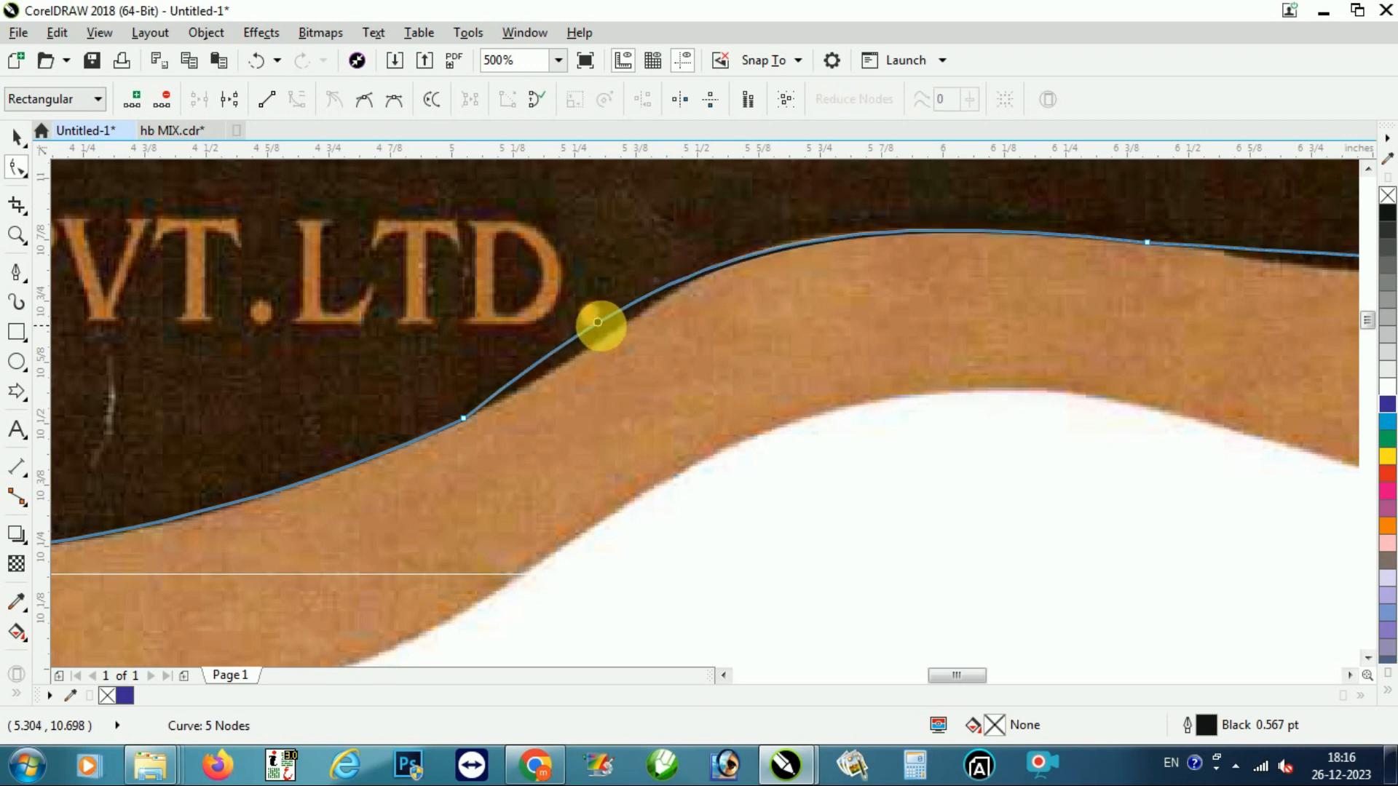
{"action": "double_click", "coordinate": [602, 321]}
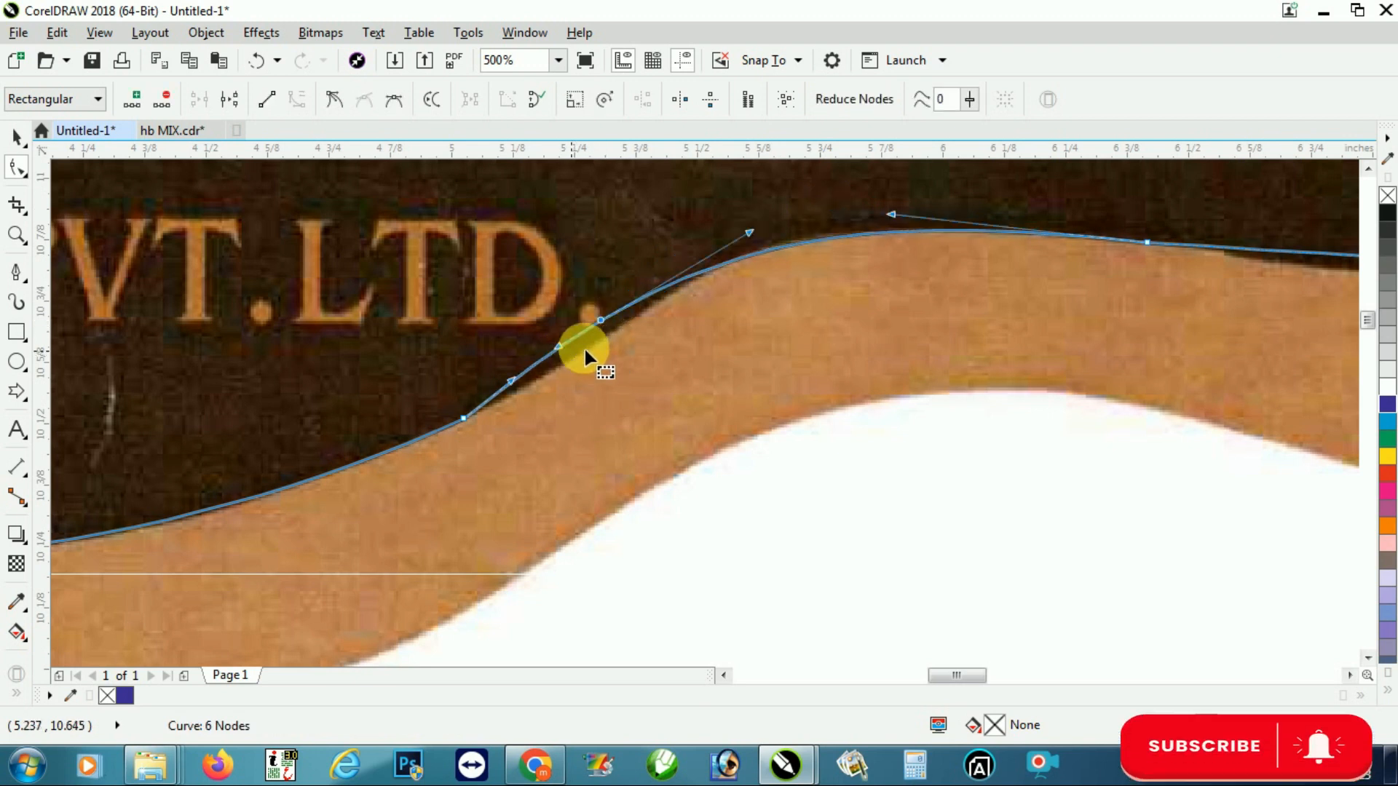
{"action": "left_click_drag", "start_coordinate": [602, 322], "coordinate": [611, 332]}
{"action": "left_click_drag", "start_coordinate": [510, 380], "coordinate": [519, 391]}
{"action": "left_click_drag", "start_coordinate": [1054, 206], "coordinate": [1067, 213]}
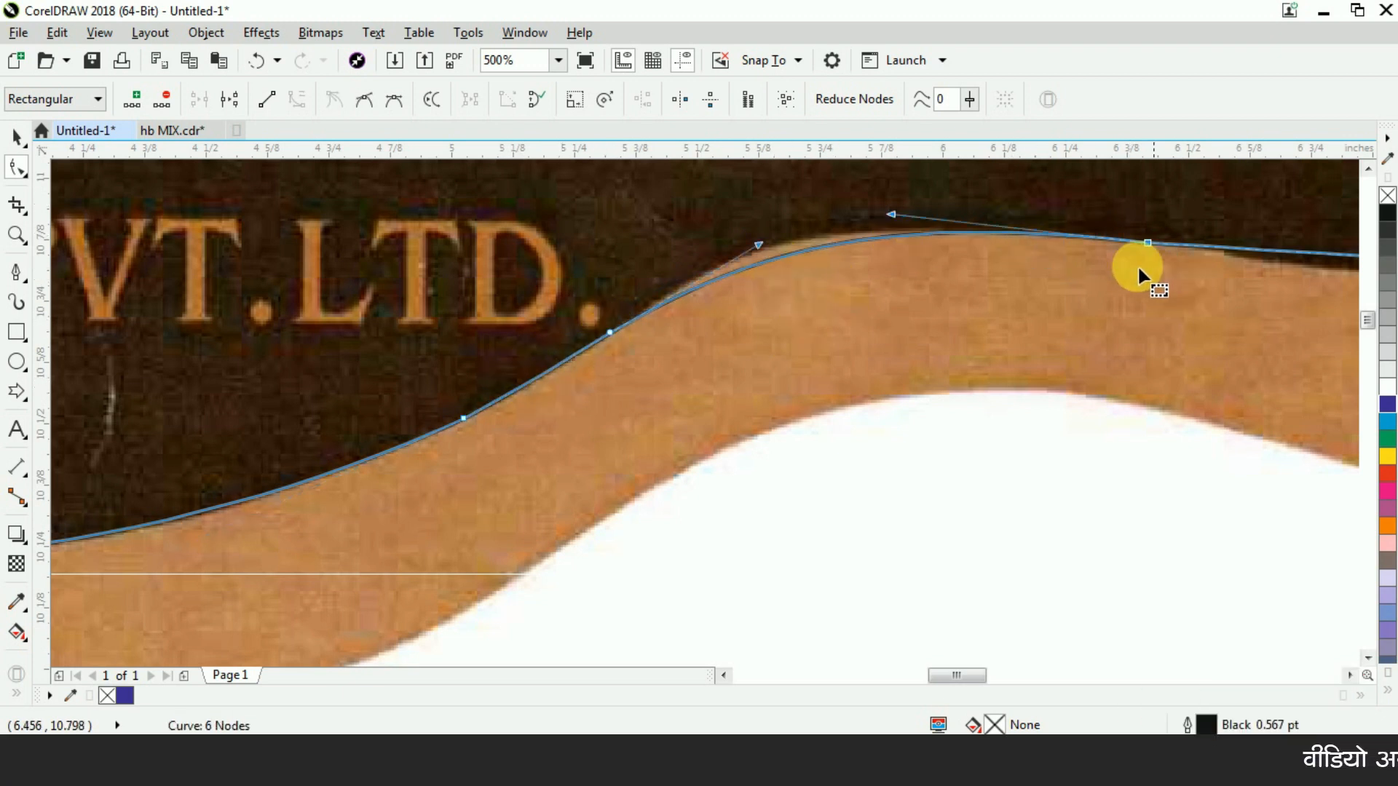
{"action": "left_click_drag", "start_coordinate": [893, 214], "coordinate": [782, 209]}
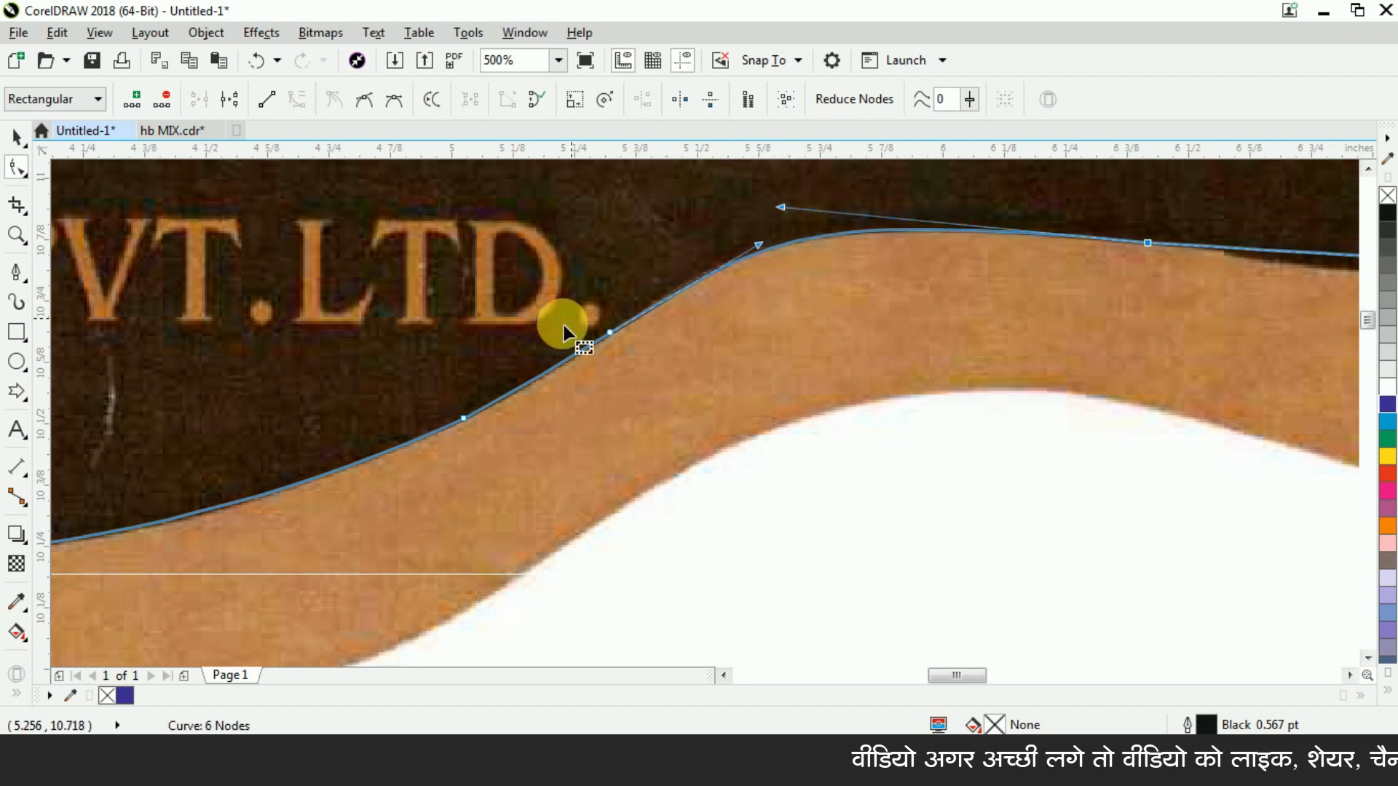
- Bend the upper wave line's last segment along the dark band's edge and finish the node editing
{"action": "scroll", "coordinate": [561, 321], "scroll_direction": "down", "scroll_amount": 1}
{"action": "scroll", "coordinate": [1088, 300], "scroll_direction": "up", "scroll_amount": 1}
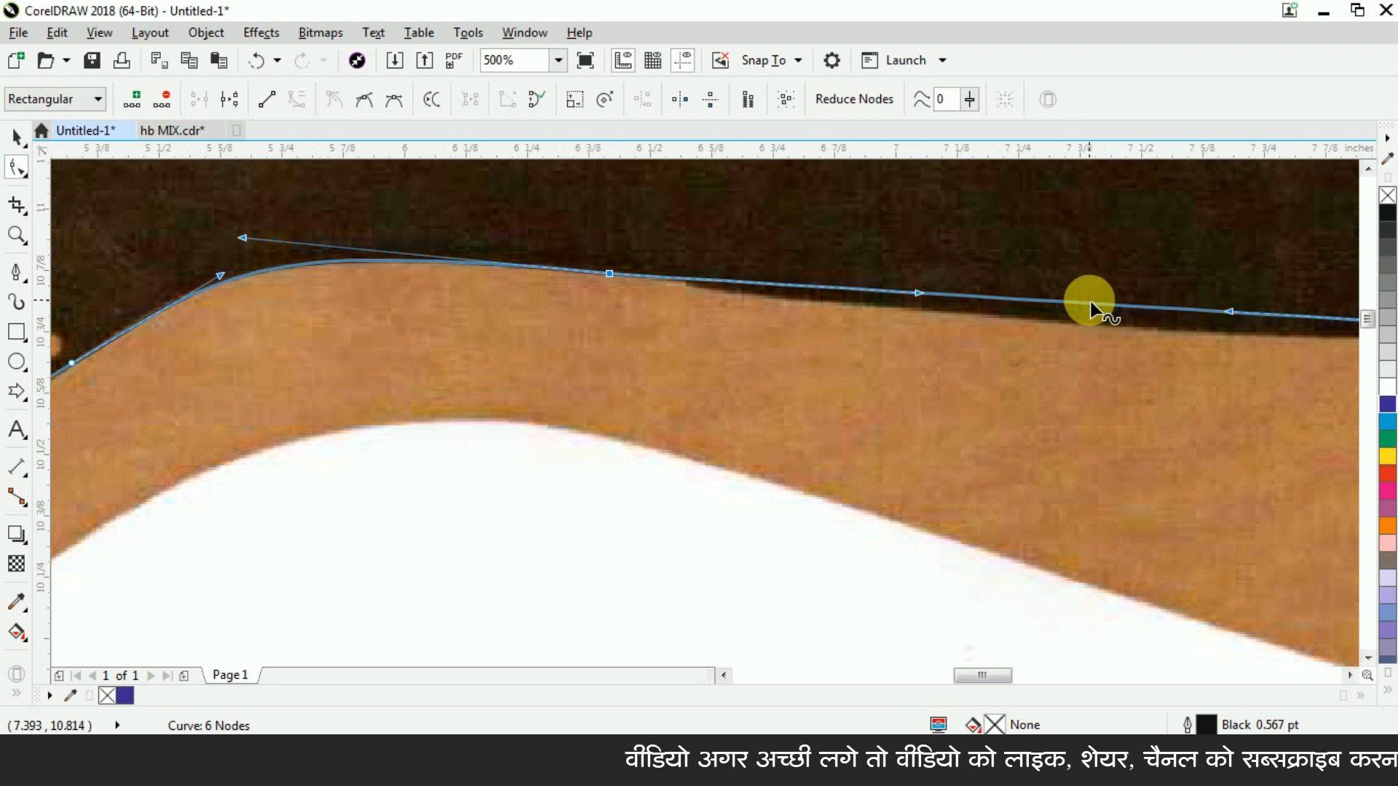
{"action": "scroll", "coordinate": [1081, 306], "scroll_direction": "down", "scroll_amount": 1}
{"action": "left_click_drag", "start_coordinate": [1081, 308], "coordinate": [1095, 317]}
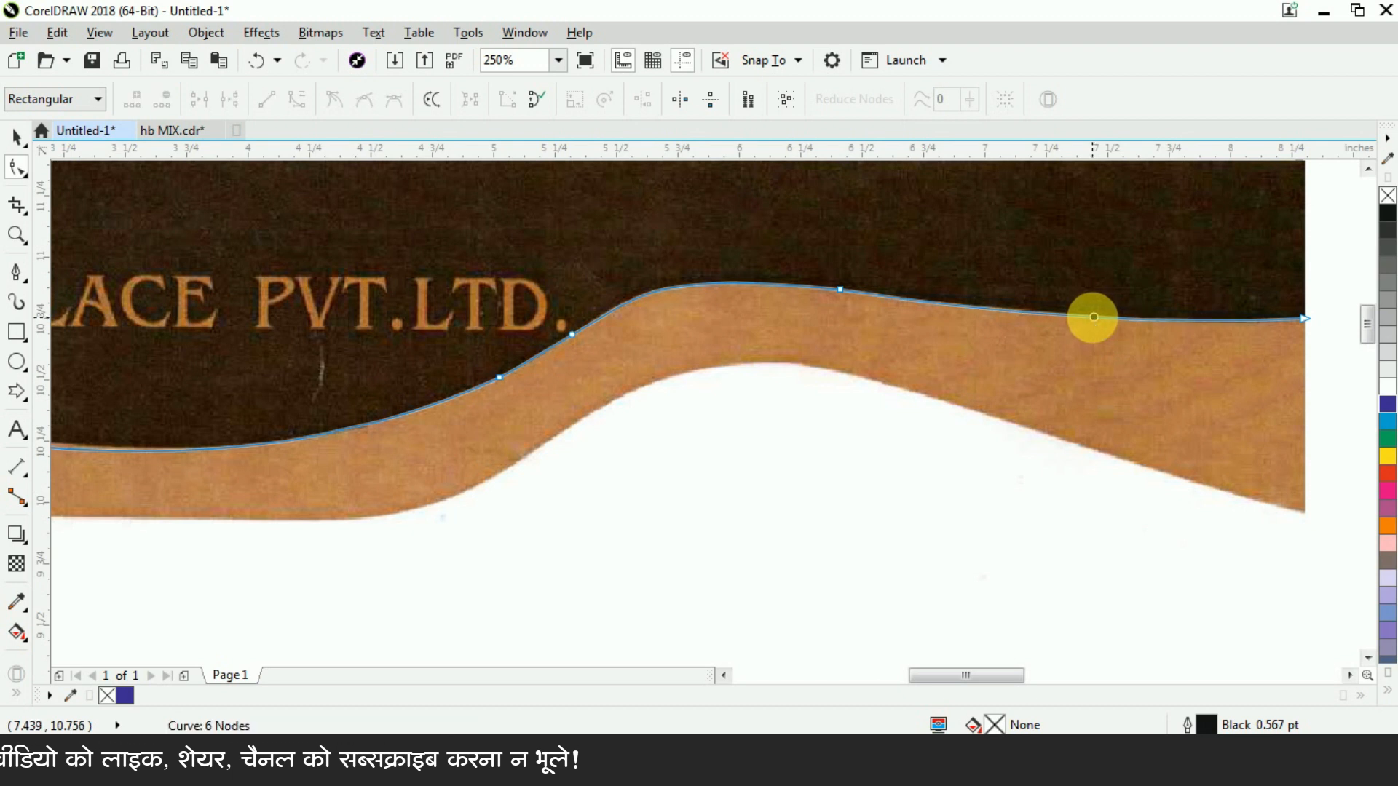
{"action": "key", "text": "space"}
{"action": "scroll", "coordinate": [921, 281], "scroll_direction": "down", "scroll_amount": 2}
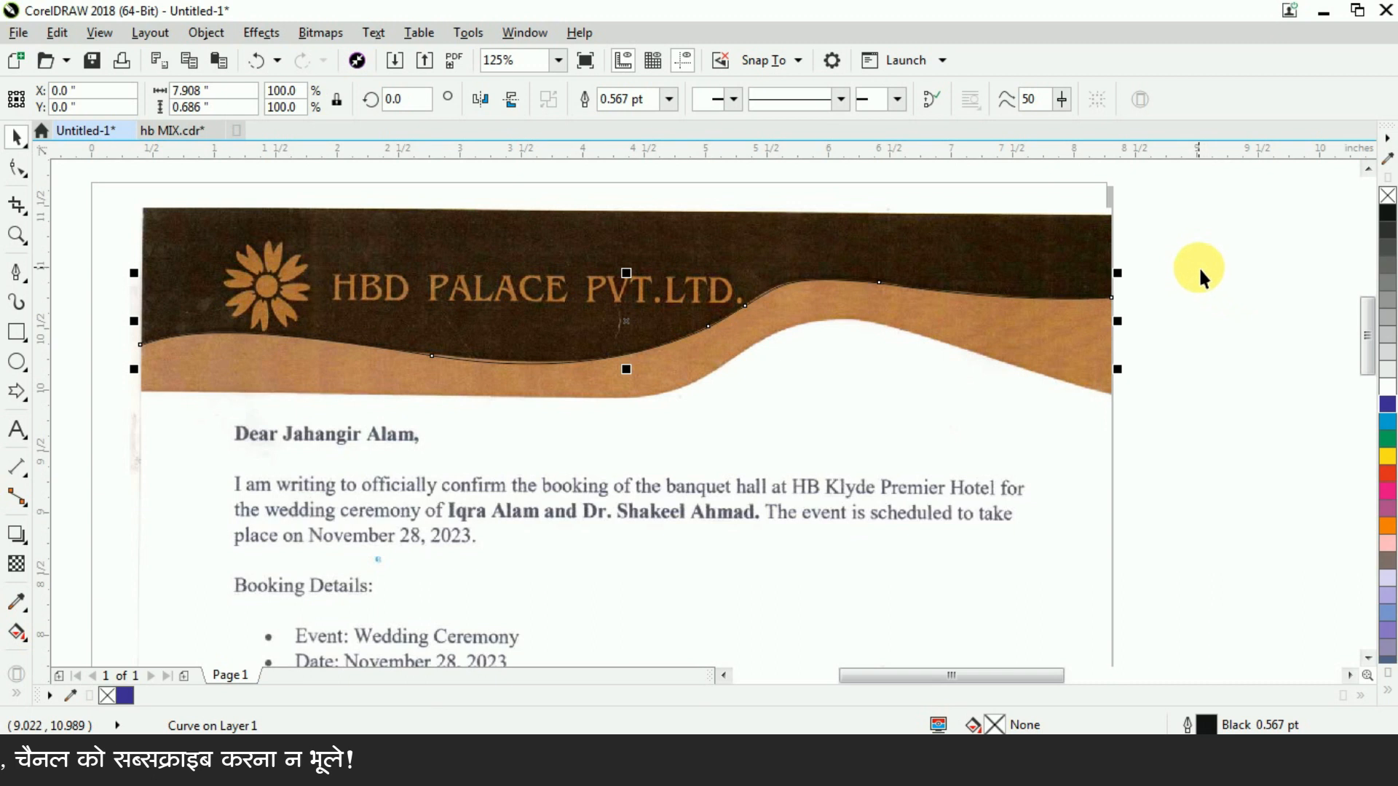
- Make the inner nodes of the upper wave curve smooth and deselect the curve
{"action": "left_click", "coordinate": [16, 169]}
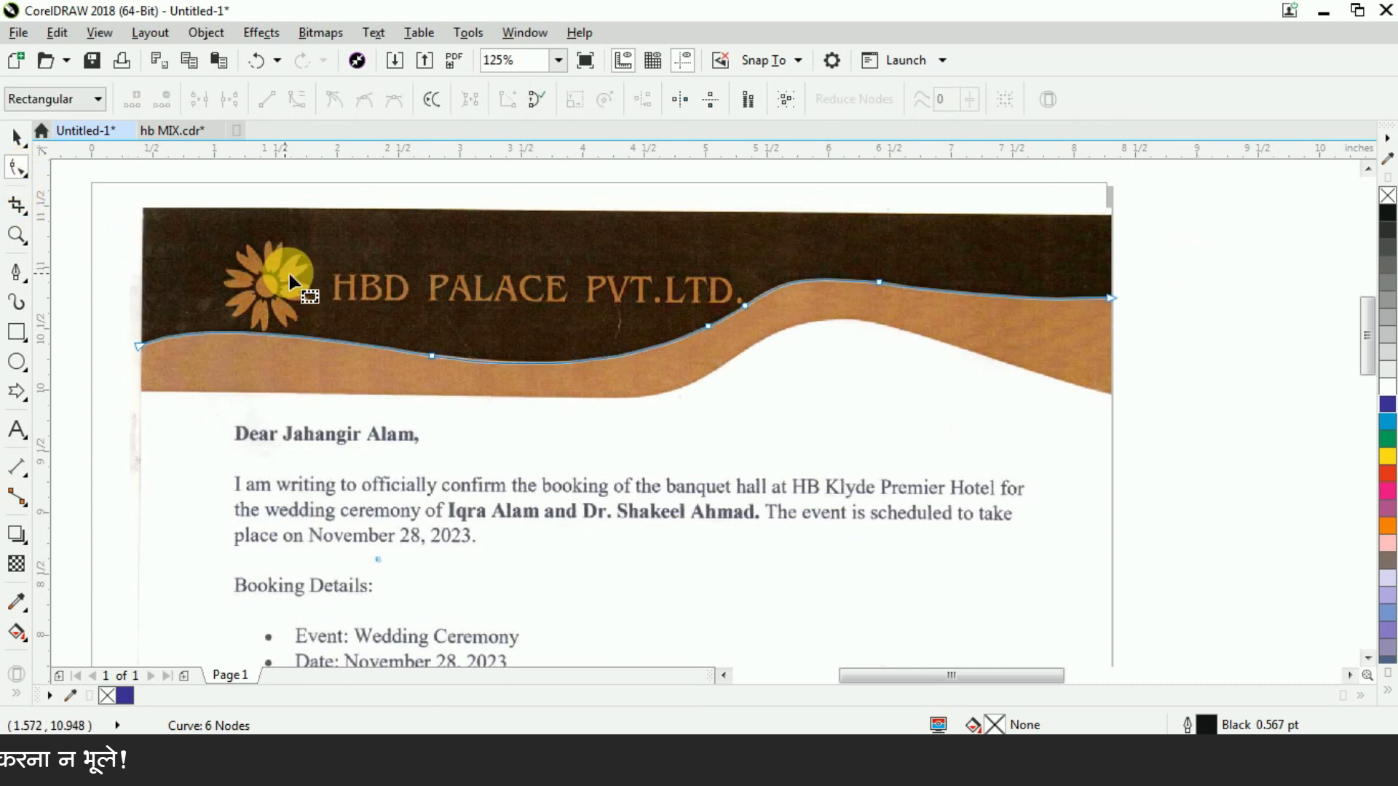
{"action": "left_click_drag", "start_coordinate": [397, 321], "coordinate": [482, 396]}
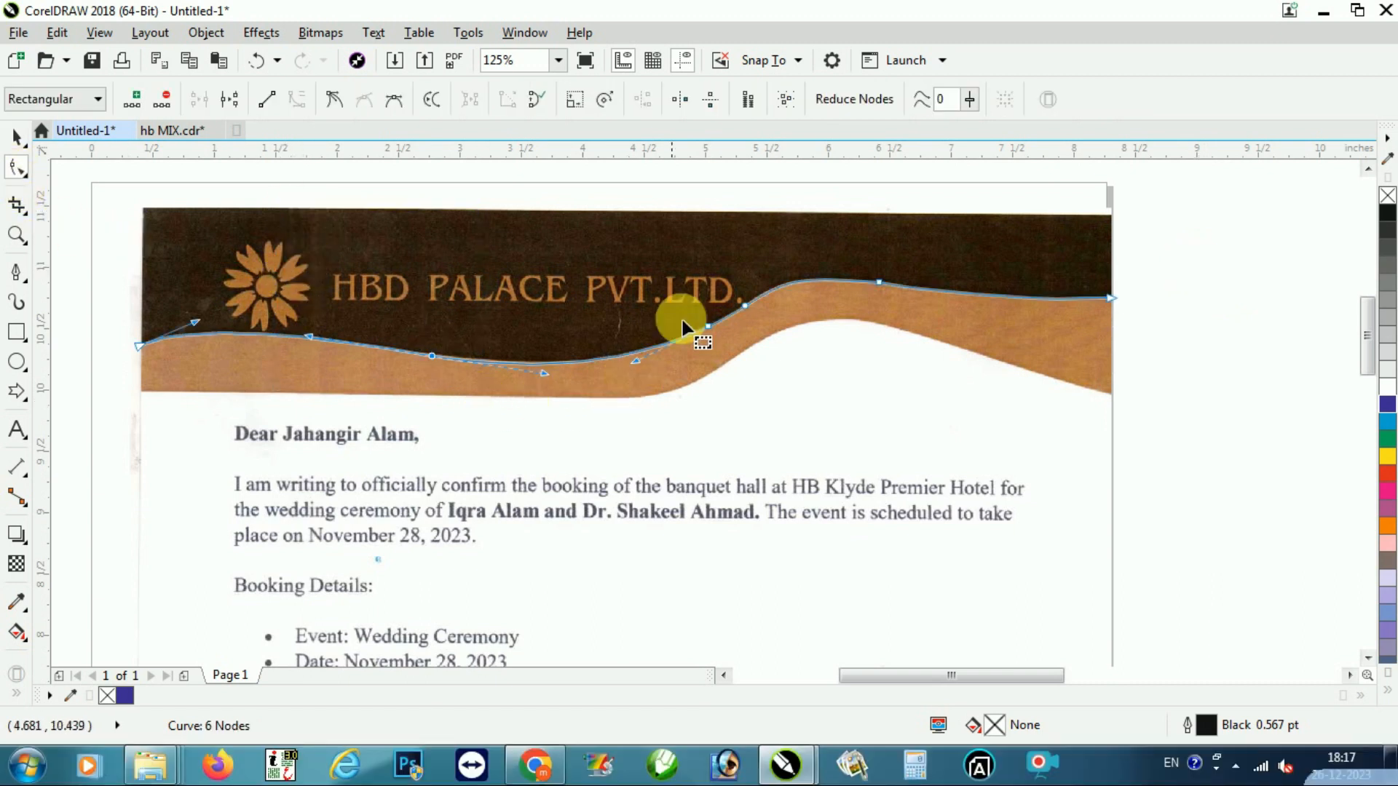
{"action": "left_click_drag", "start_coordinate": [718, 402], "coordinate": [718, 404]}
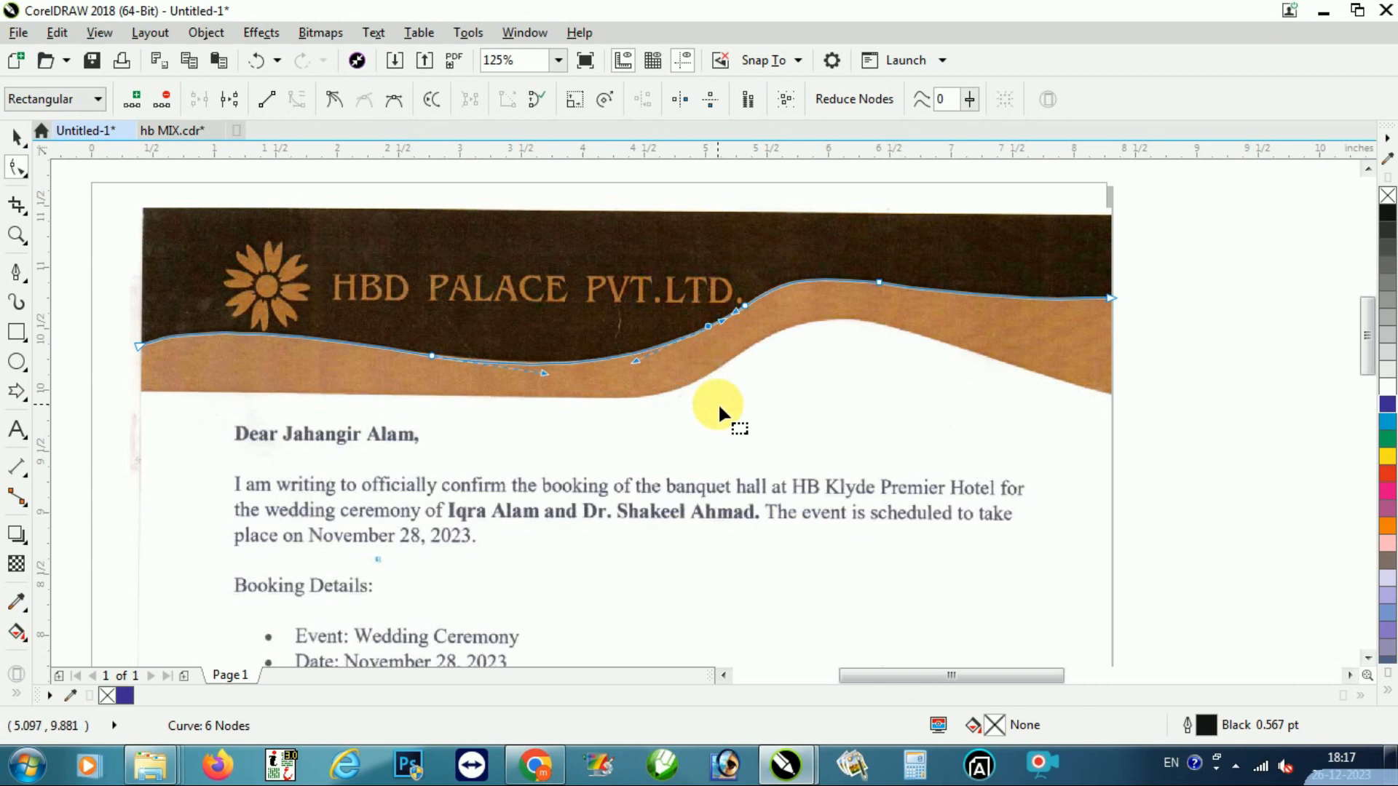
{"action": "left_click_drag", "start_coordinate": [730, 255], "coordinate": [774, 350]}
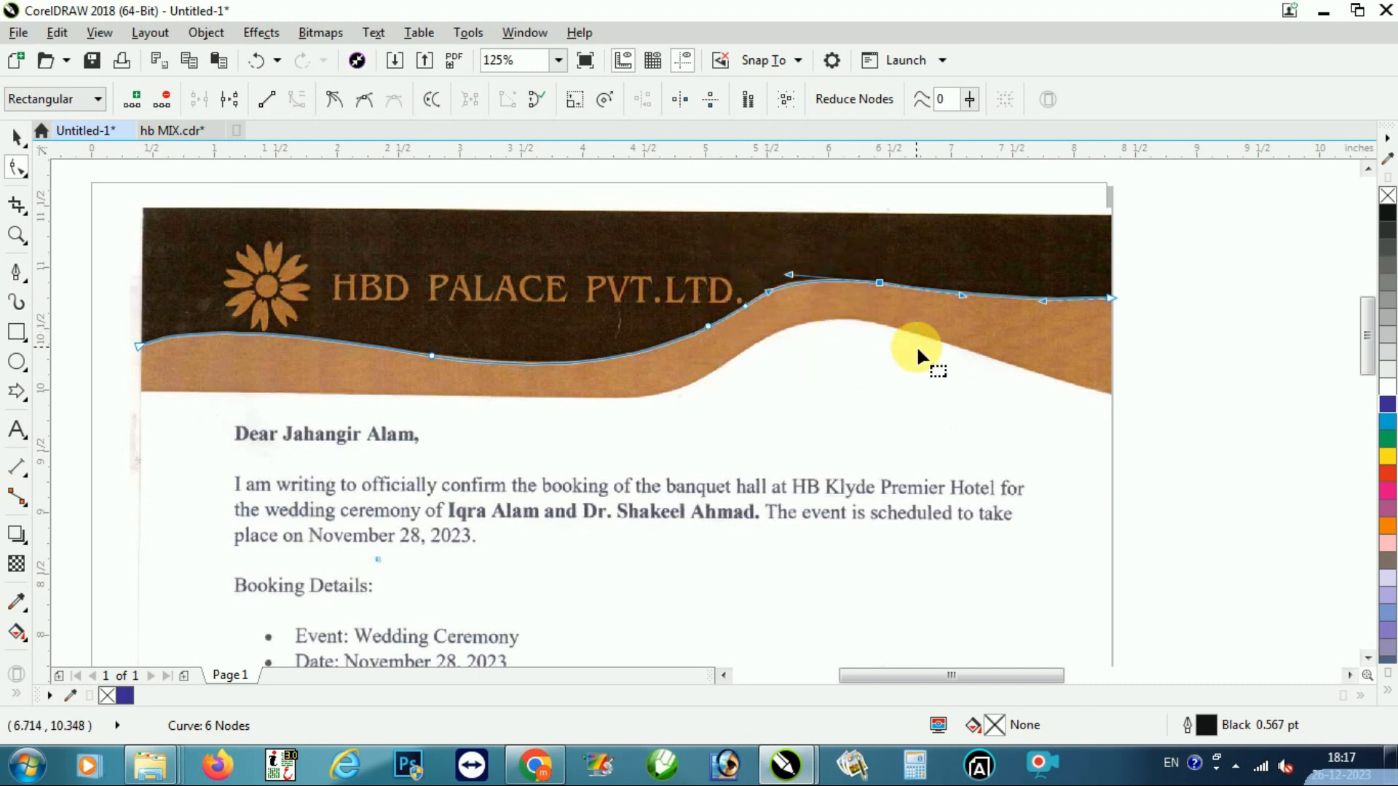
{"action": "key", "text": "space"}
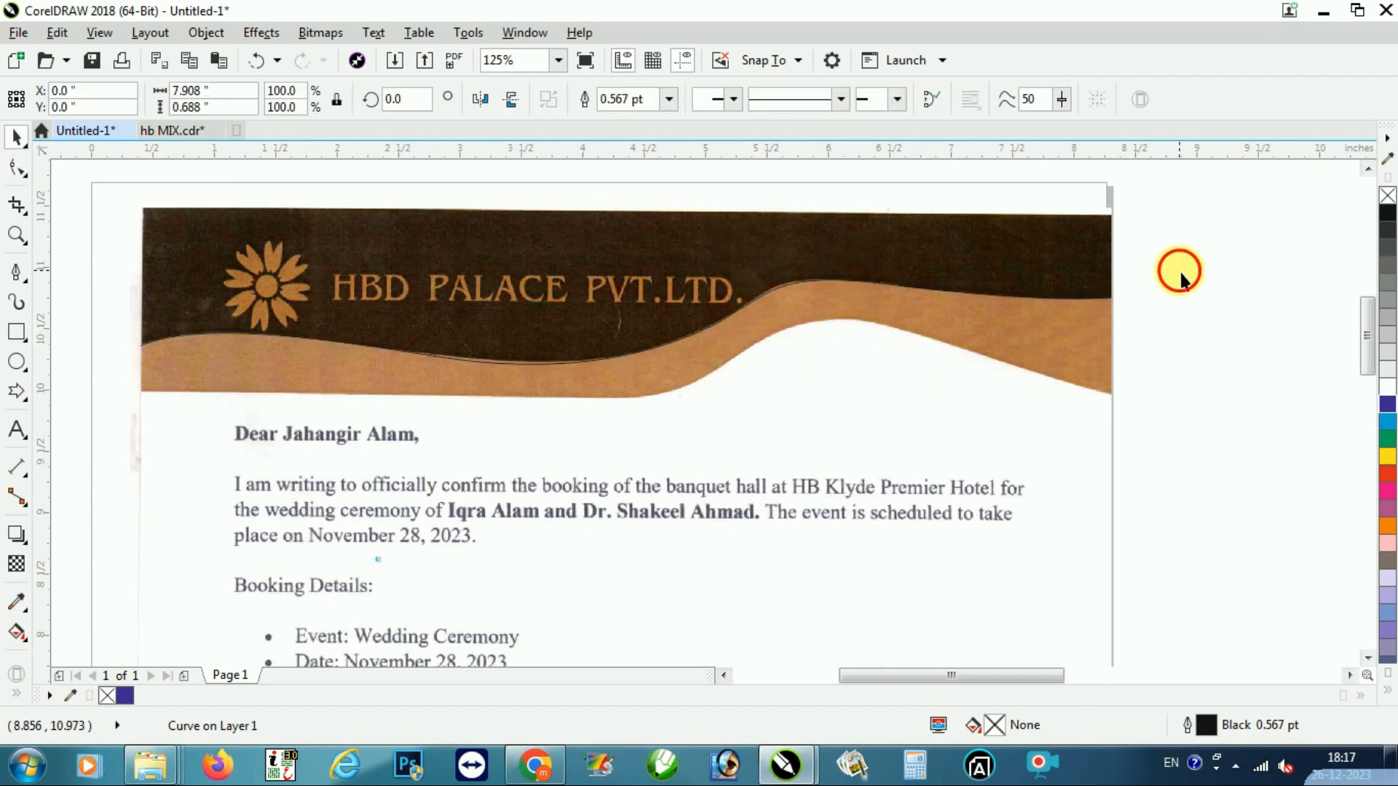
{"action": "left_click", "coordinate": [1179, 276]}
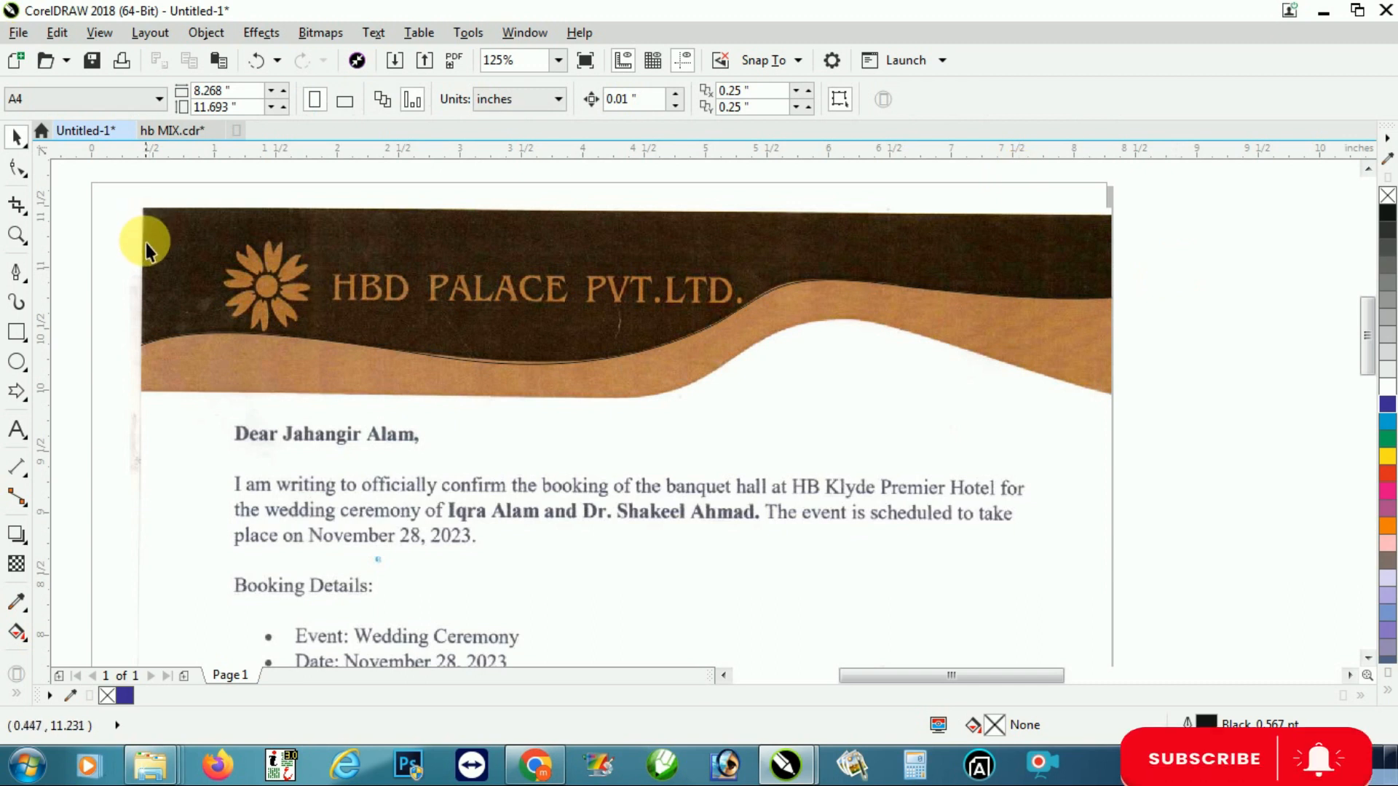
- Draw an open five-node Pen line about 7.9 in wide along the orange band's lower edge
{"action": "left_click", "coordinate": [17, 275]}
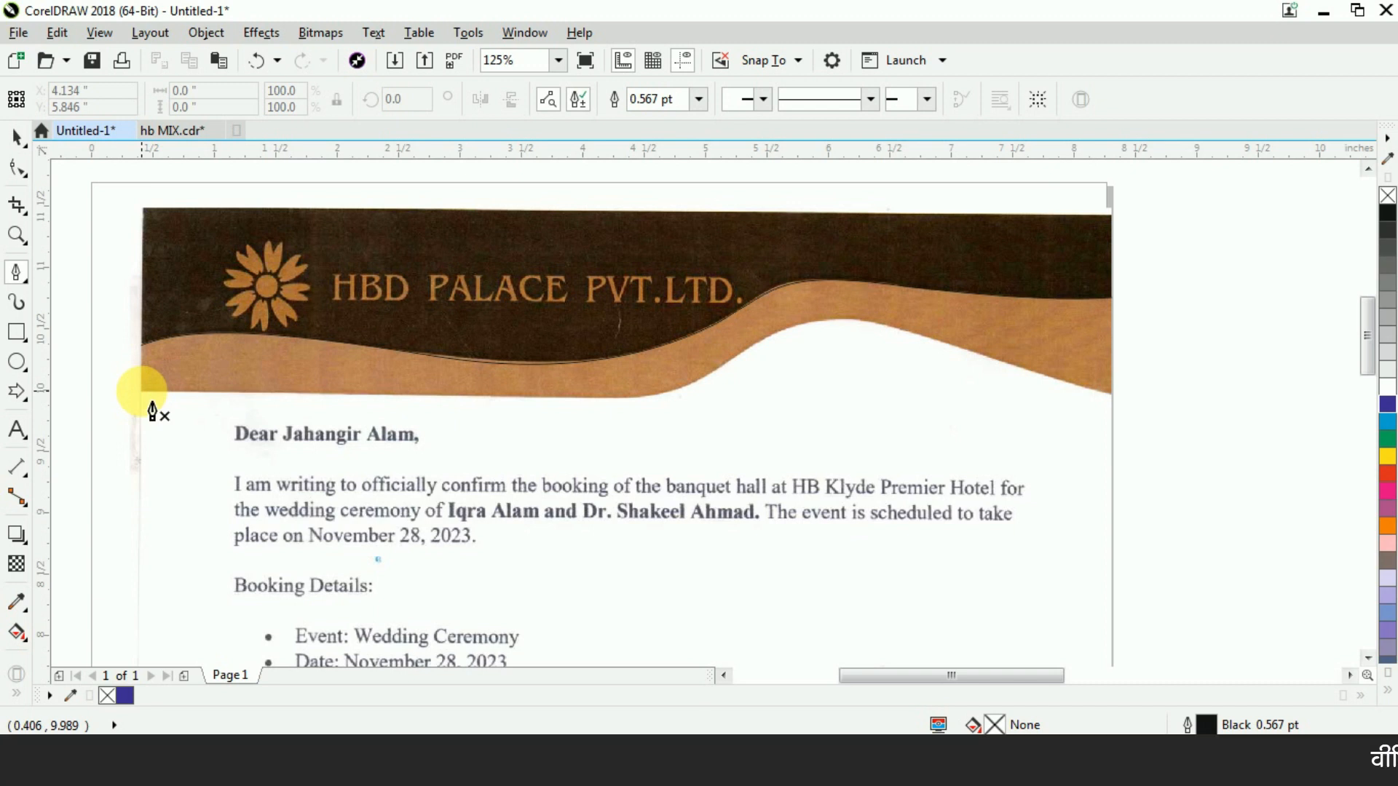
{"action": "left_click", "coordinate": [614, 397]}
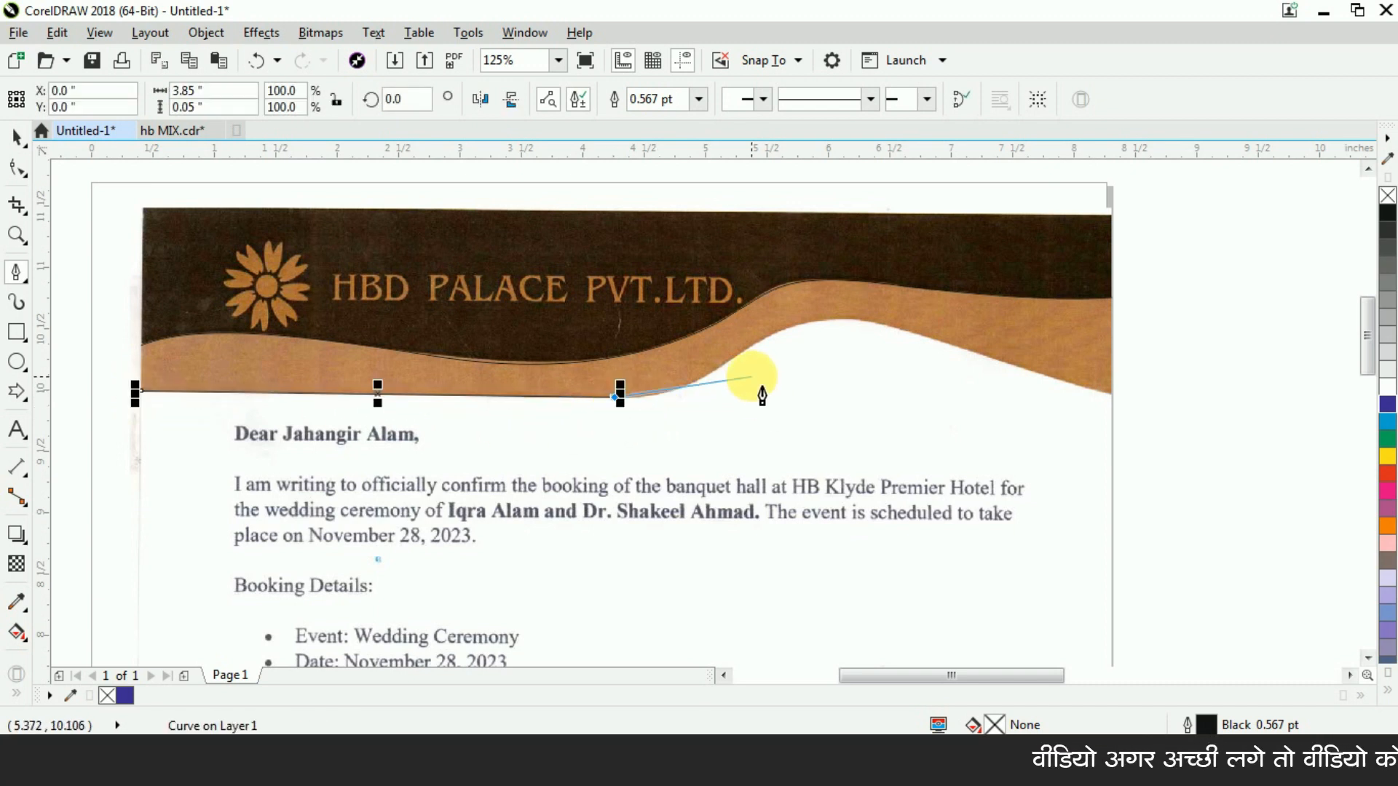
{"action": "left_click", "coordinate": [734, 359]}
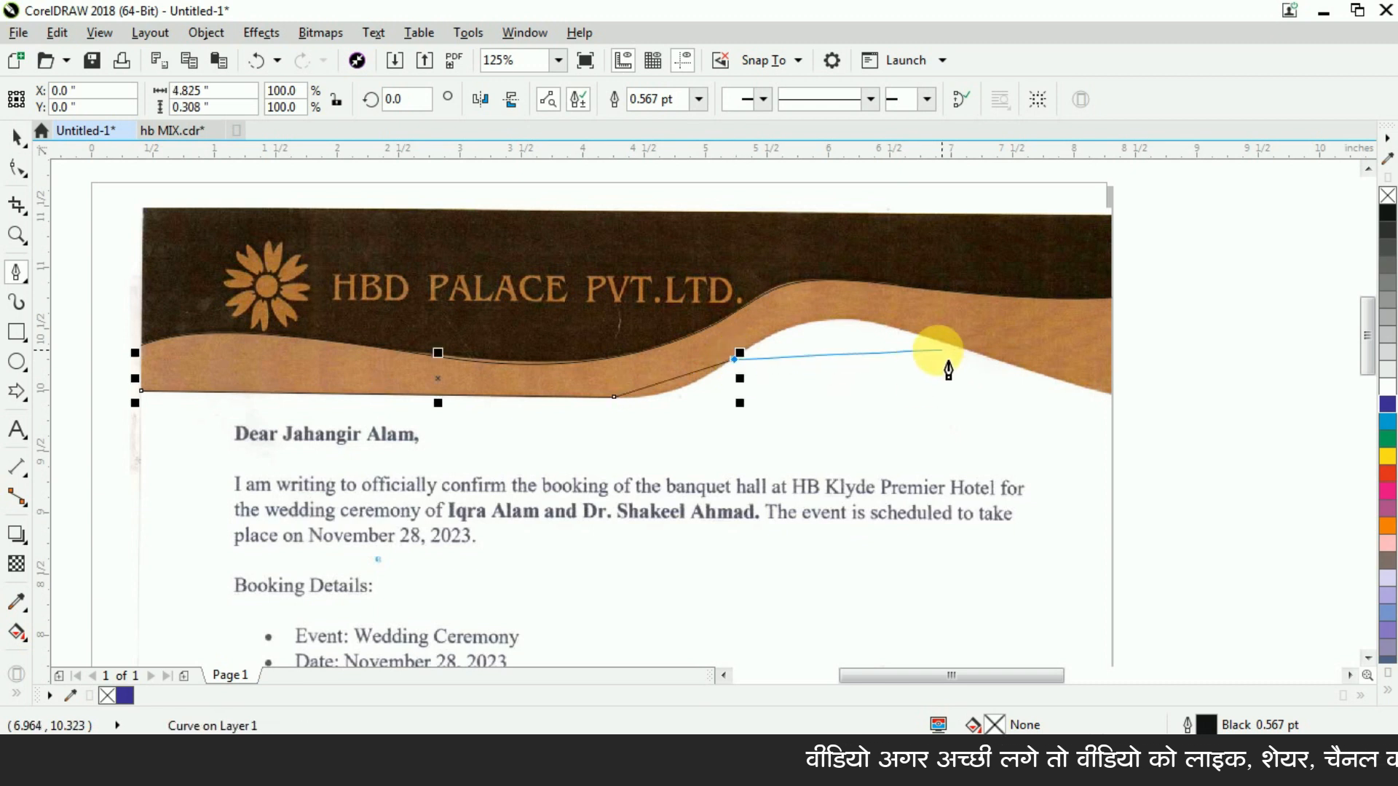
{"action": "left_click", "coordinate": [902, 330]}
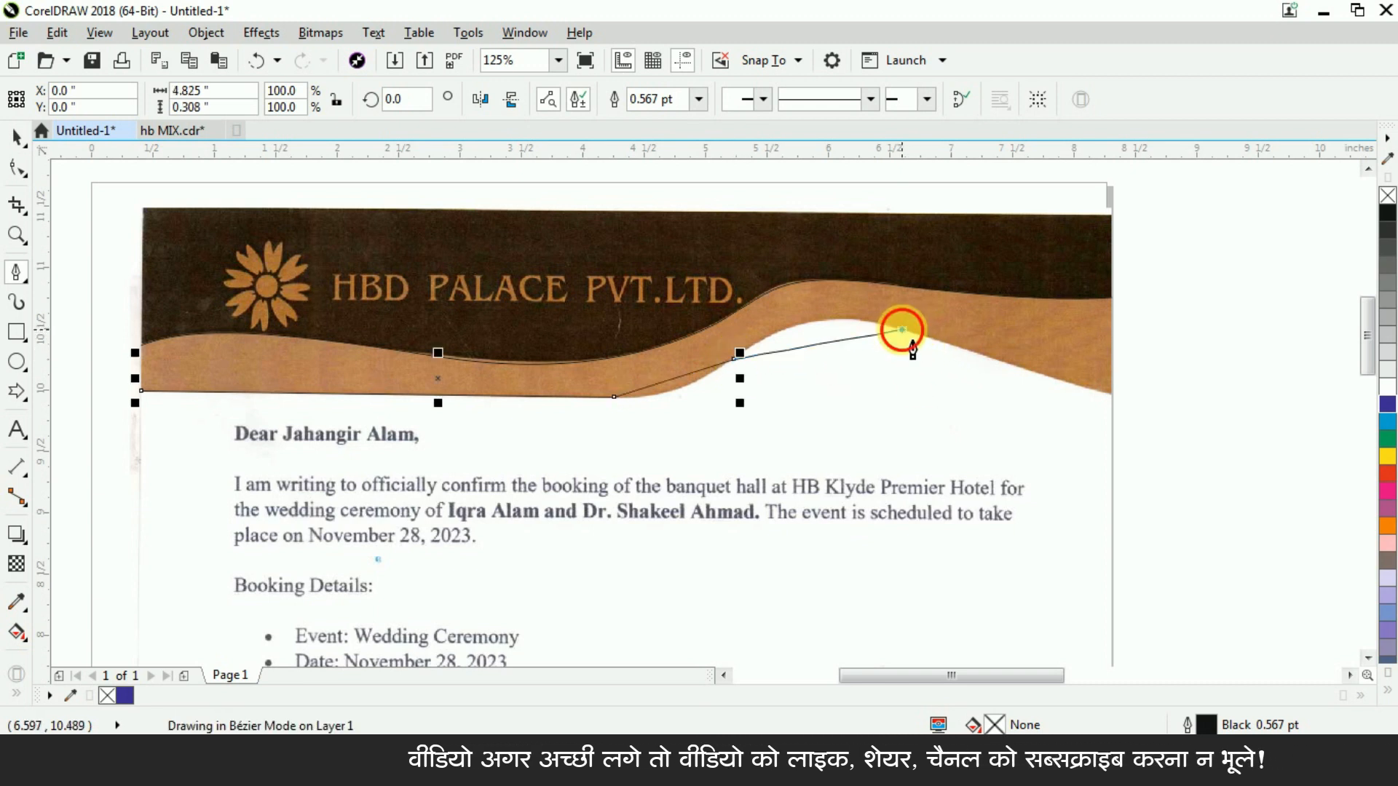
{"action": "left_click", "coordinate": [1111, 395]}
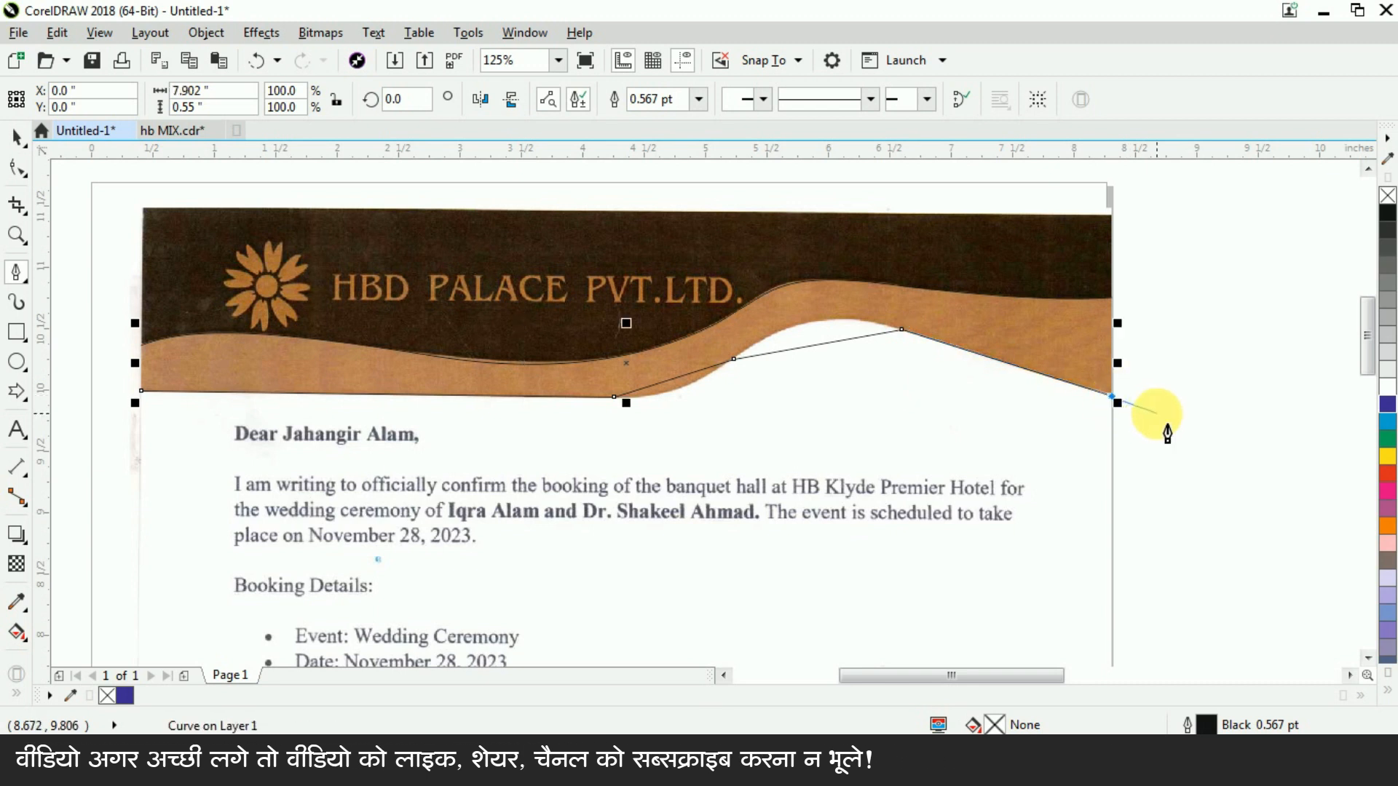
{"action": "key", "text": "Escape"}
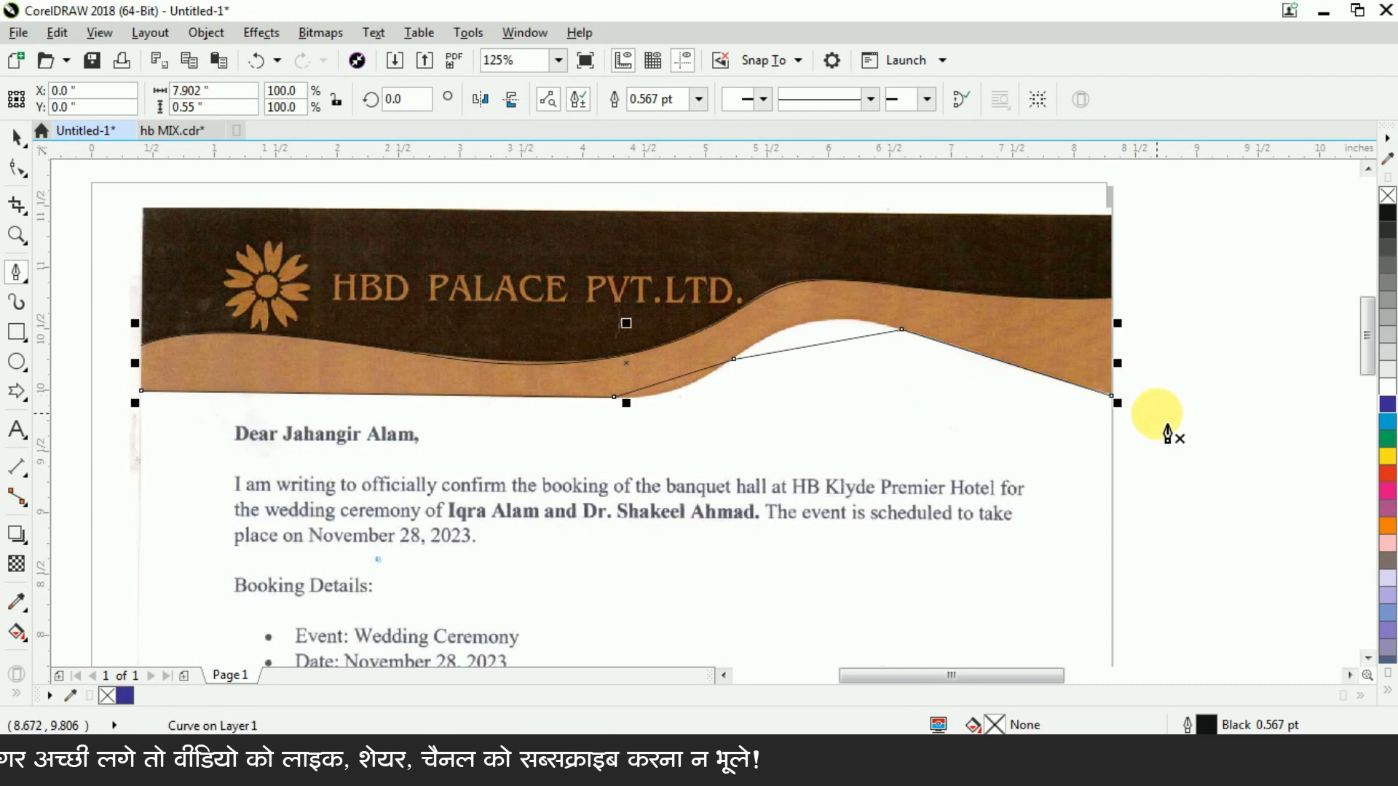
- Select all nodes of the lower line and convert its segments to curves
{"action": "left_click", "coordinate": [16, 174]}
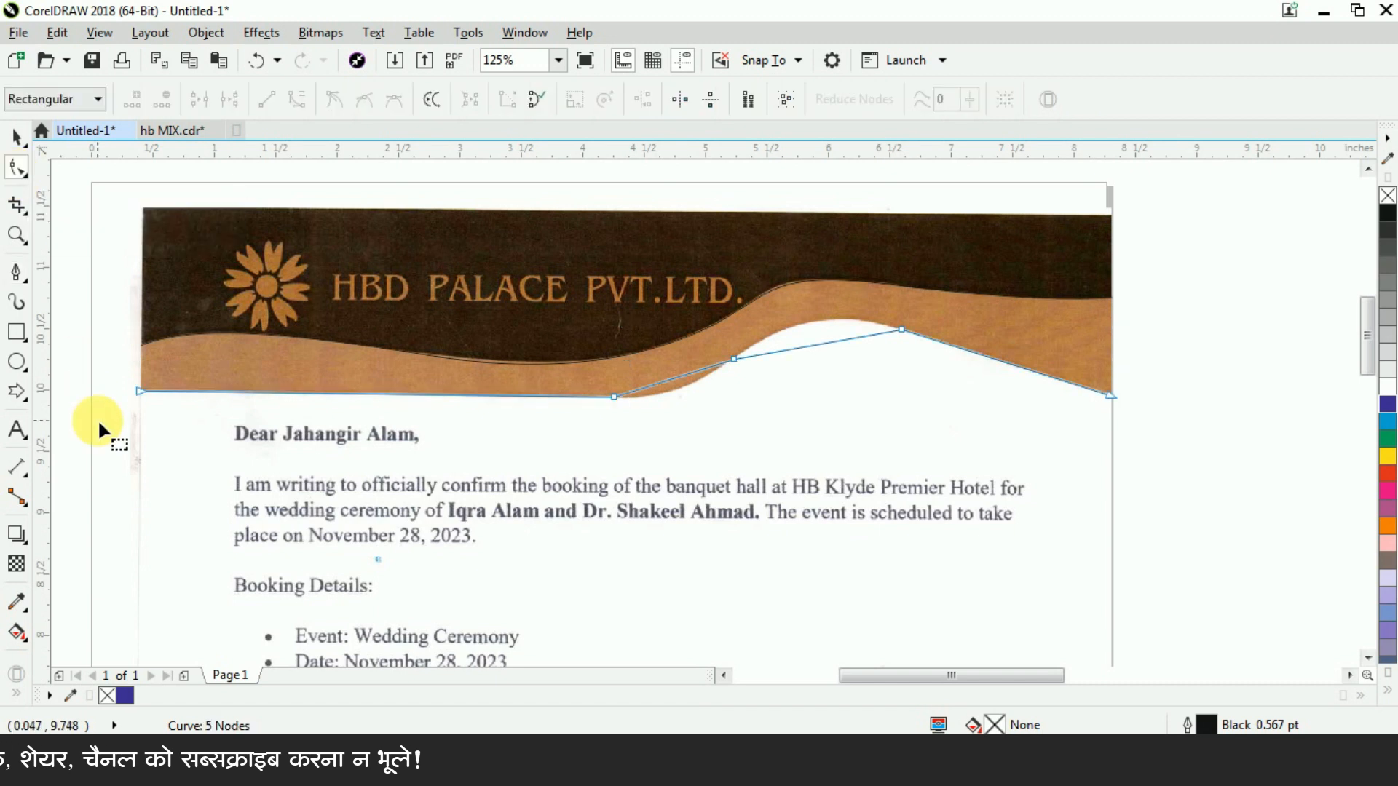
{"action": "left_click", "coordinate": [207, 32]}
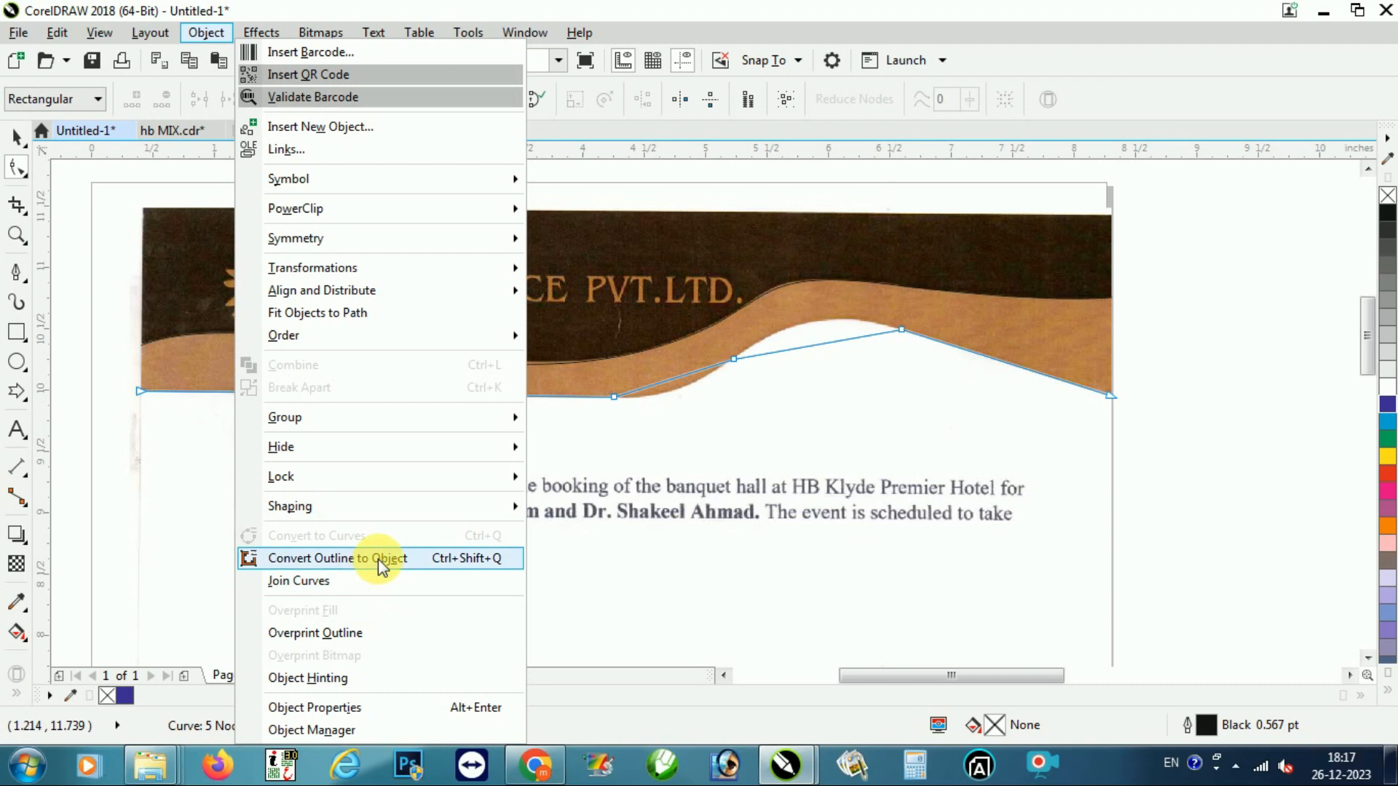
{"action": "left_click", "coordinate": [784, 9]}
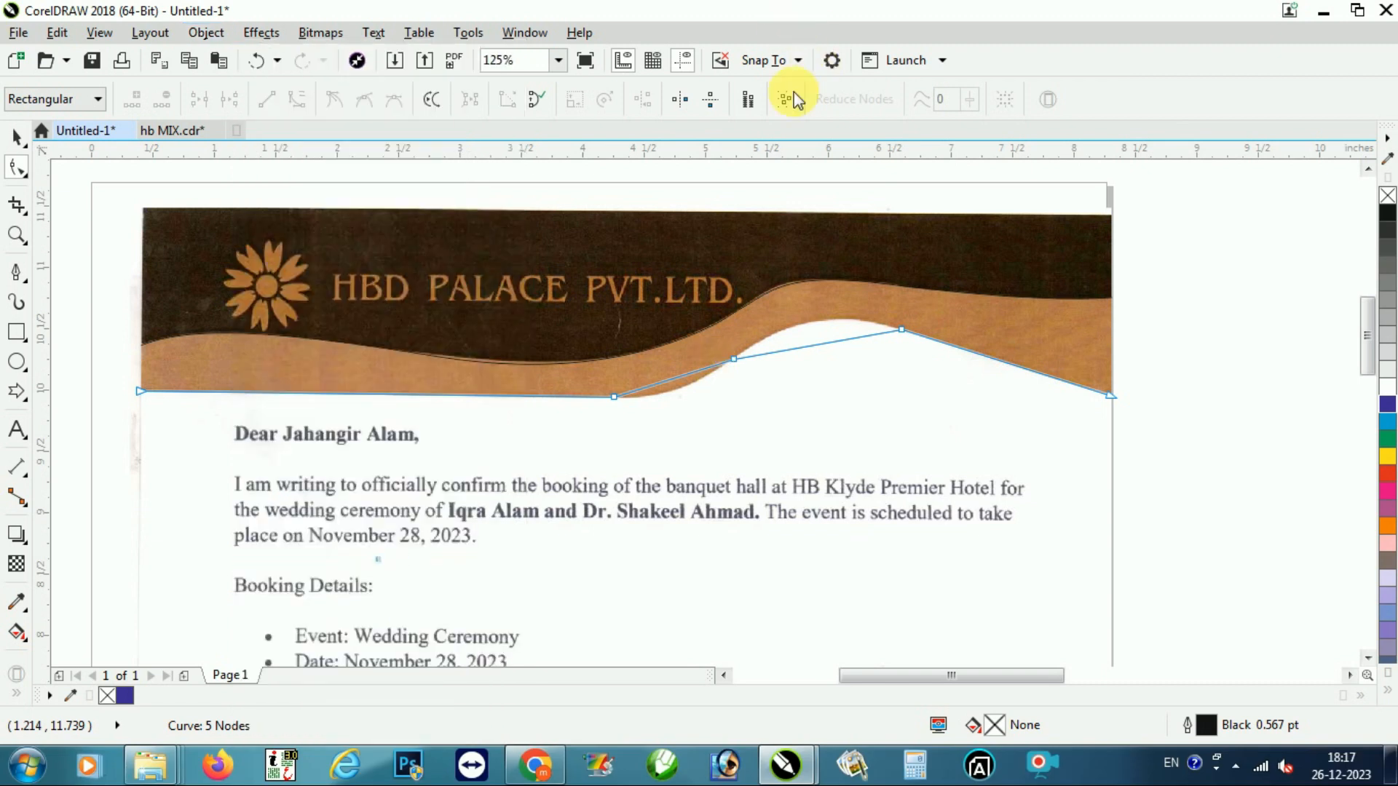
{"action": "left_click_drag", "start_coordinate": [1132, 443], "coordinate": [1146, 448]}
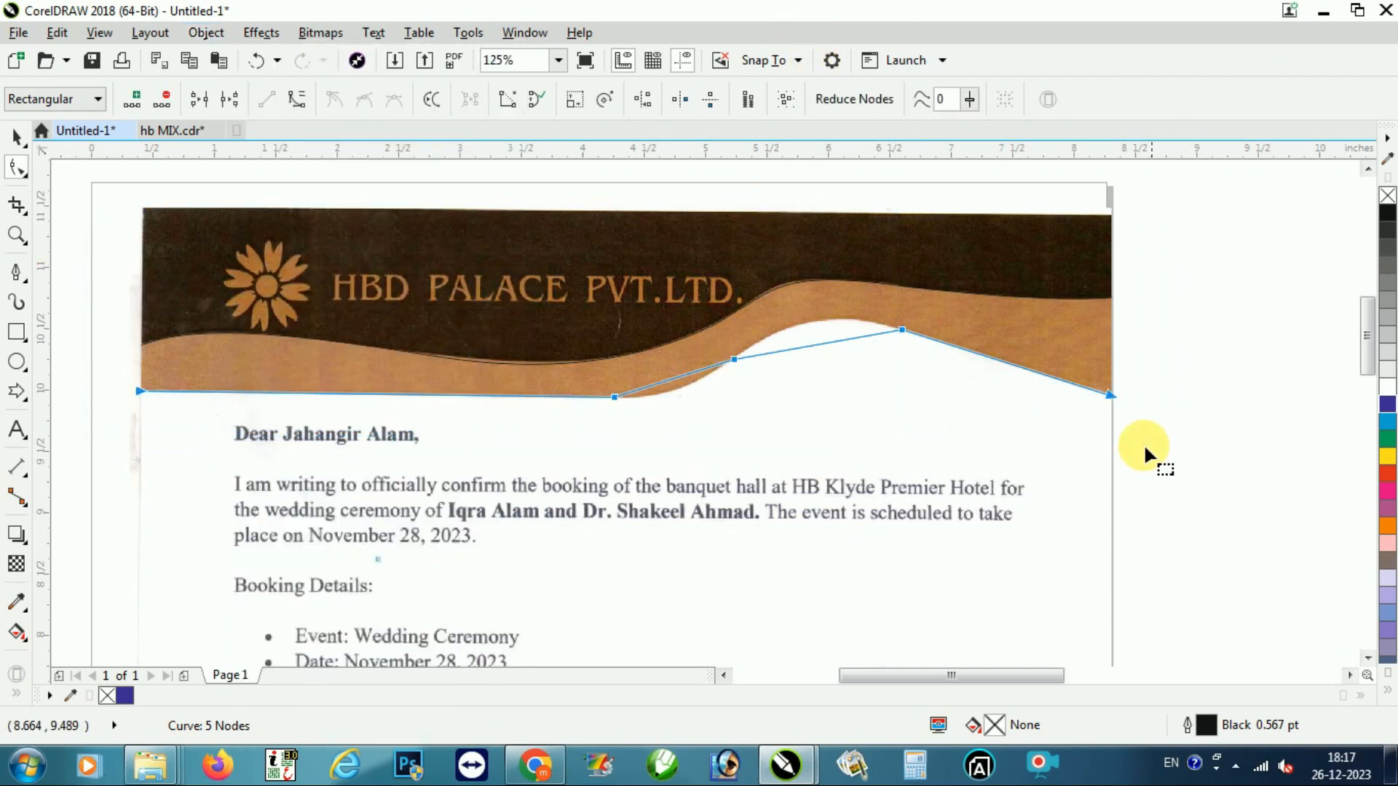
{"action": "right_click", "coordinate": [1112, 403]}
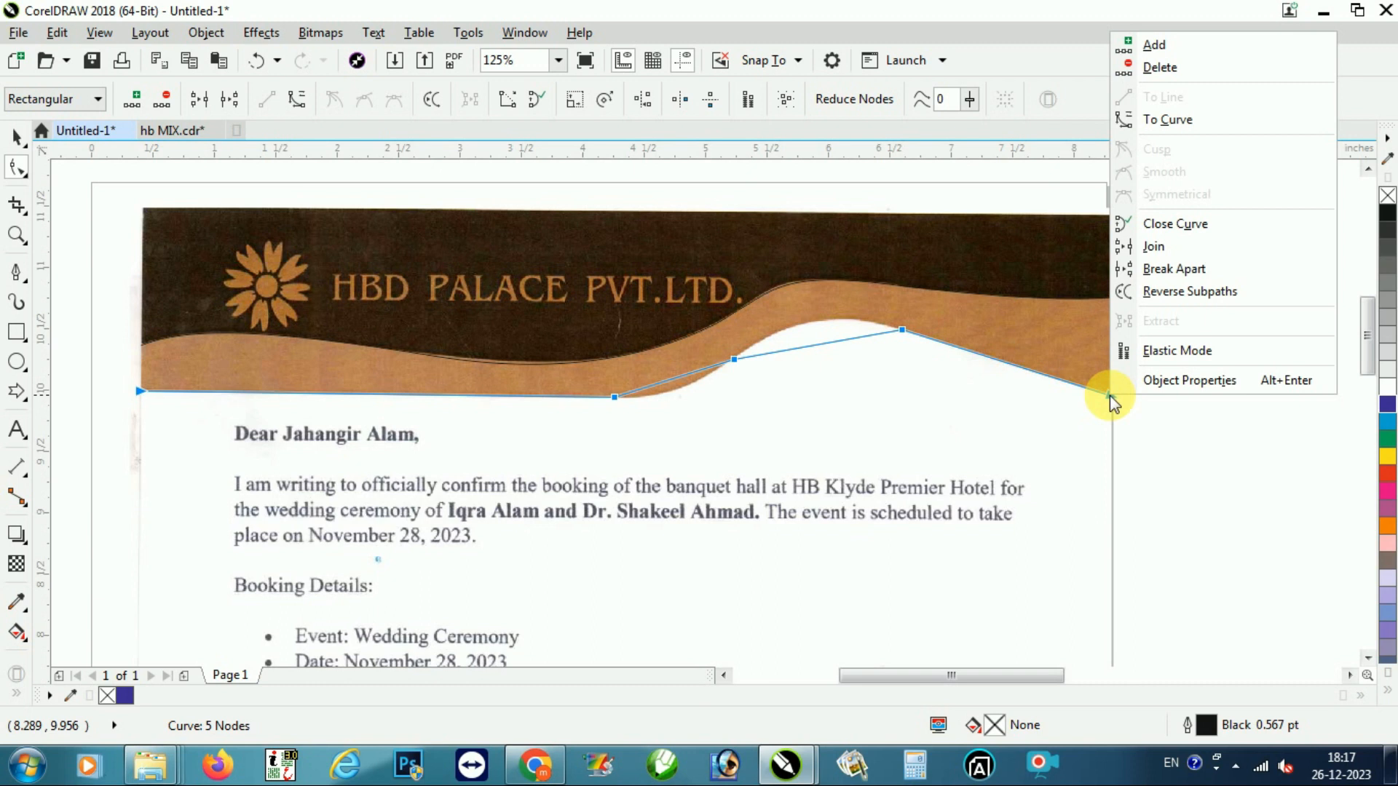
{"action": "left_click", "coordinate": [1198, 121]}
- Bend the second and third segments of the lower line to follow the orange band's lower edge
{"action": "scroll", "coordinate": [702, 381], "scroll_direction": "up", "scroll_amount": 4}
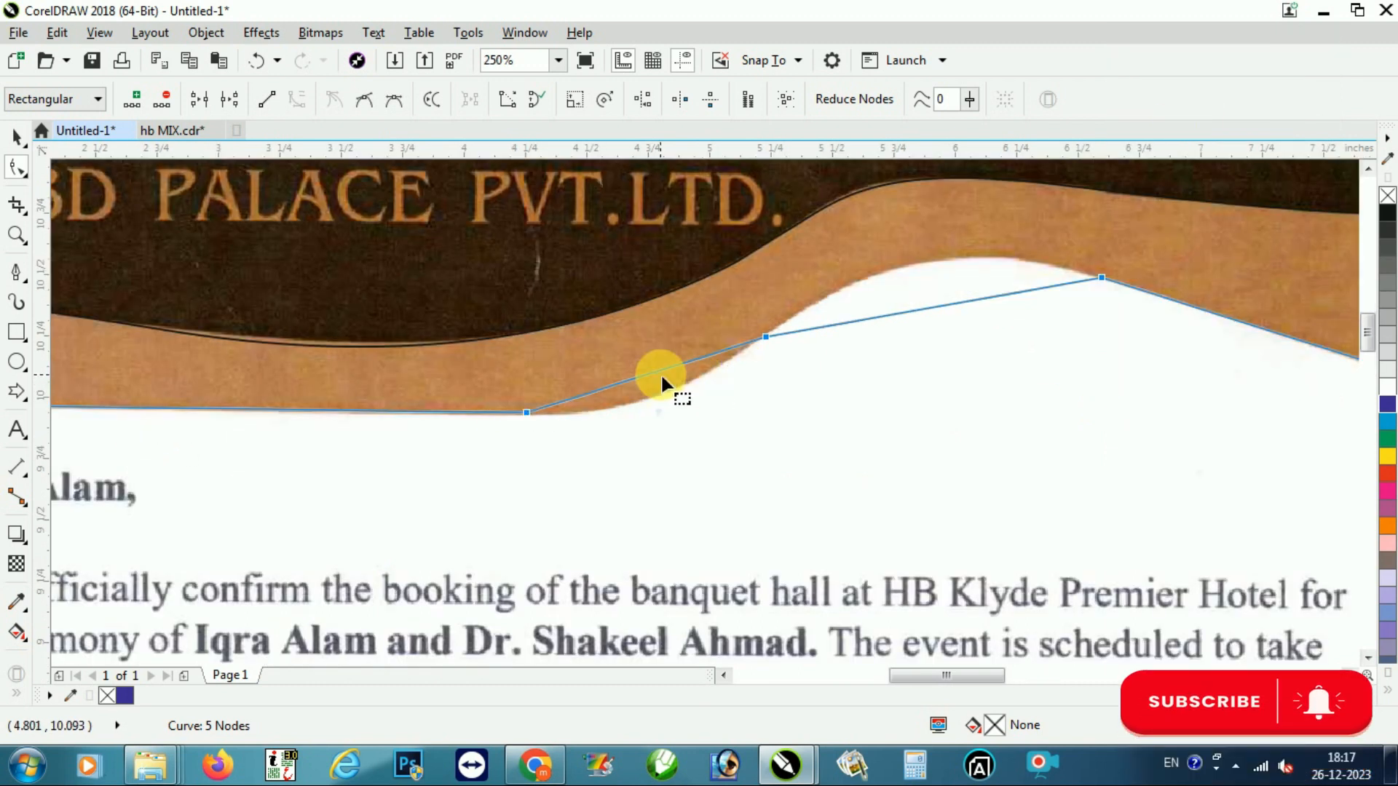
{"action": "left_click_drag", "start_coordinate": [635, 374], "coordinate": [648, 421]}
{"action": "scroll", "coordinate": [648, 421], "scroll_direction": "down", "scroll_amount": 2}
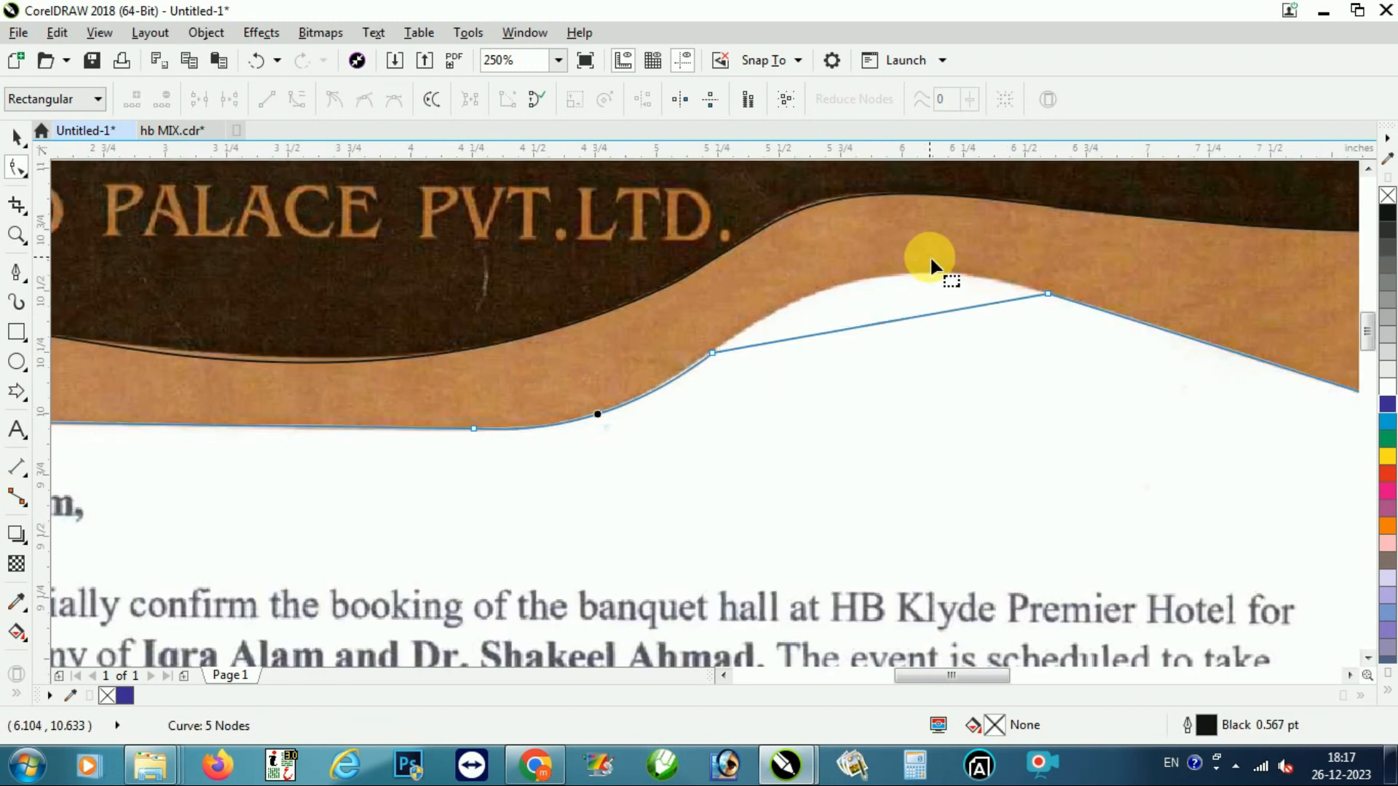
{"action": "left_click_drag", "start_coordinate": [890, 322], "coordinate": [878, 276]}
{"action": "scroll", "coordinate": [662, 349], "scroll_direction": "down", "scroll_amount": 2}
{"action": "scroll", "coordinate": [1041, 342], "scroll_direction": "up", "scroll_amount": 2}
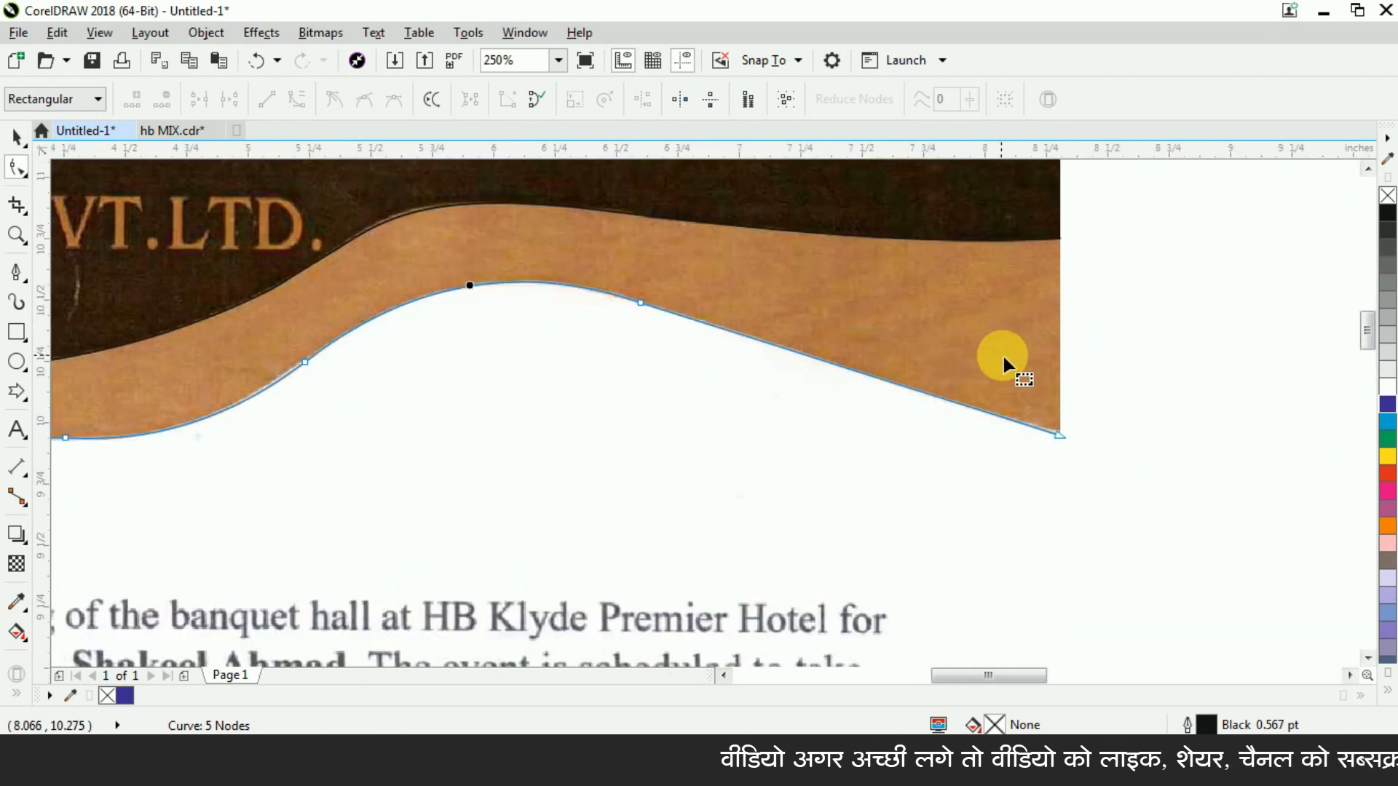
{"action": "scroll", "coordinate": [1004, 364], "scroll_direction": "down", "scroll_amount": 2}
- Make the three inner nodes of the lower wave curve smooth
{"action": "key", "text": "space"}
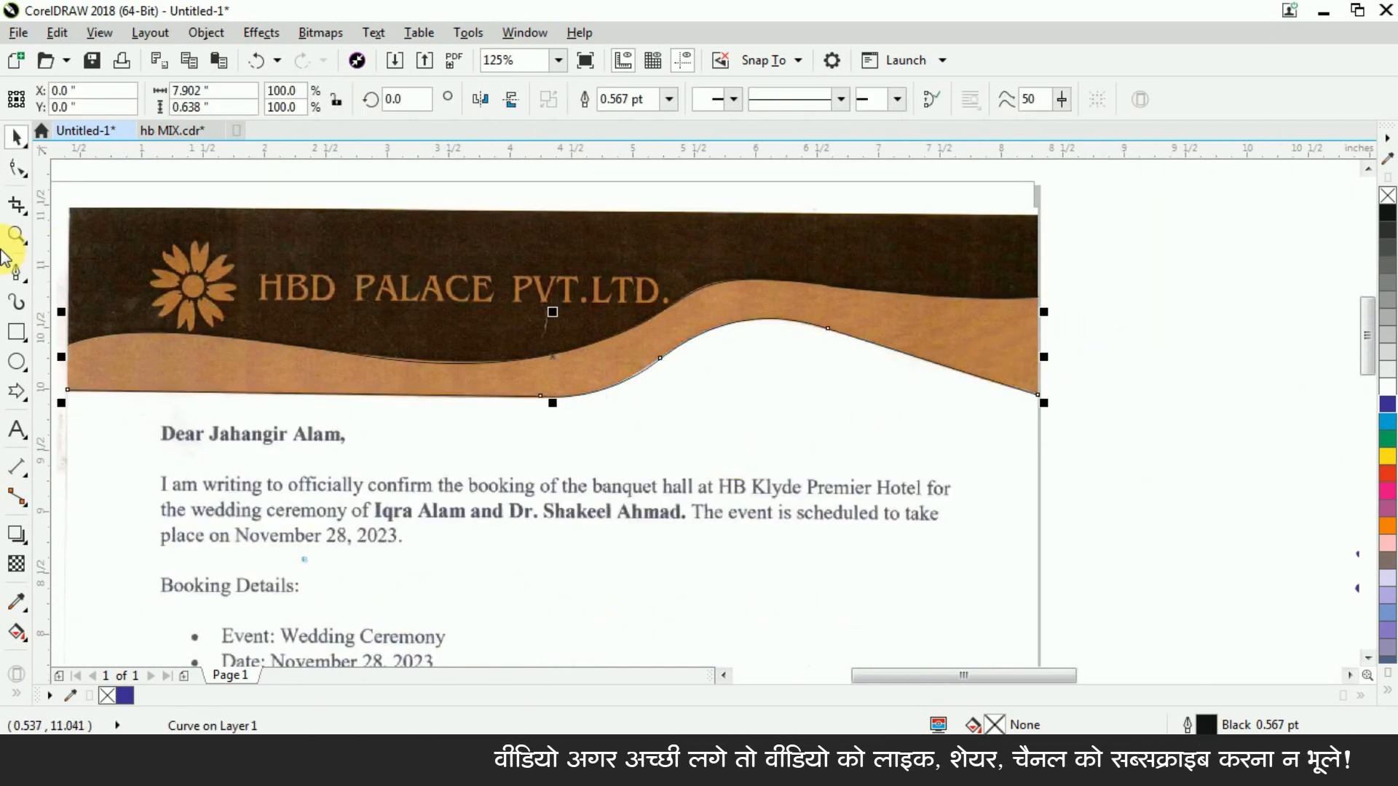
{"action": "left_click", "coordinate": [16, 166]}
{"action": "left_click_drag", "start_coordinate": [721, 405], "coordinate": [597, 330]}
{"action": "left_click_drag", "start_coordinate": [859, 415], "coordinate": [803, 297]}
{"action": "key", "text": "c"}
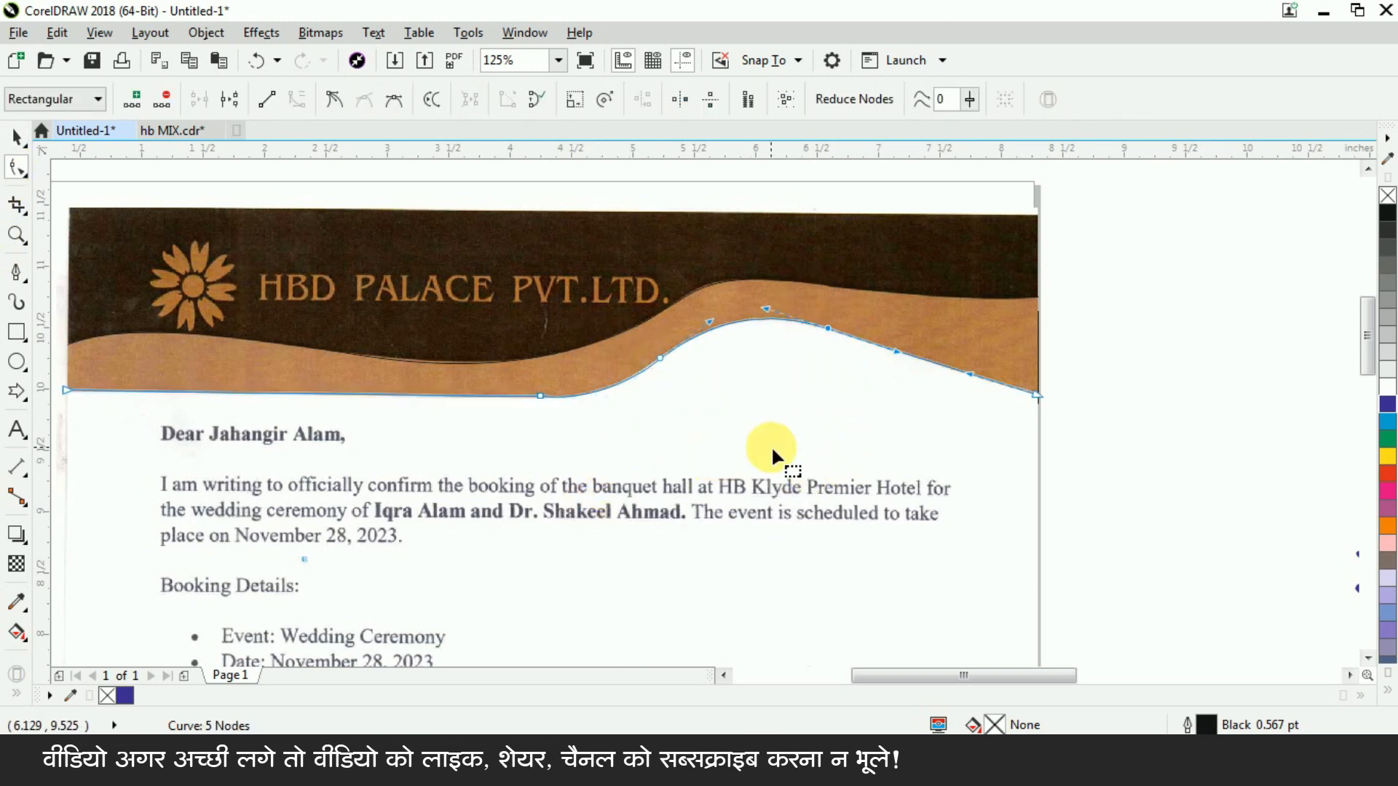
{"action": "left_click_drag", "start_coordinate": [565, 442], "coordinate": [476, 371]}
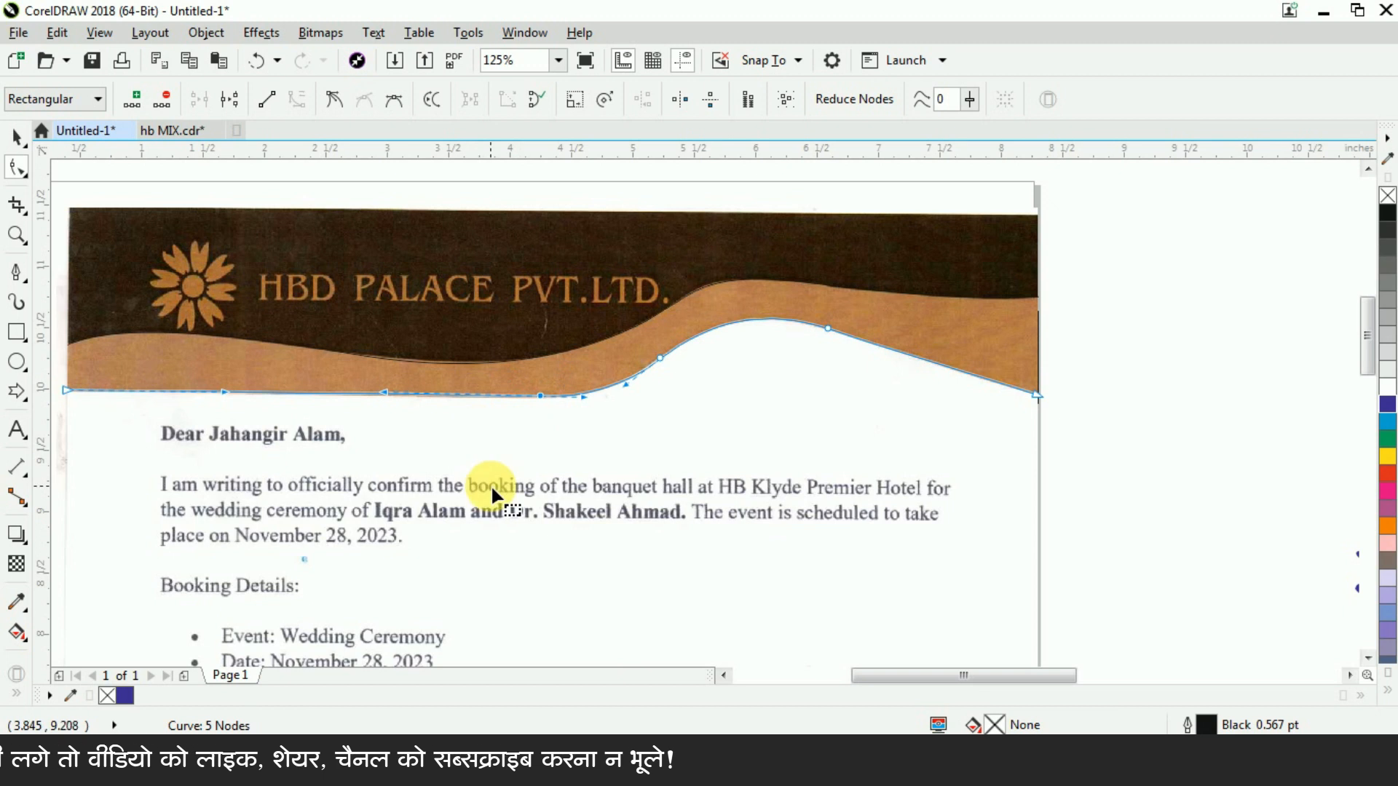
- Examine the whole page and the scanned letterhead's footer bands
{"action": "key", "text": "space"}
{"action": "scroll", "coordinate": [672, 403], "scroll_direction": "down", "scroll_amount": 2}
{"action": "left_click", "coordinate": [901, 321]}
{"action": "scroll", "coordinate": [627, 321], "scroll_direction": "down", "scroll_amount": 2}
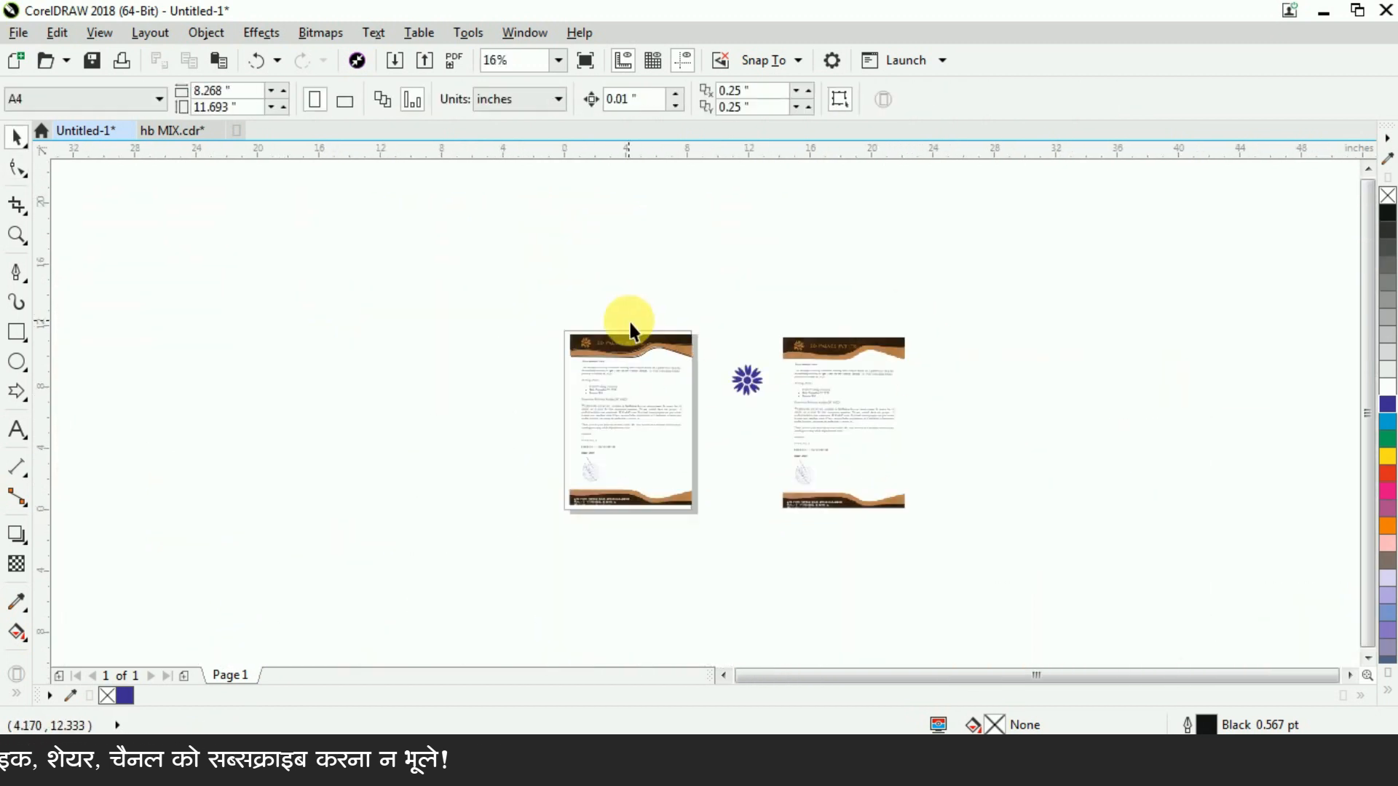
{"action": "scroll", "coordinate": [631, 520], "scroll_direction": "up", "scroll_amount": 2}
{"action": "scroll", "coordinate": [644, 482], "scroll_direction": "up", "scroll_amount": 1}
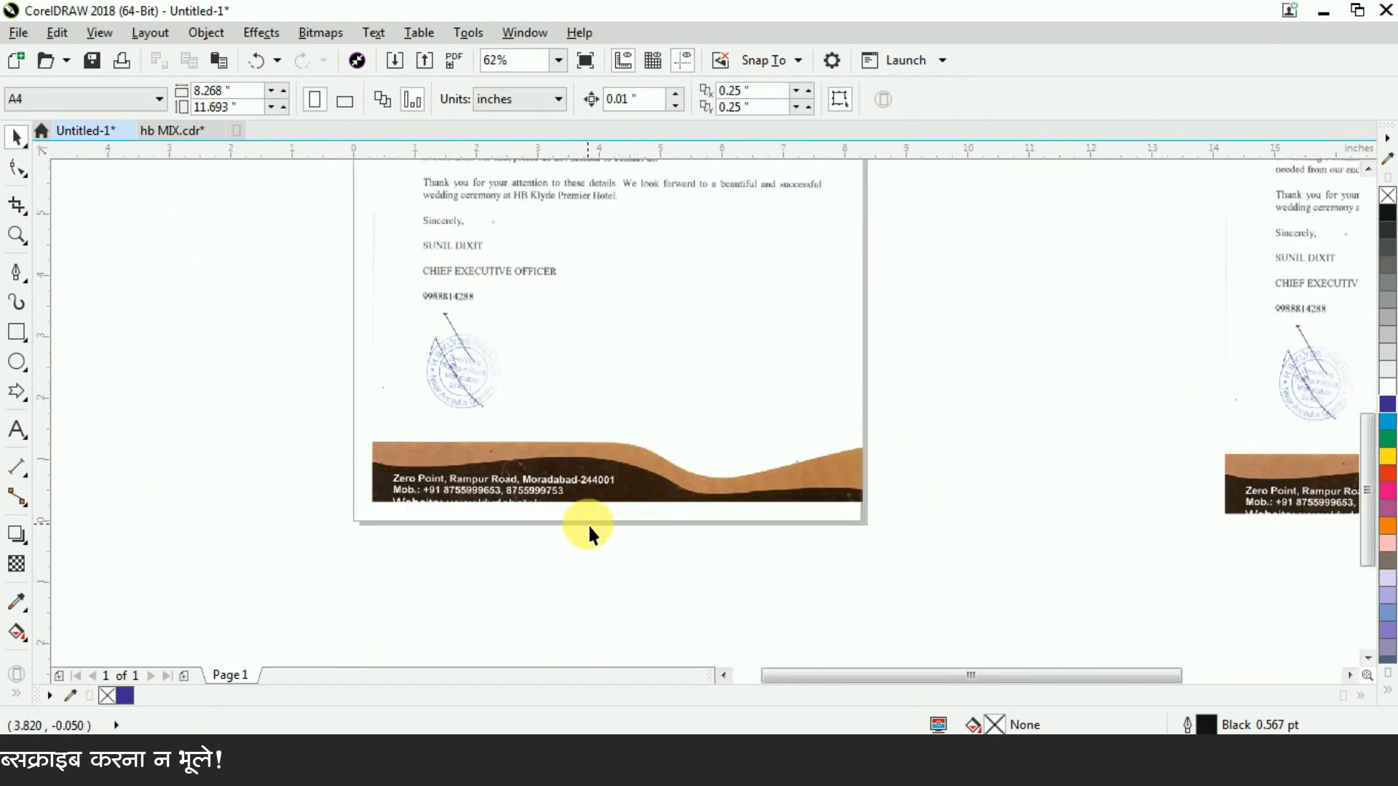
{"action": "scroll", "coordinate": [588, 523], "scroll_direction": "down", "scroll_amount": 2}
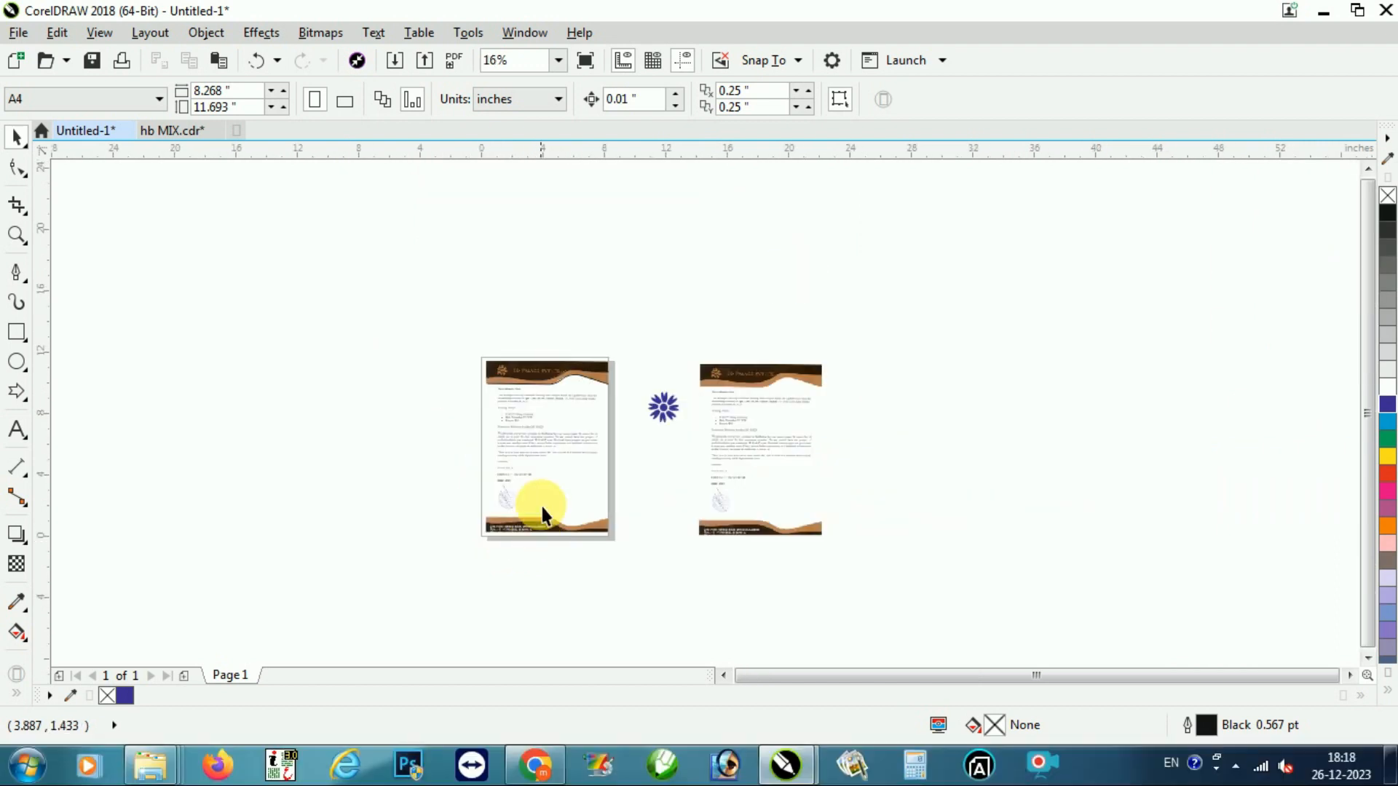
{"action": "scroll", "coordinate": [538, 378], "scroll_direction": "up", "scroll_amount": 2}
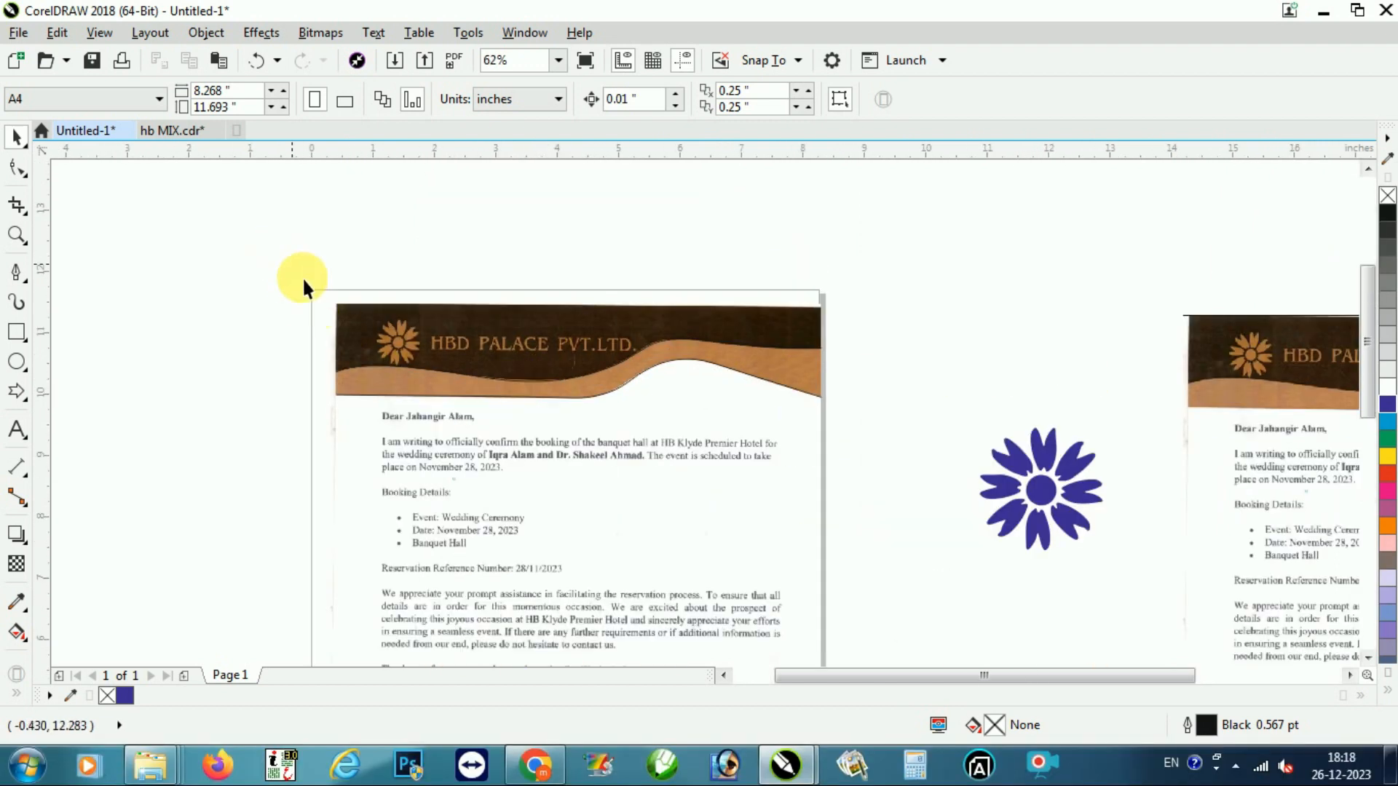
- Draw a rectangle about 7.83 by 1.74 in around the header artwork and narrow its width to about 7.79 in
{"action": "left_click", "coordinate": [16, 334]}
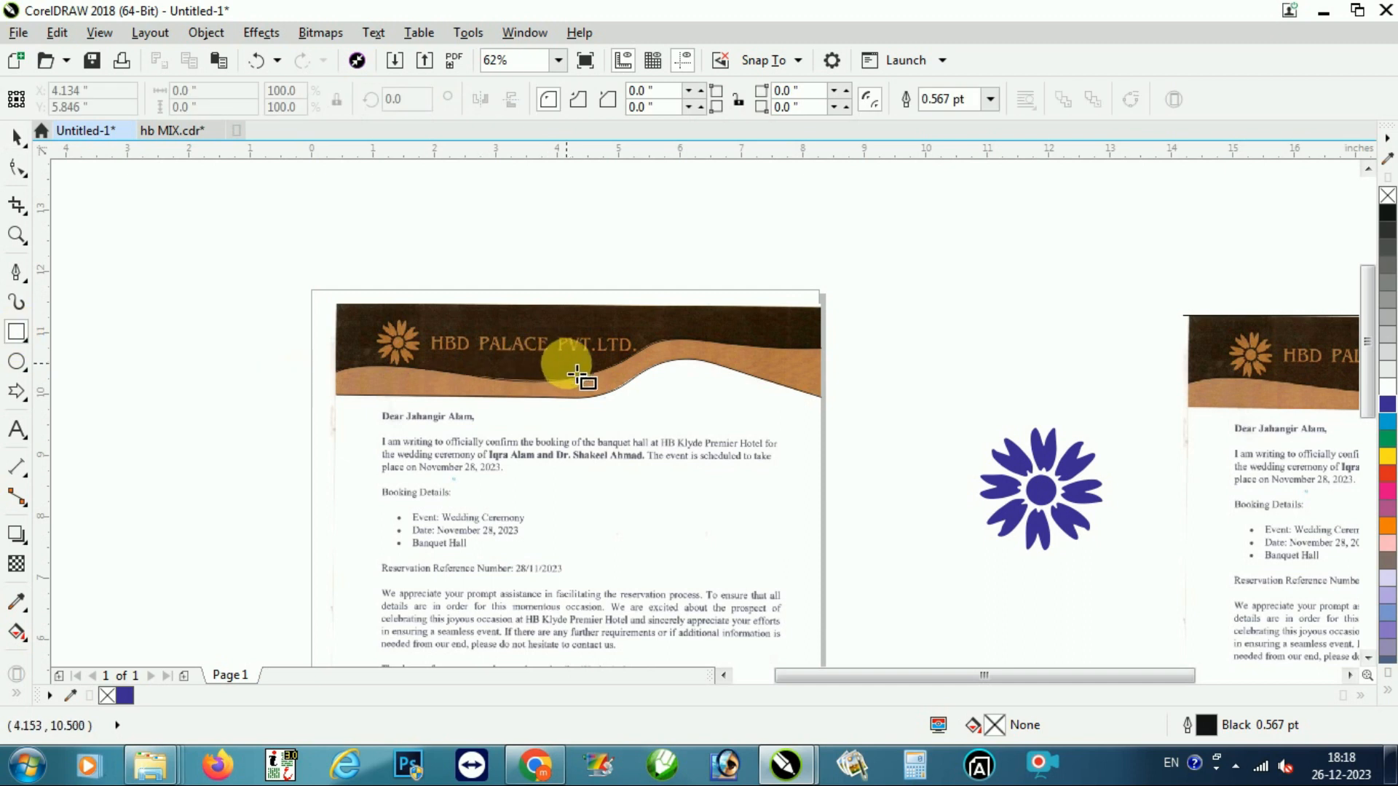
{"action": "scroll", "coordinate": [485, 378], "scroll_direction": "up", "scroll_amount": 1}
{"action": "left_click_drag", "start_coordinate": [189, 228], "coordinate": [1151, 441]}
{"action": "left_click", "coordinate": [16, 142]}
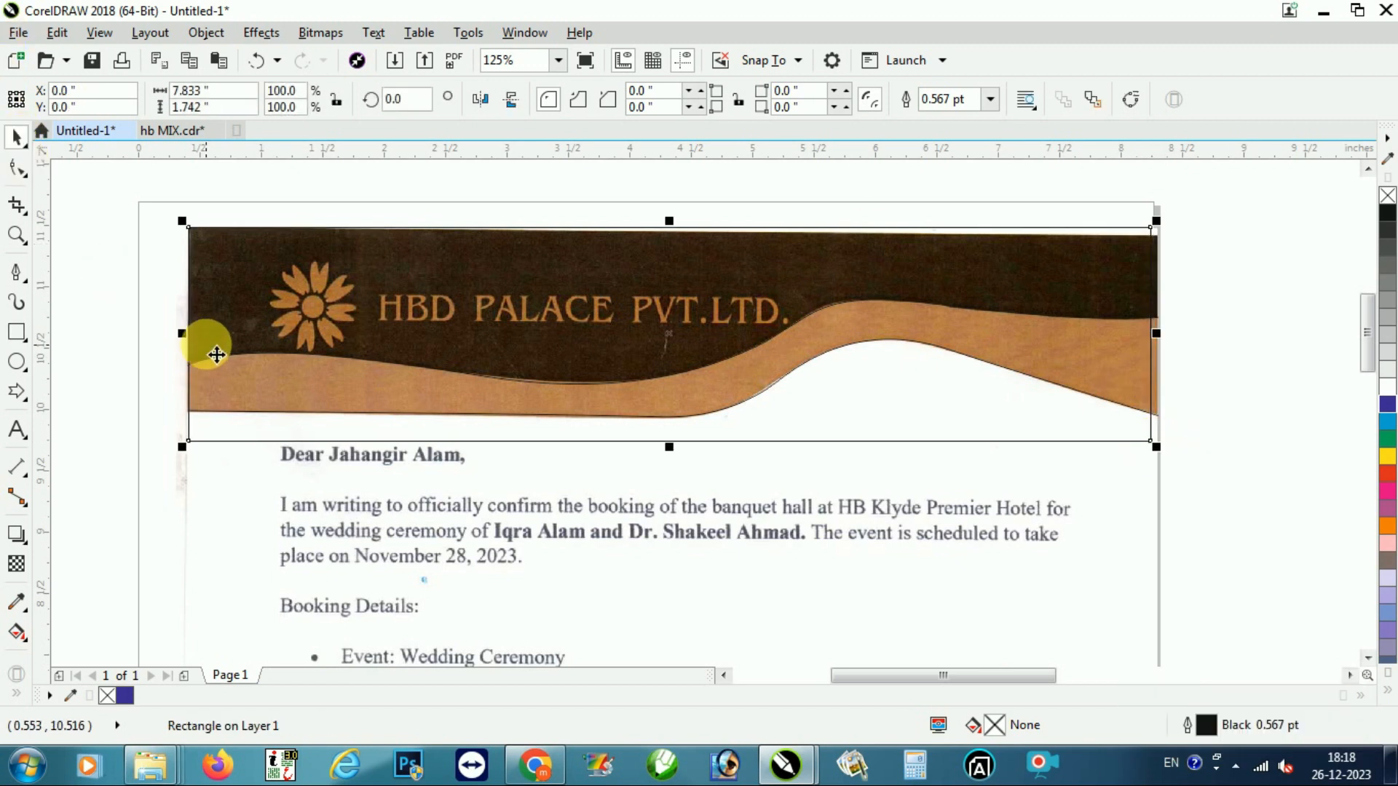
{"action": "scroll", "coordinate": [190, 335], "scroll_direction": "up", "scroll_amount": 2}
{"action": "left_click_drag", "start_coordinate": [172, 321], "coordinate": [177, 328]}
{"action": "scroll", "coordinate": [177, 329], "scroll_direction": "down", "scroll_amount": 2}
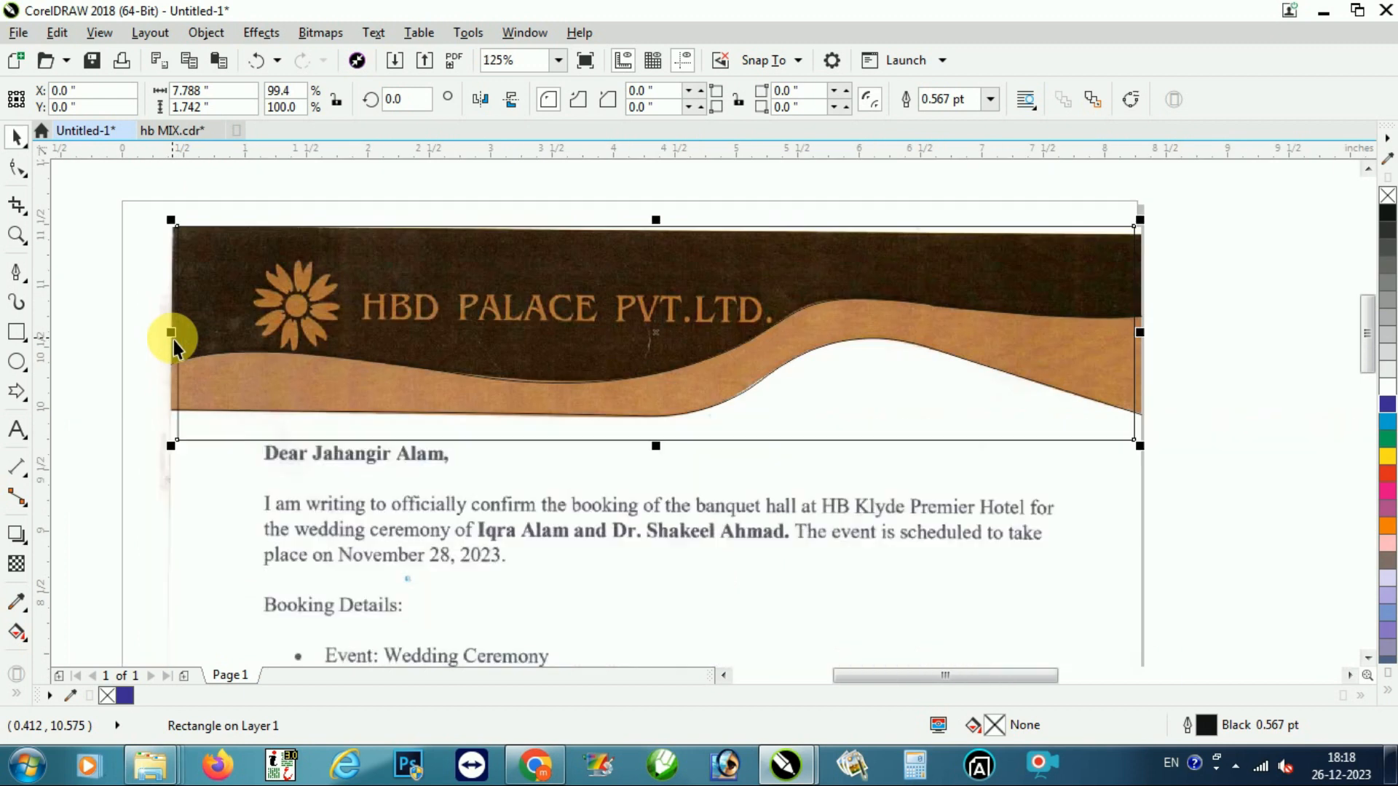
- Create filled shapes for the header's upper and lower bands inside the rectangle with Smart Fill, using Desert Blue and a 0.567 pt outline
{"action": "left_click", "coordinate": [118, 213]}
{"action": "left_click_drag", "start_coordinate": [72, 313], "coordinate": [1211, 431]}
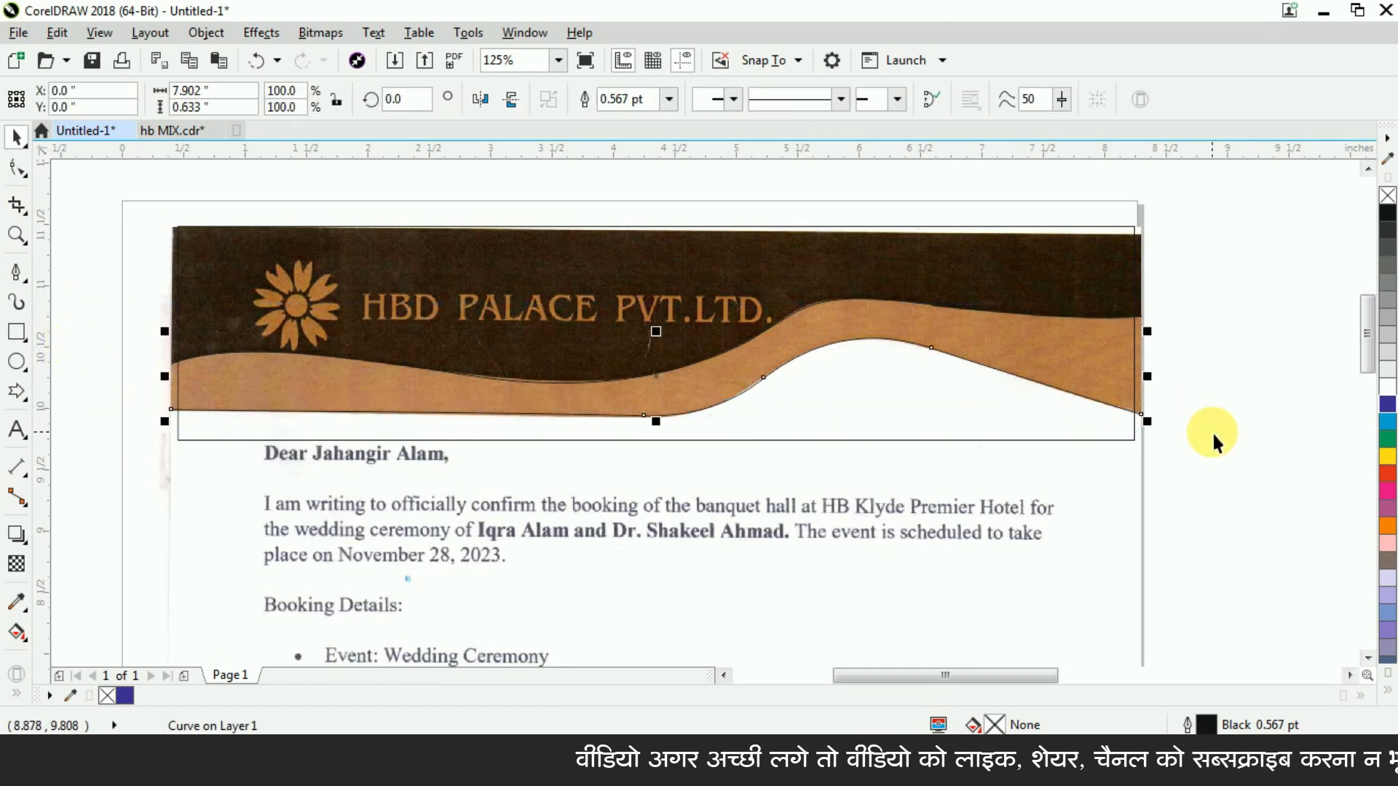
{"action": "left_click", "coordinate": [1198, 419]}
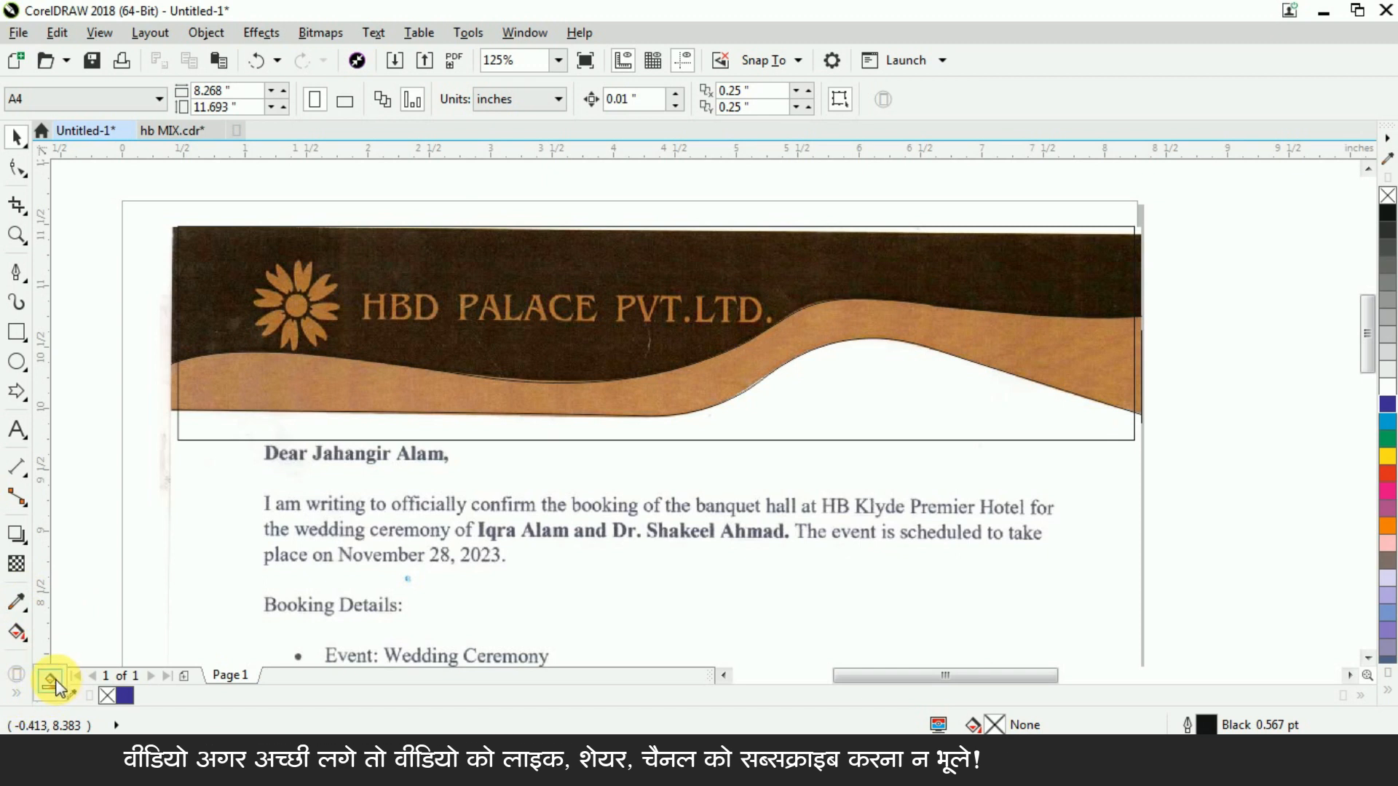
{"action": "left_click", "coordinate": [52, 682]}
{"action": "left_click", "coordinate": [309, 275]}
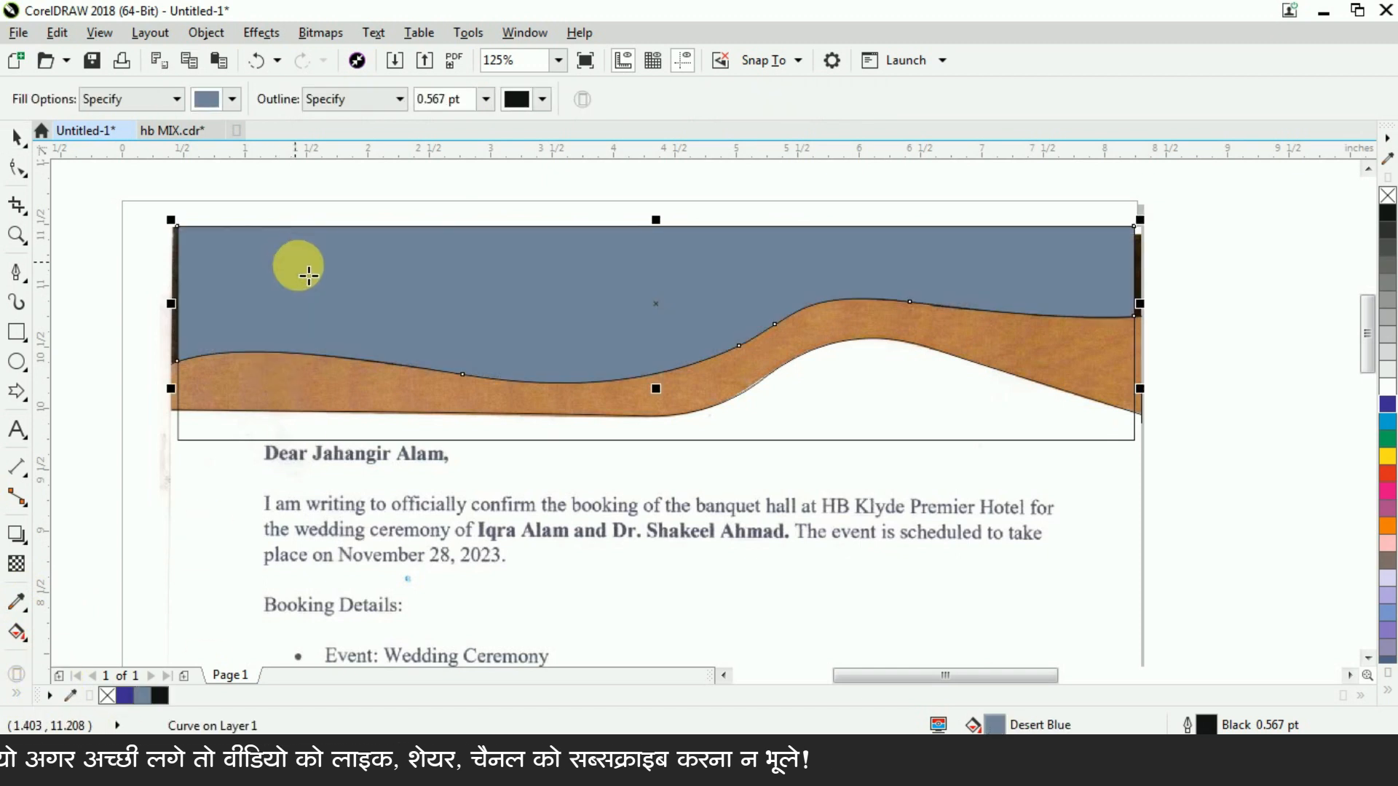
{"action": "left_click", "coordinate": [426, 377]}
{"action": "key", "text": "space"}
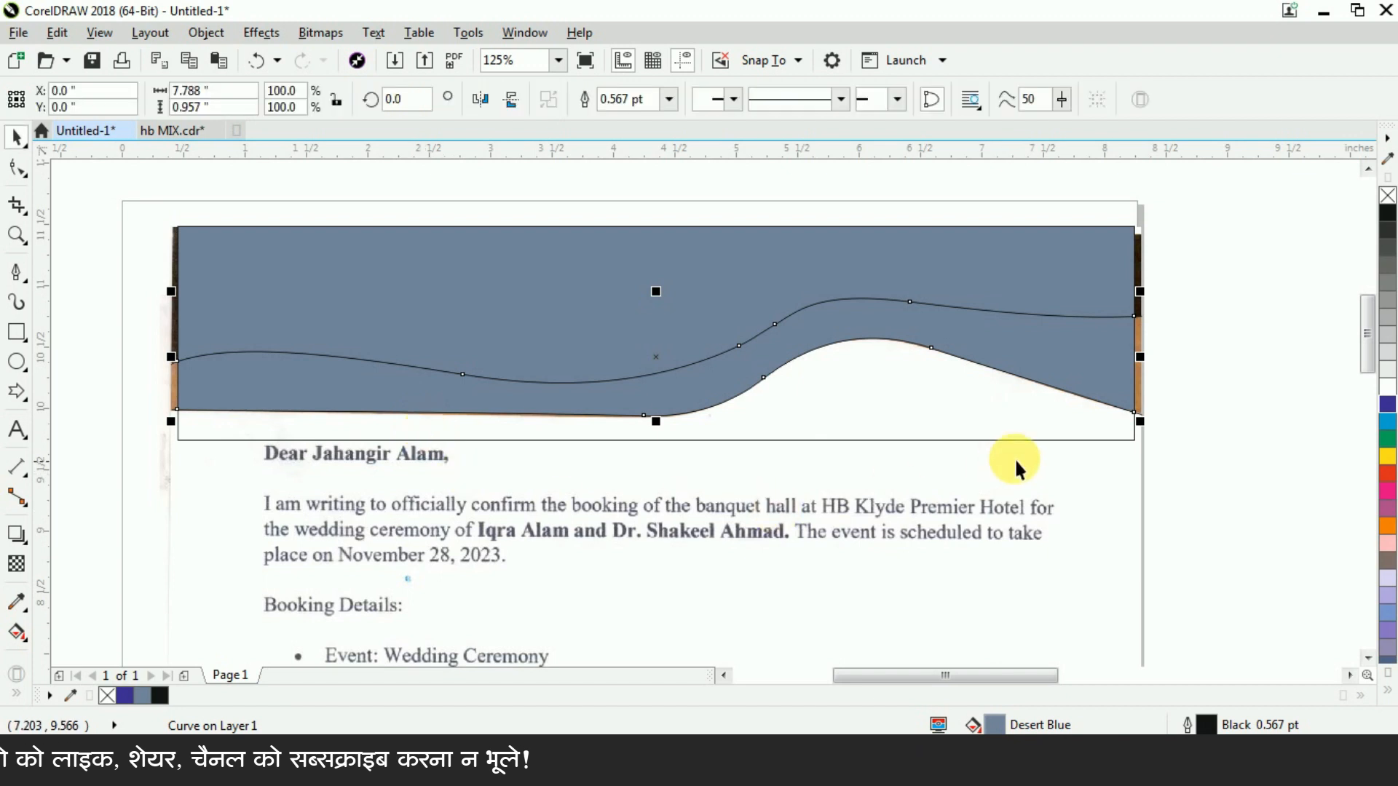
- Place a copy of the scanned letterhead bitmap beside the page, left of the traced header
{"action": "left_click", "coordinate": [1044, 440]}
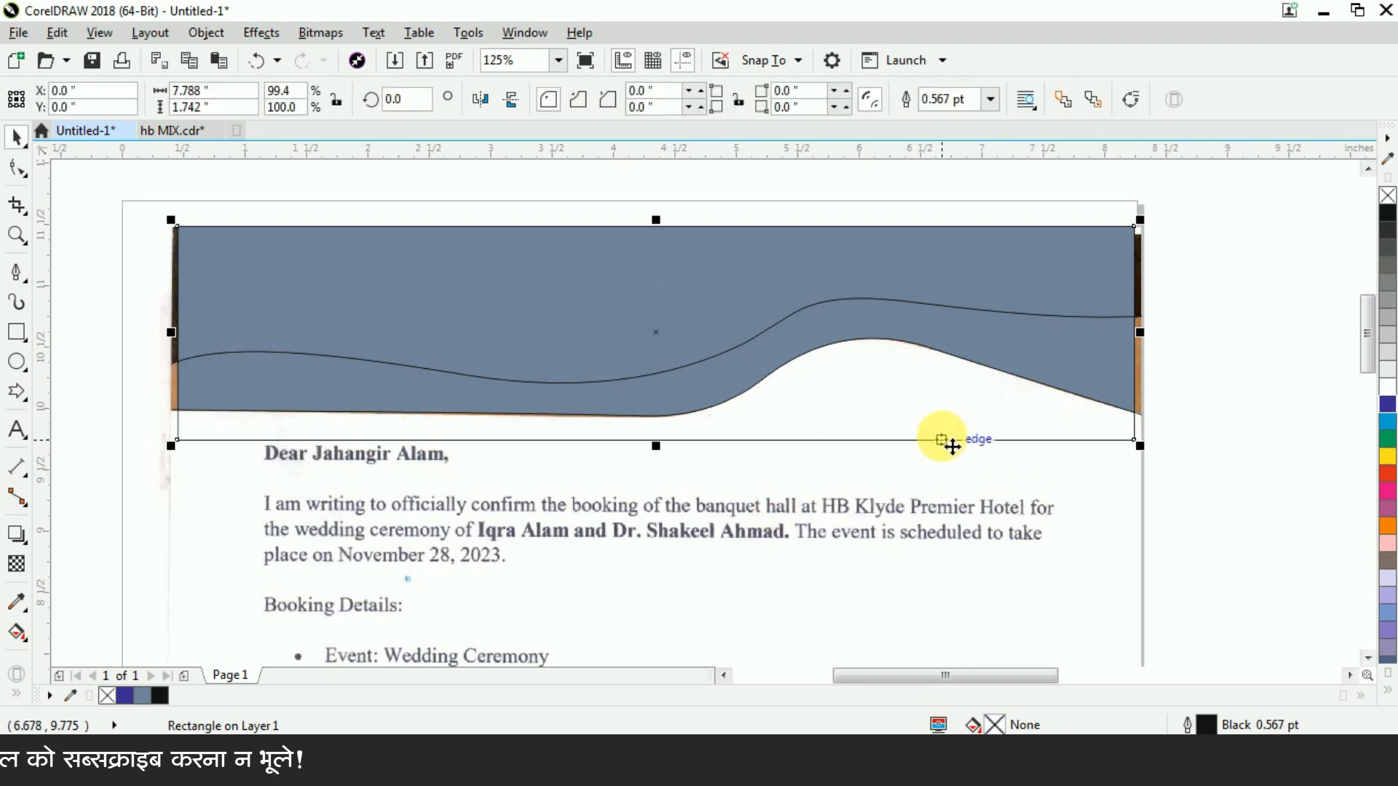
{"action": "scroll", "coordinate": [764, 391], "scroll_direction": "down", "scroll_amount": 2}
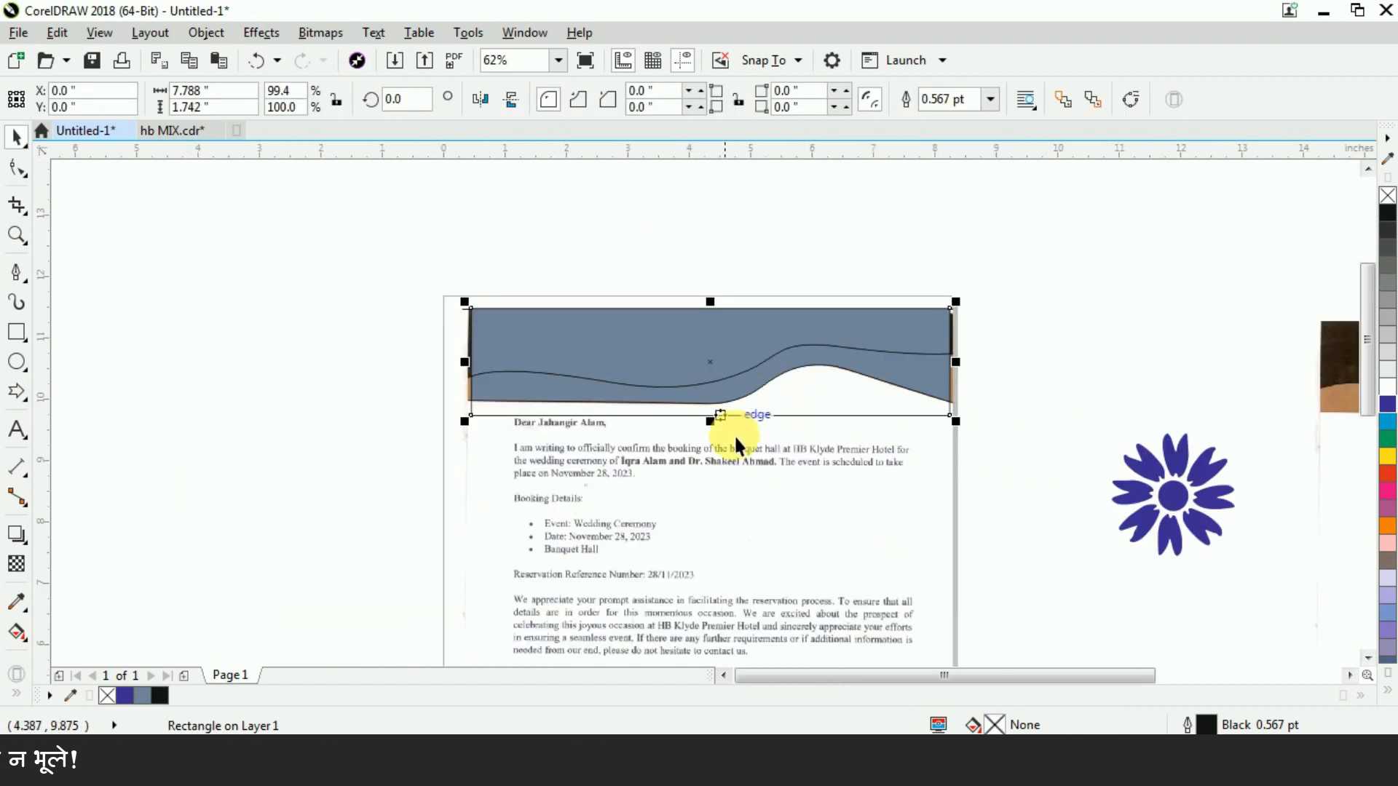
{"action": "left_click", "coordinate": [821, 500]}
{"action": "left_click_drag", "start_coordinate": [820, 500], "coordinate": [353, 480]}
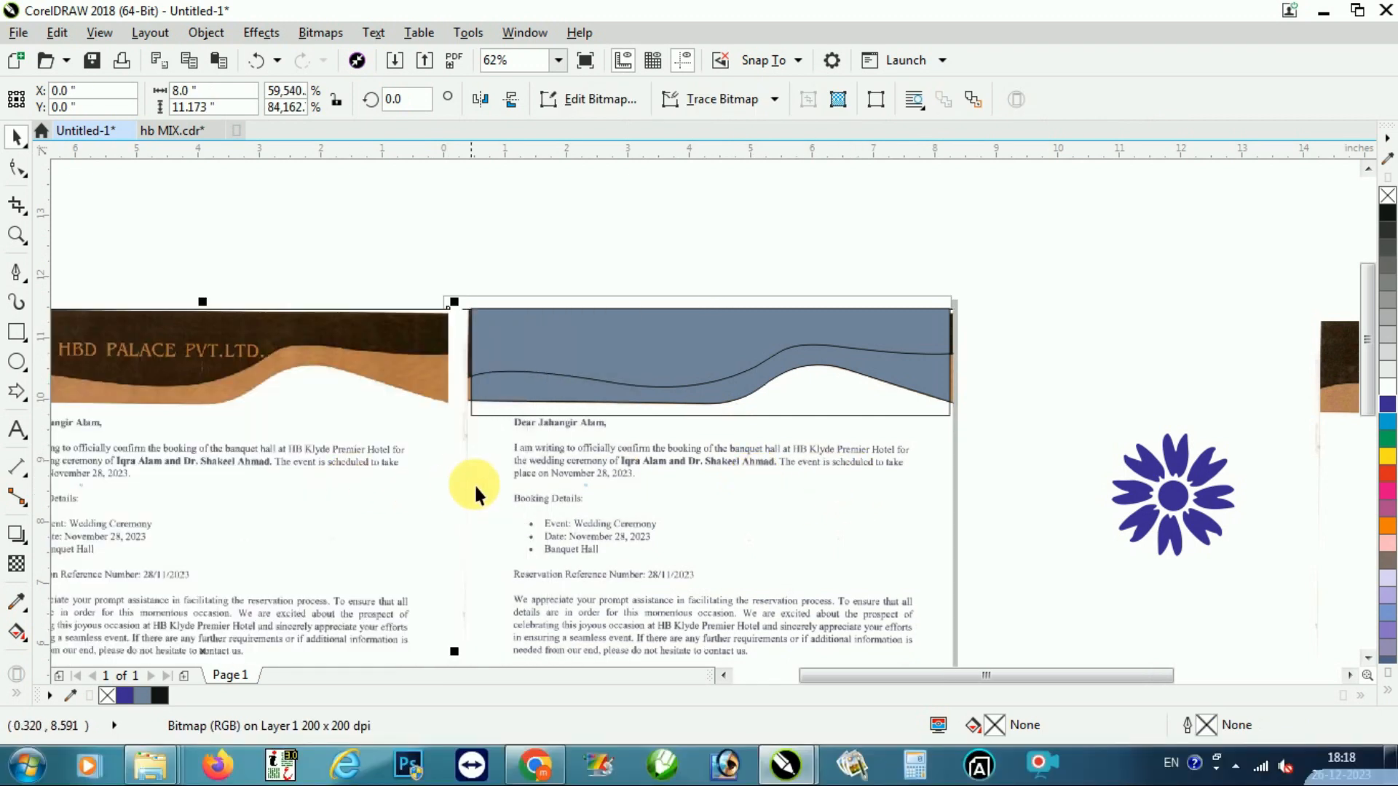
{"action": "scroll", "coordinate": [478, 482], "scroll_direction": "left", "scroll_amount": 5}
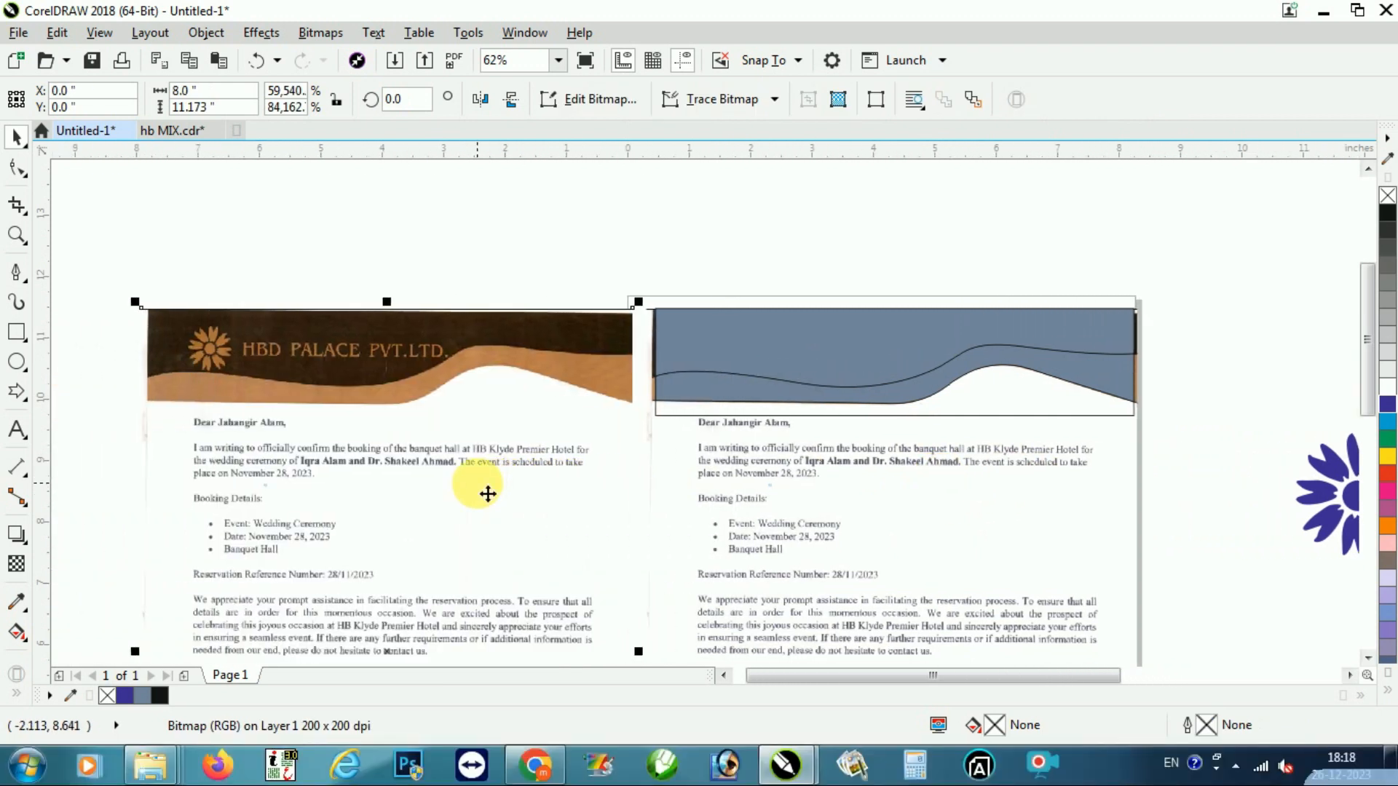
{"action": "scroll", "coordinate": [488, 494], "scroll_direction": "left", "scroll_amount": 1}
{"action": "left_click", "coordinate": [485, 231]}
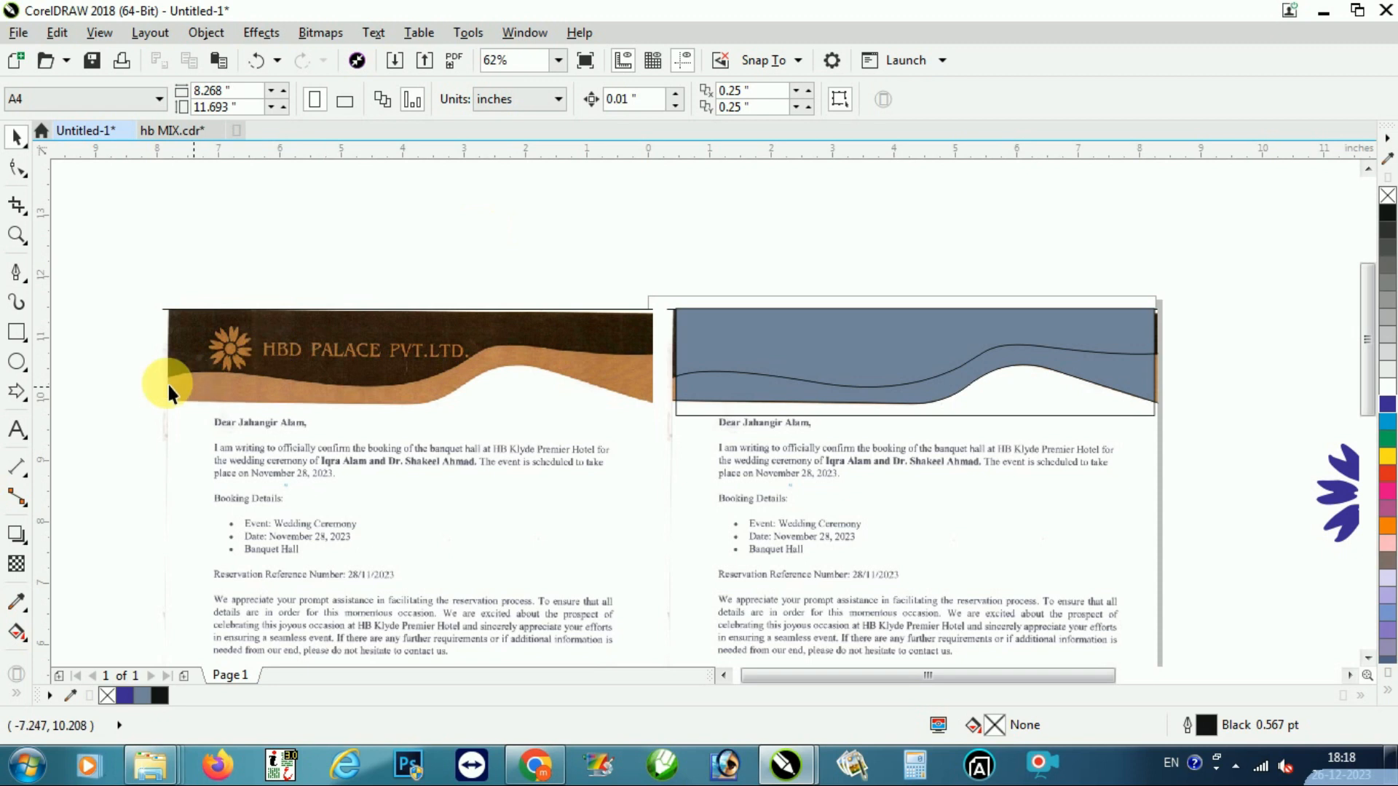
- Fill the upper band with the scan's dark brown and the lower band with its orange, sampled with the Color Eyedropper
{"action": "left_click", "coordinate": [20, 604]}
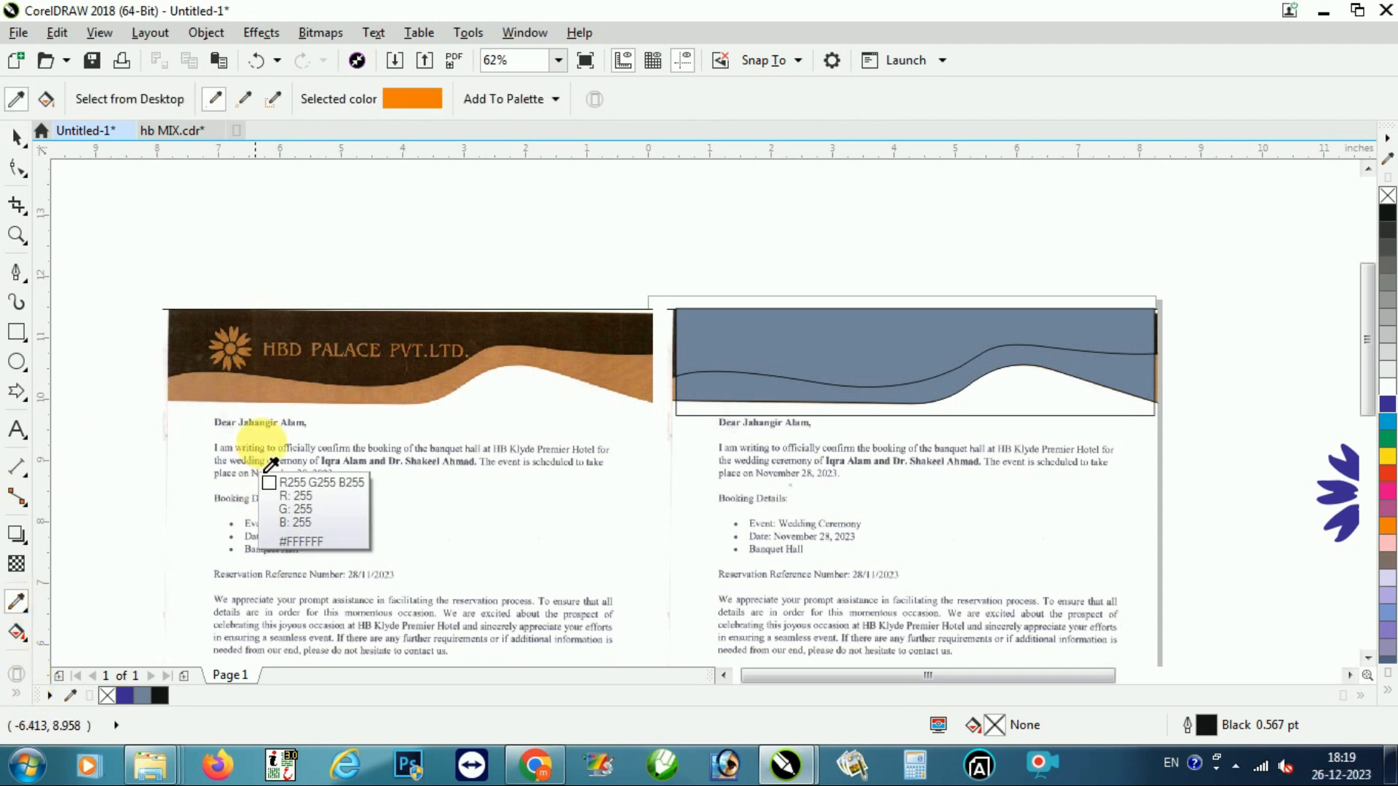
{"action": "left_click", "coordinate": [332, 336]}
{"action": "left_click", "coordinate": [740, 329]}
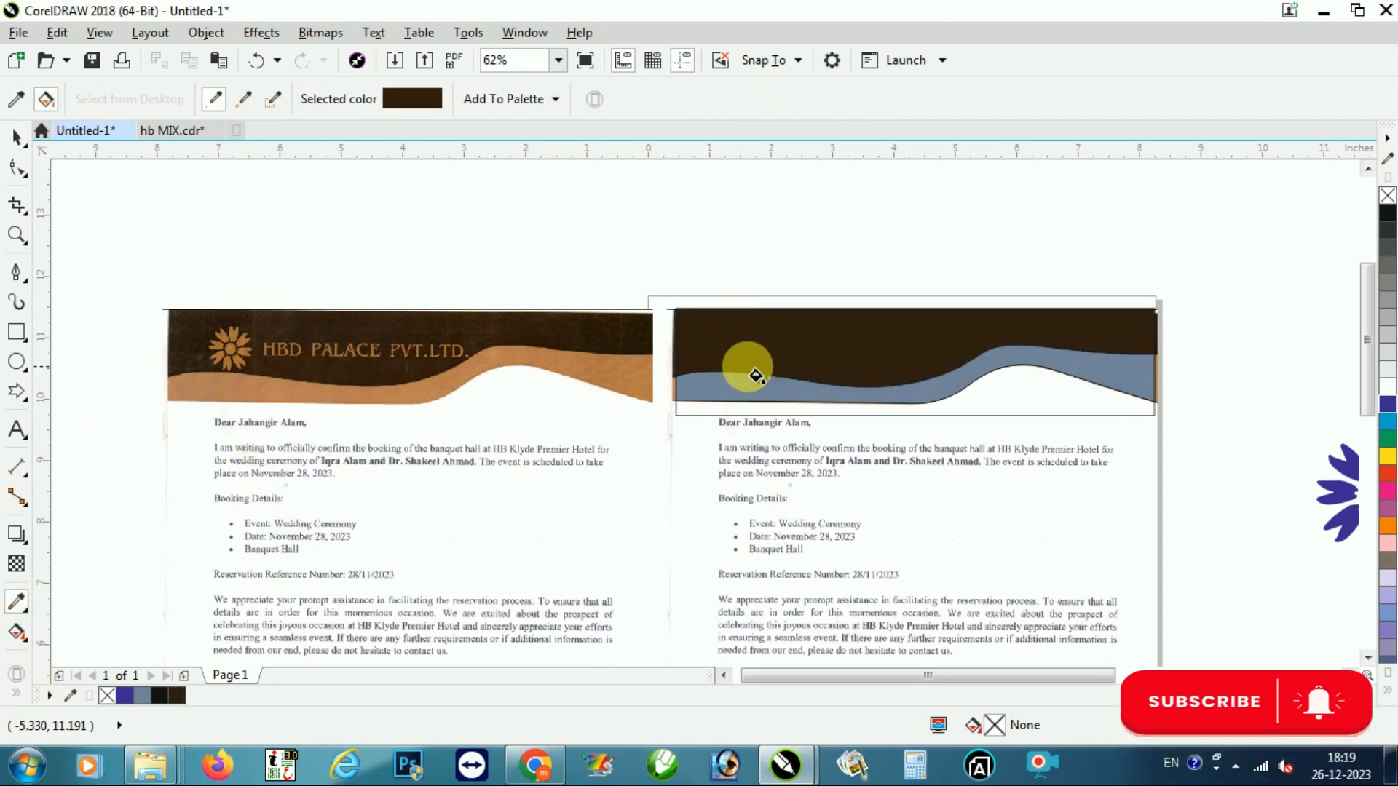
{"action": "key", "text": "shift"}
{"action": "left_click", "coordinate": [420, 419]}
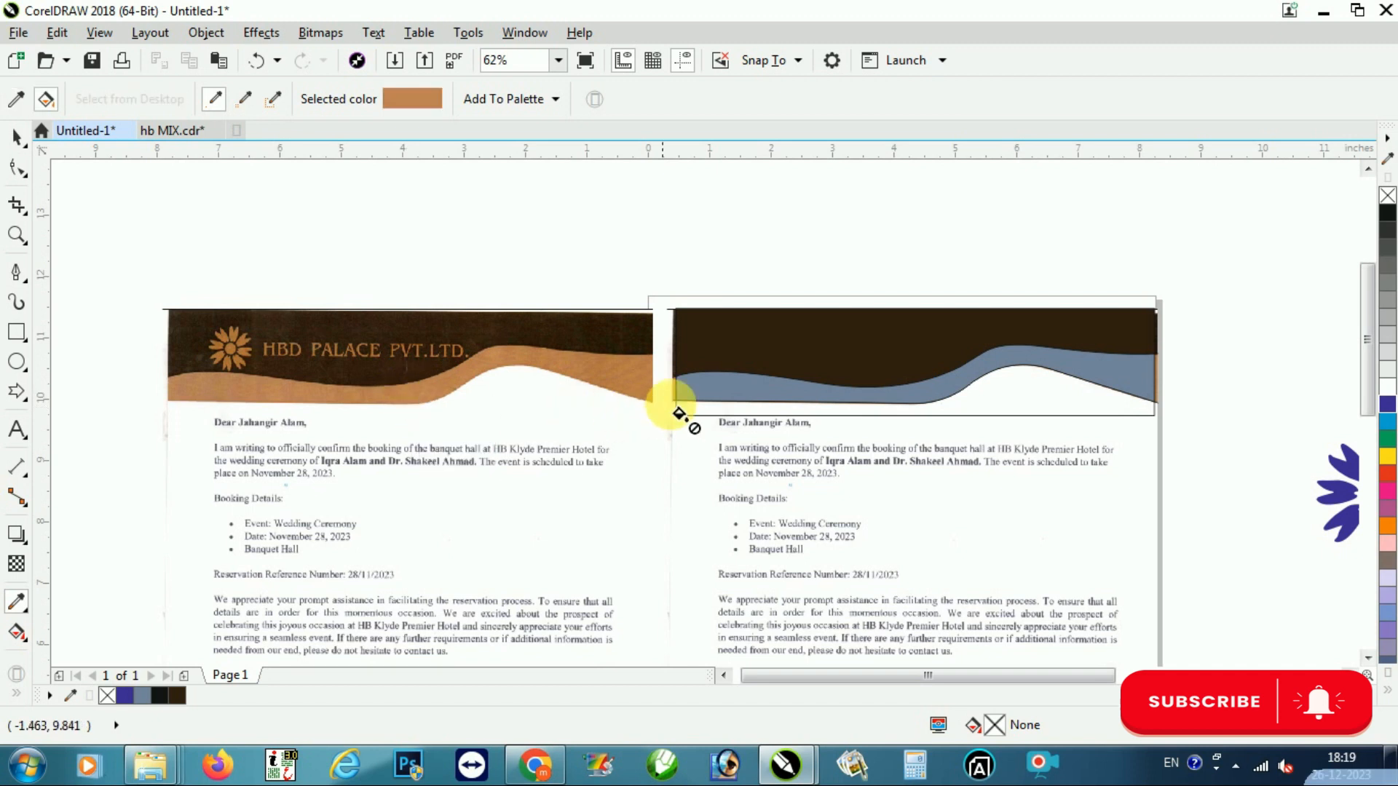
{"action": "left_click", "coordinate": [712, 392]}
{"action": "key", "text": "space"}
- Delete the copy of the scanned letterhead beside the page's left edge
{"action": "left_click", "coordinate": [526, 373]}
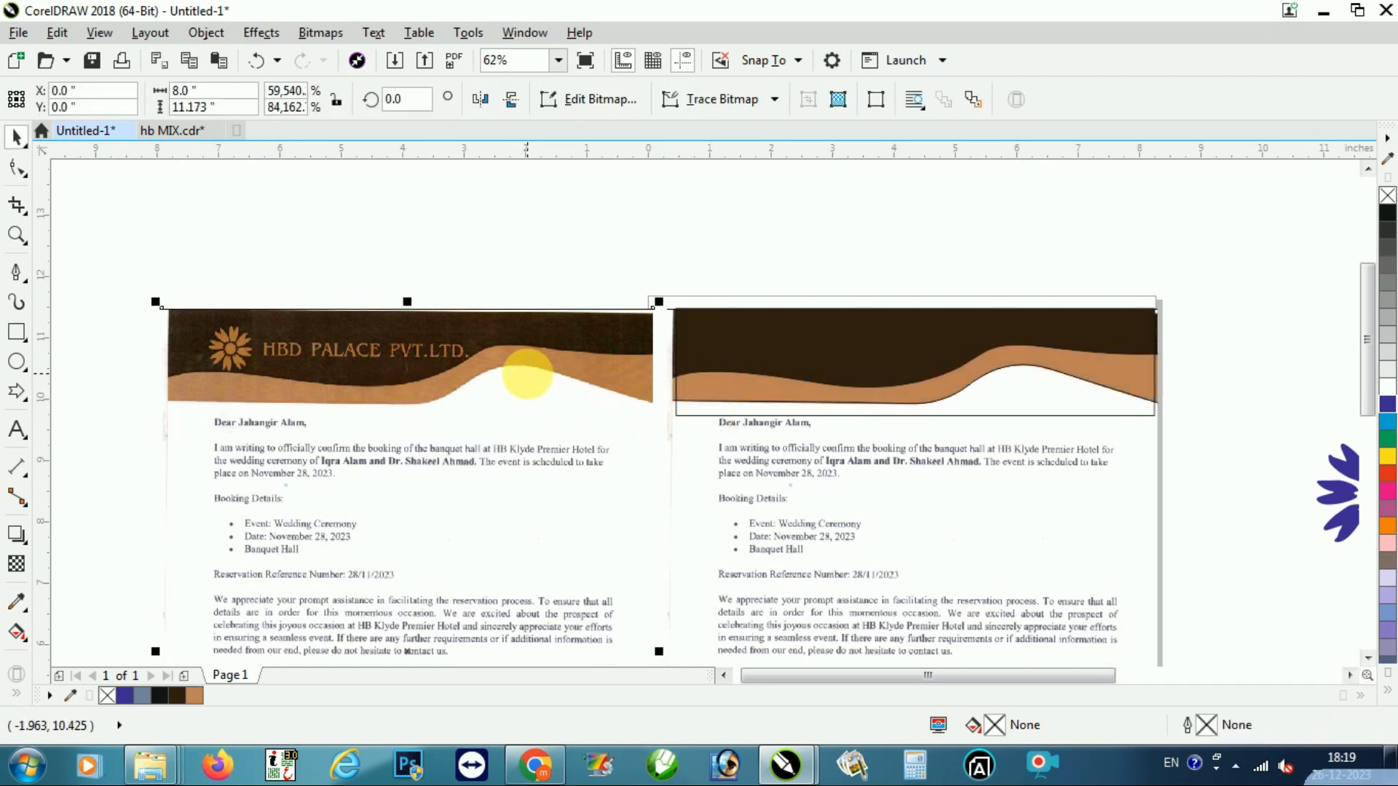
{"action": "key", "text": "Delete"}
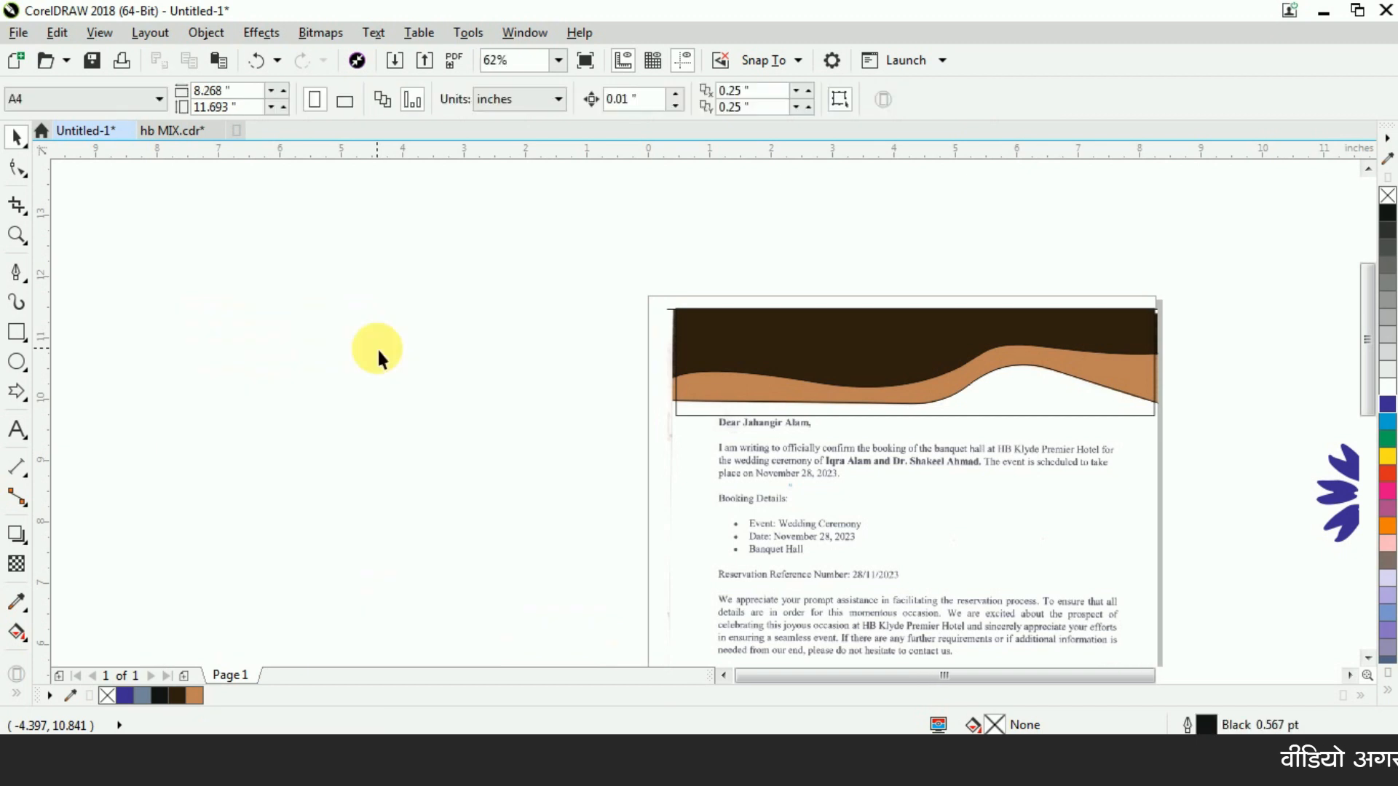
{"action": "scroll", "coordinate": [347, 274], "scroll_direction": "down", "scroll_amount": 3}
- Stretch the header rectangle down to the bottom edge of the scanned letterhead, making it 11.173 in high
{"action": "scroll", "coordinate": [466, 327], "scroll_direction": "up", "scroll_amount": 2}
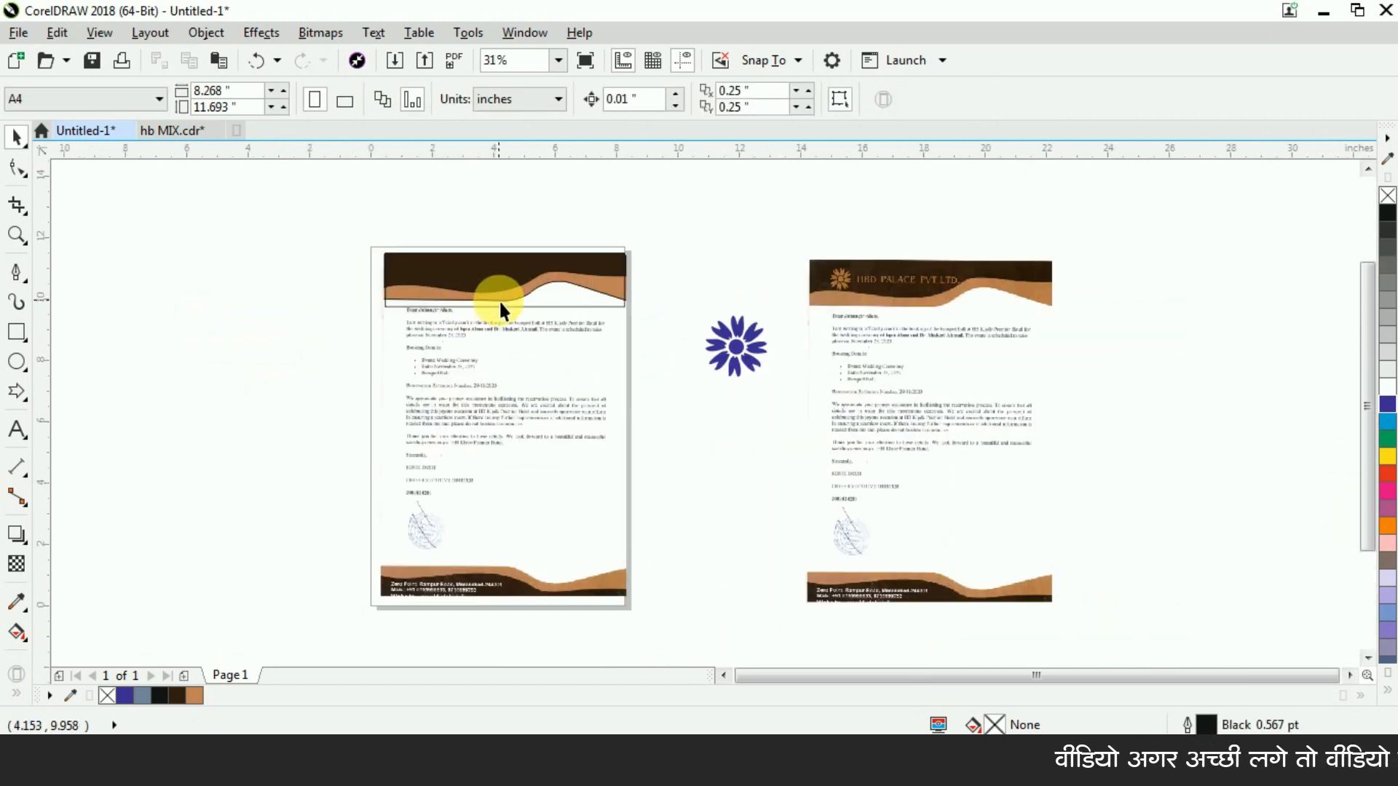
{"action": "scroll", "coordinate": [500, 299], "scroll_direction": "up", "scroll_amount": 1}
{"action": "left_click", "coordinate": [518, 313]}
{"action": "scroll", "coordinate": [516, 321], "scroll_direction": "down", "scroll_amount": 1}
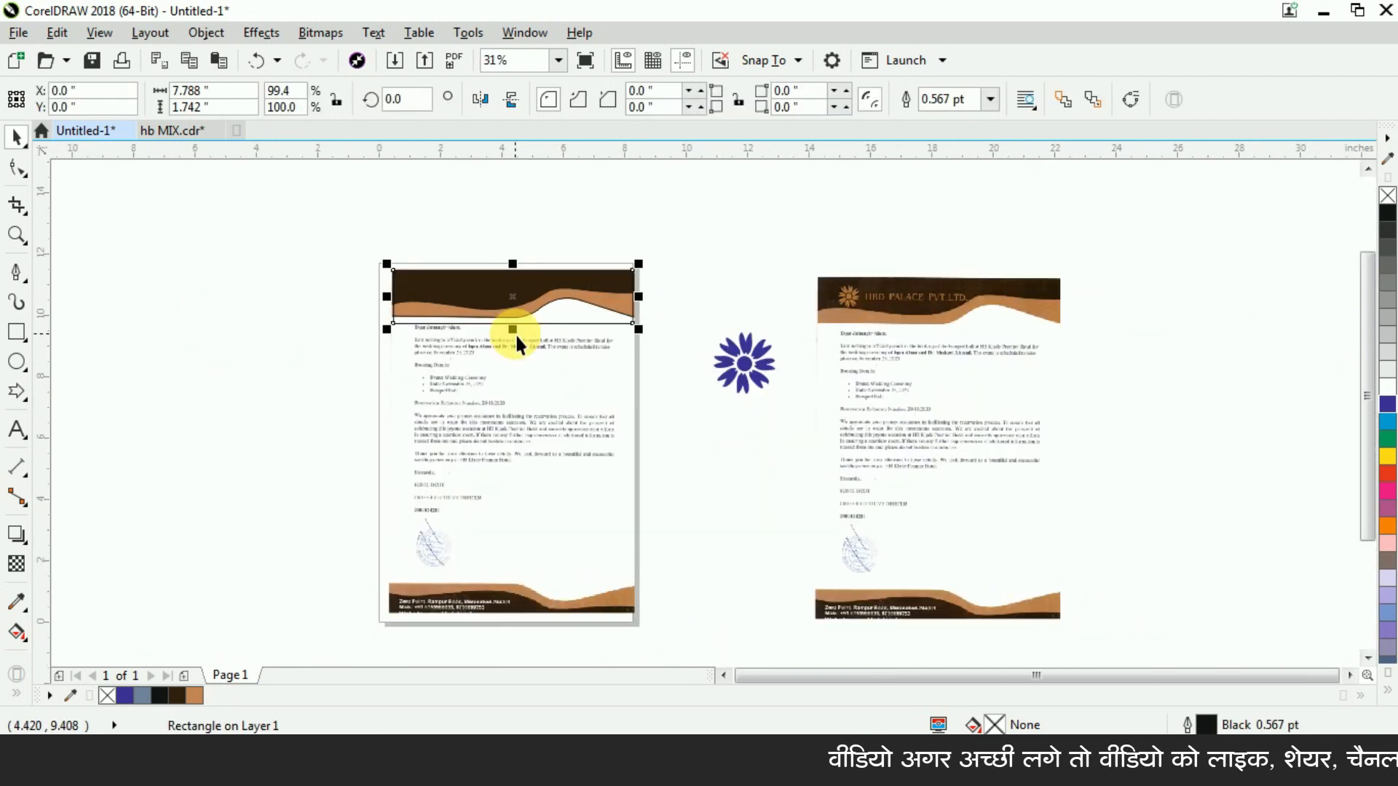
{"action": "left_click_drag", "start_coordinate": [512, 322], "coordinate": [487, 612]}
{"action": "scroll", "coordinate": [377, 439], "scroll_direction": "up", "scroll_amount": 2}
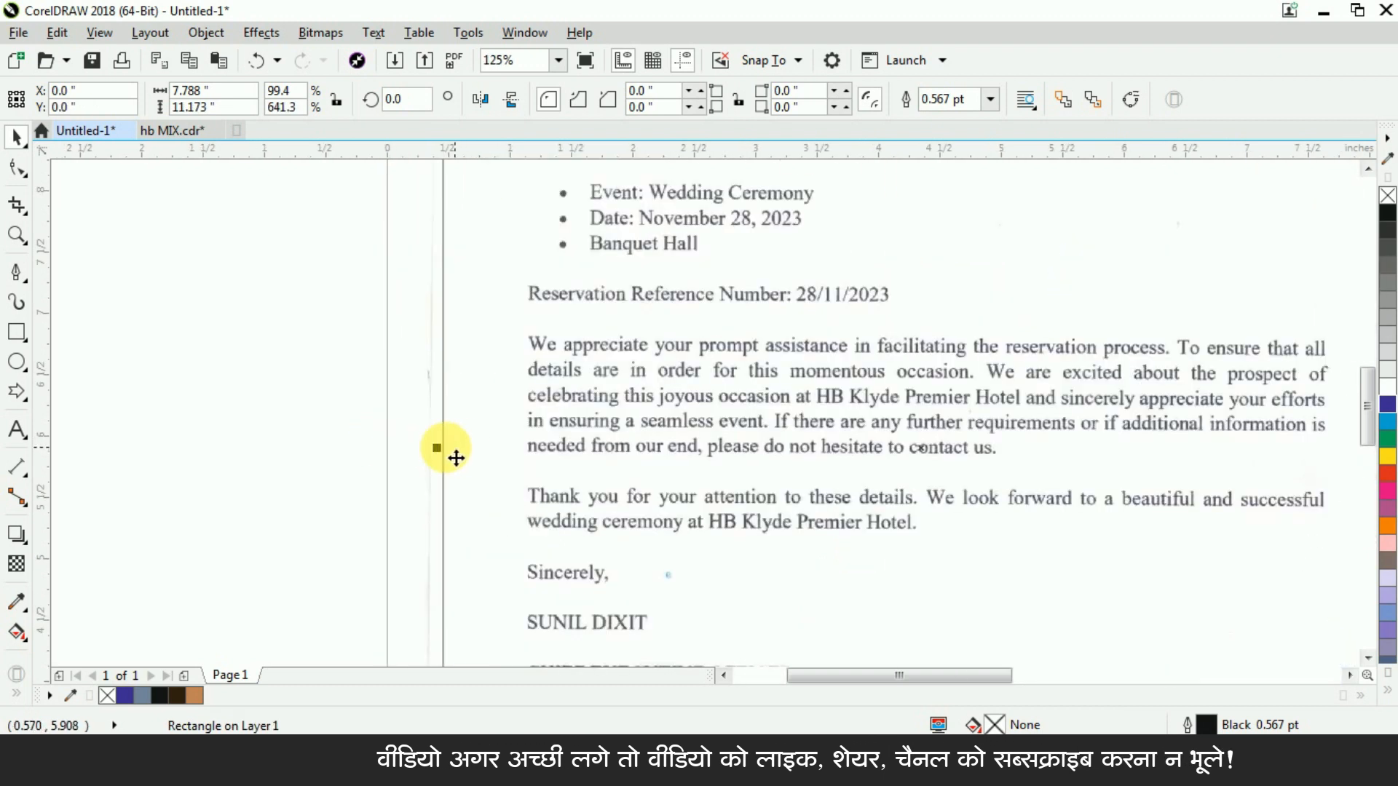
{"action": "scroll", "coordinate": [407, 423], "scroll_direction": "down", "scroll_amount": 2}
- Remove the outline from the four header wave objects and group them
{"action": "left_click", "coordinate": [343, 242]}
{"action": "left_click_drag", "start_coordinate": [343, 242], "coordinate": [686, 341]}
{"action": "right_click", "coordinate": [1386, 195]}
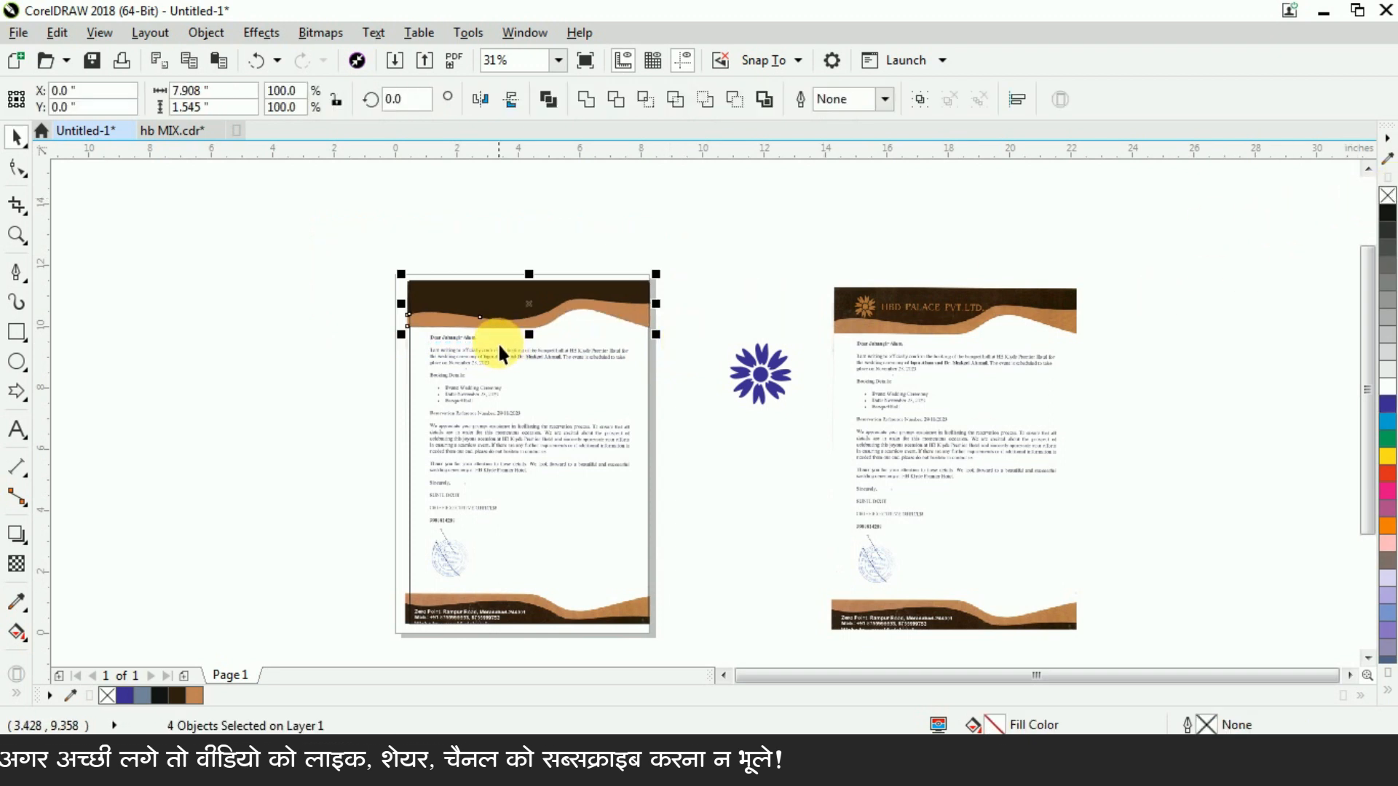
{"action": "scroll", "coordinate": [496, 342], "scroll_direction": "up", "scroll_amount": 2}
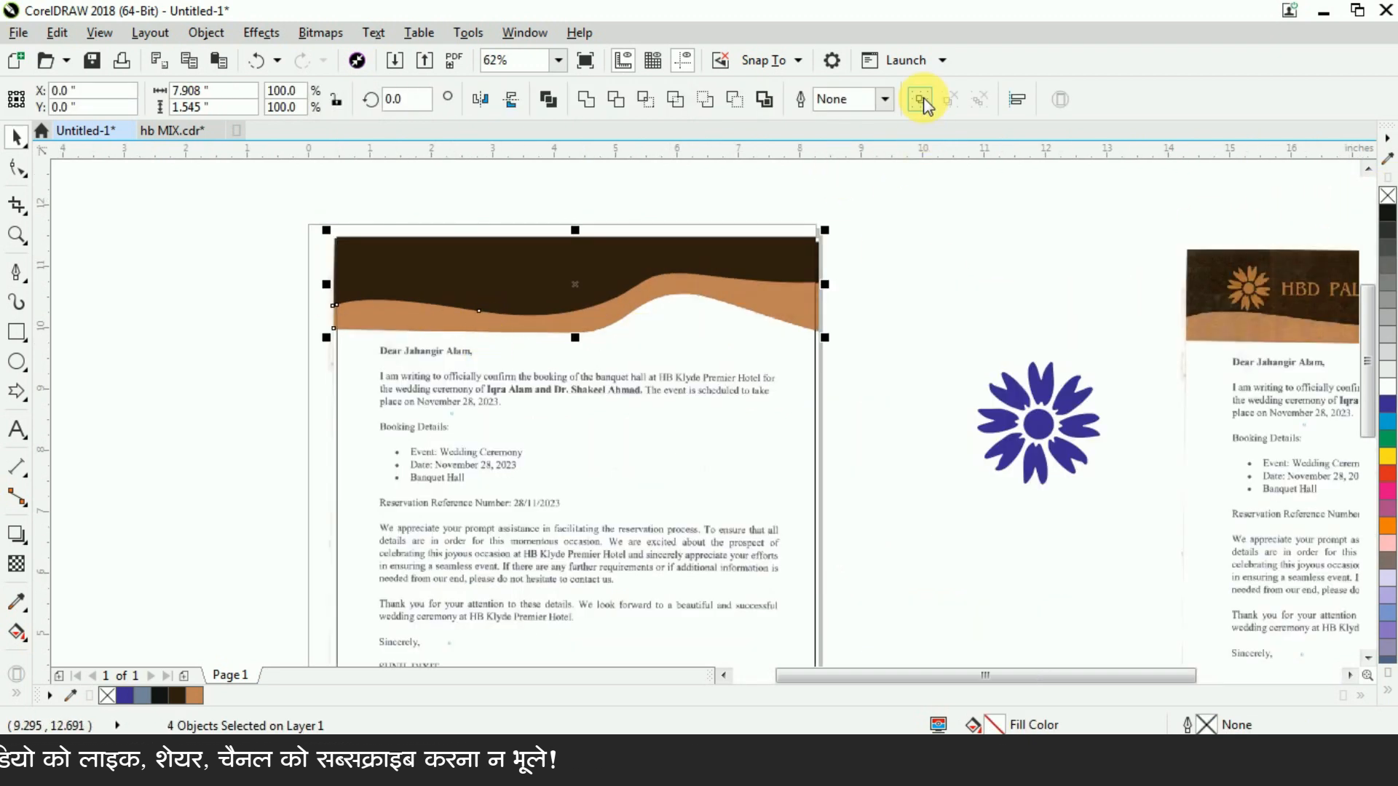
{"action": "left_click", "coordinate": [206, 34]}
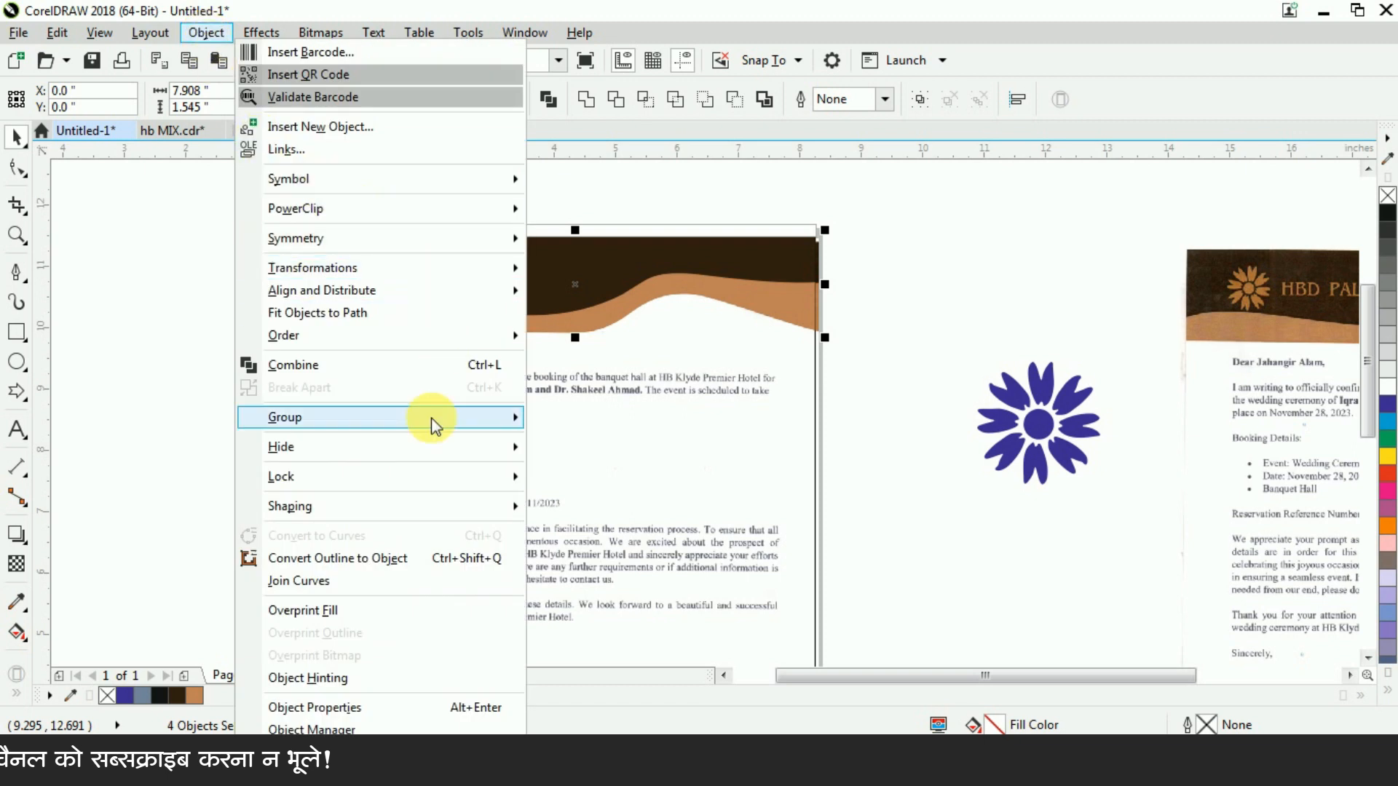
{"action": "mouse_move", "coordinate": [435, 422]}
{"action": "left_click", "coordinate": [586, 420]}
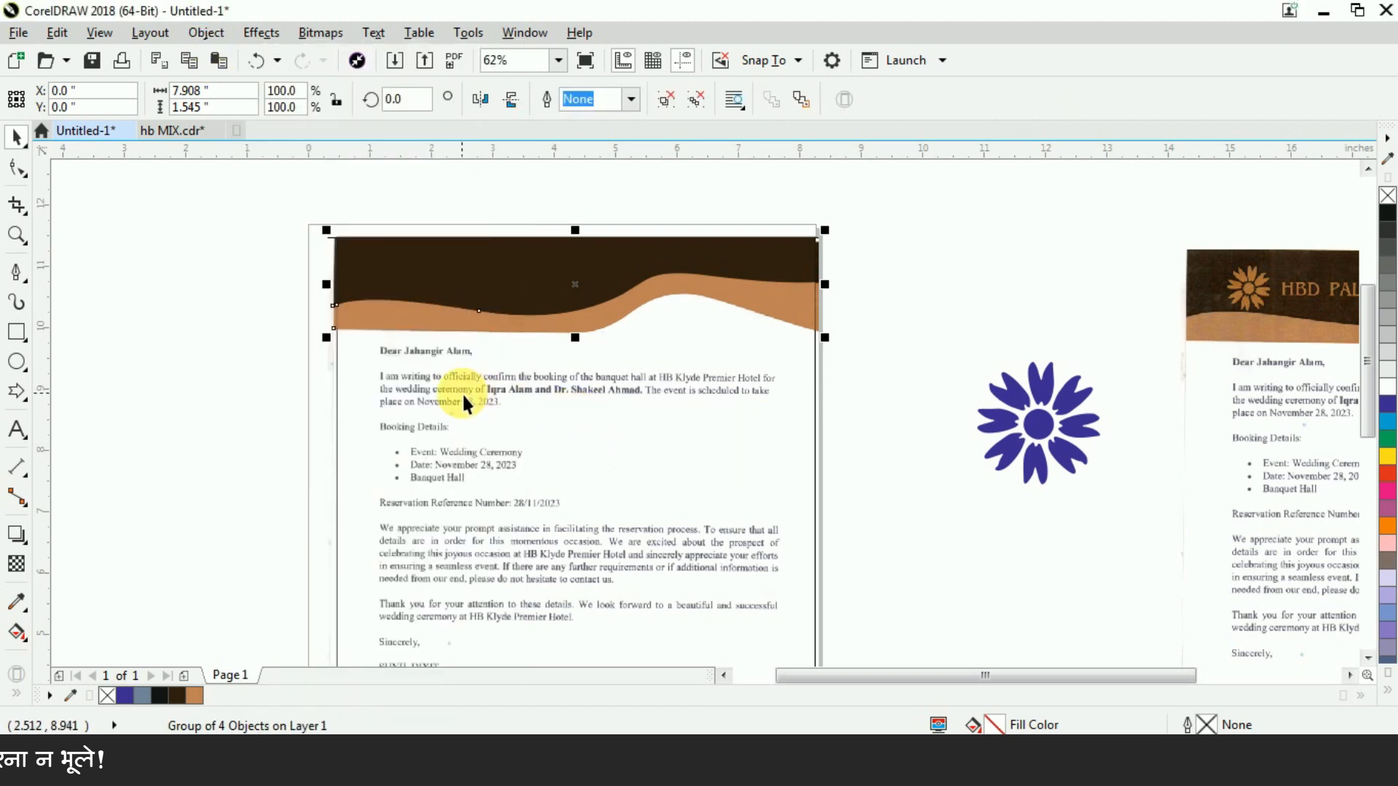
- Place the grouped header waves inside the tall rectangle as a PowerClip
{"action": "left_click", "coordinate": [220, 36]}
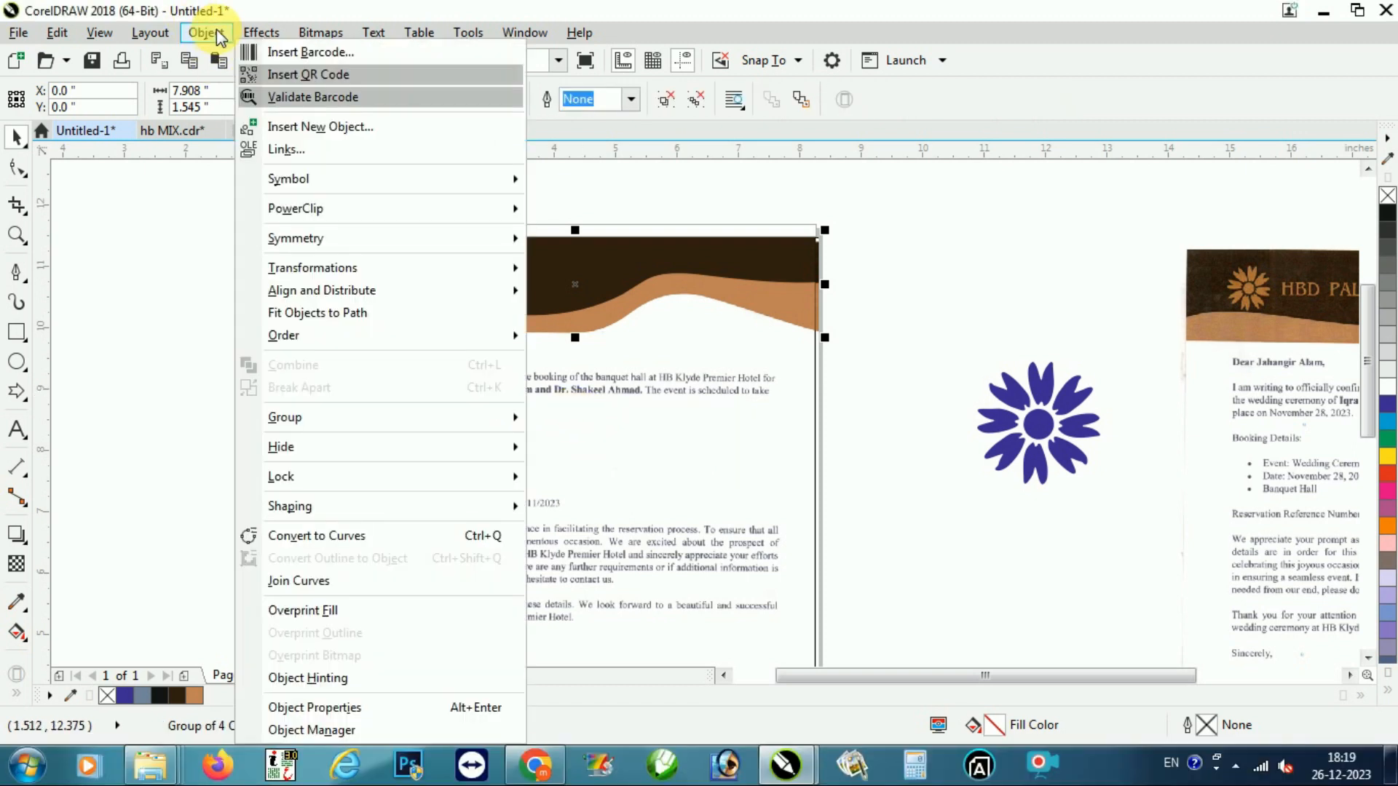
{"action": "mouse_move", "coordinate": [417, 211]}
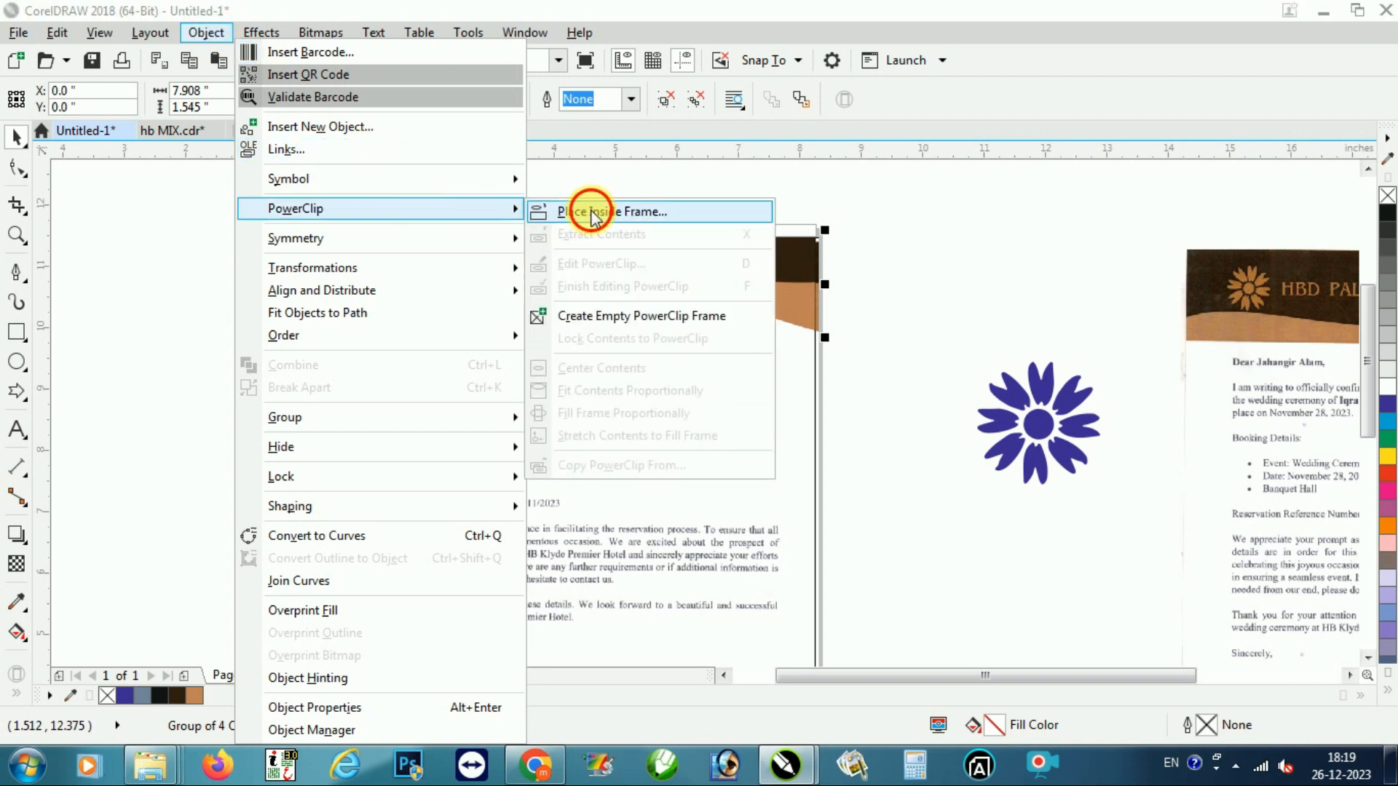
{"action": "left_click", "coordinate": [581, 212]}
{"action": "left_click", "coordinate": [611, 363]}
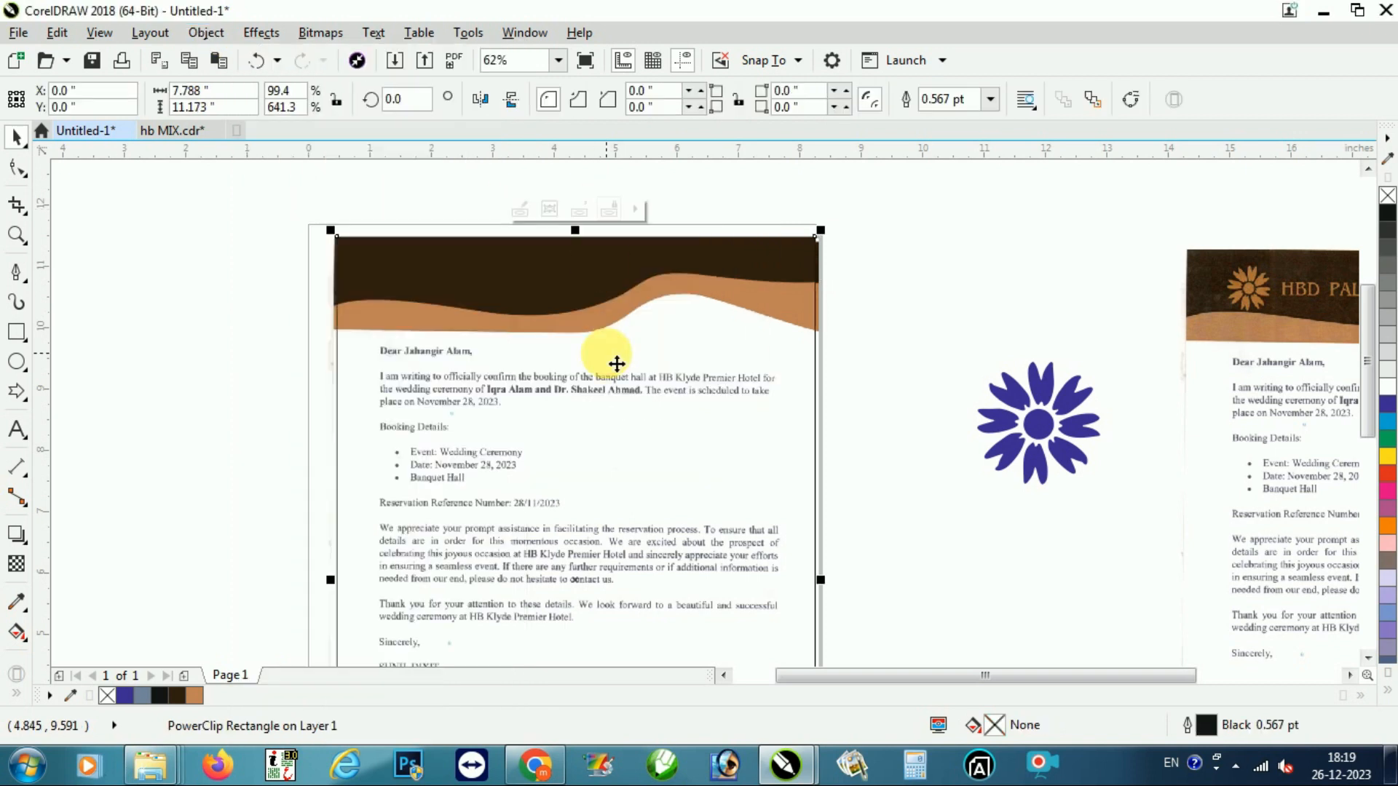
{"action": "left_click", "coordinate": [941, 270]}
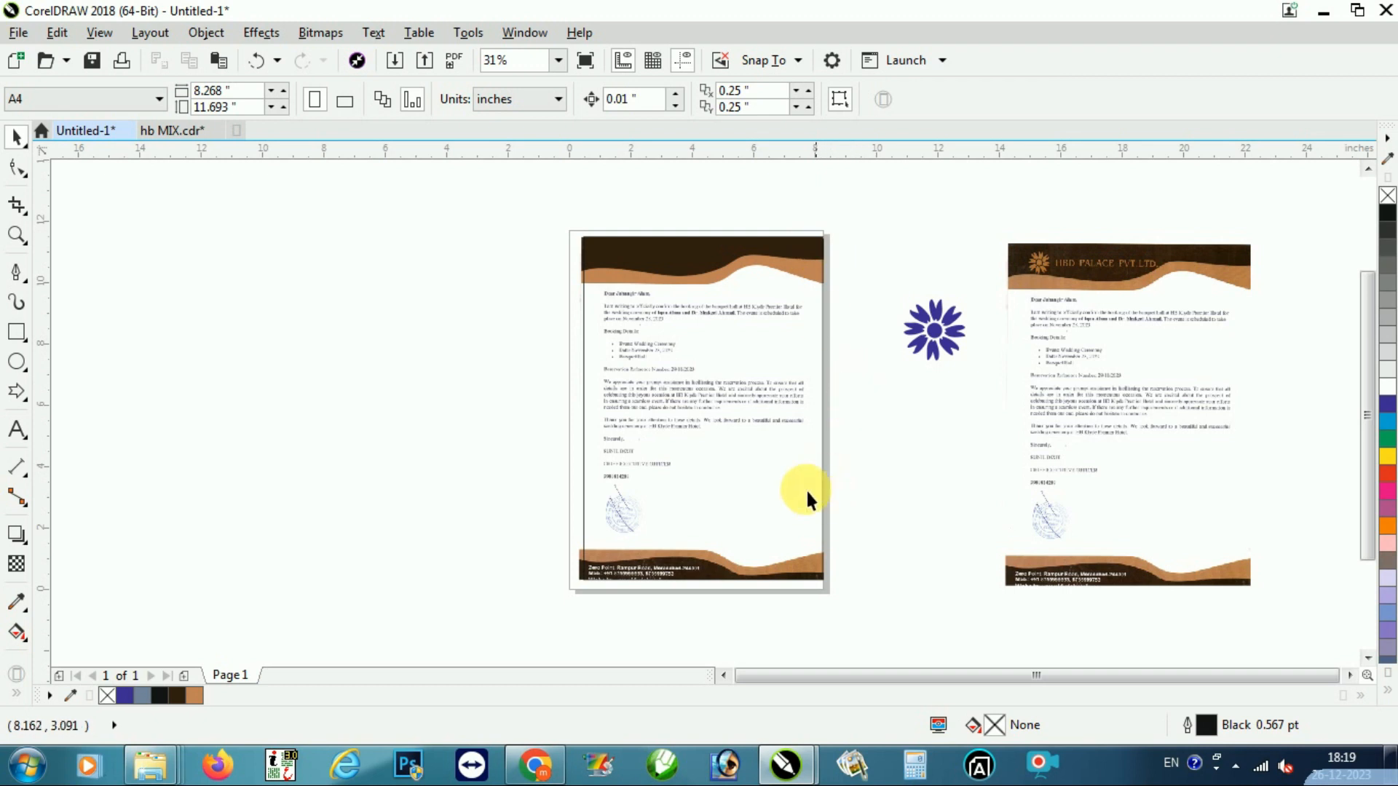
- Delete the scanned letterhead bitmap beneath the vector artwork on the page
{"action": "left_click", "coordinate": [729, 493]}
{"action": "left_click", "coordinate": [482, 436]}
{"action": "scroll", "coordinate": [562, 587], "scroll_direction": "up", "scroll_amount": 3}
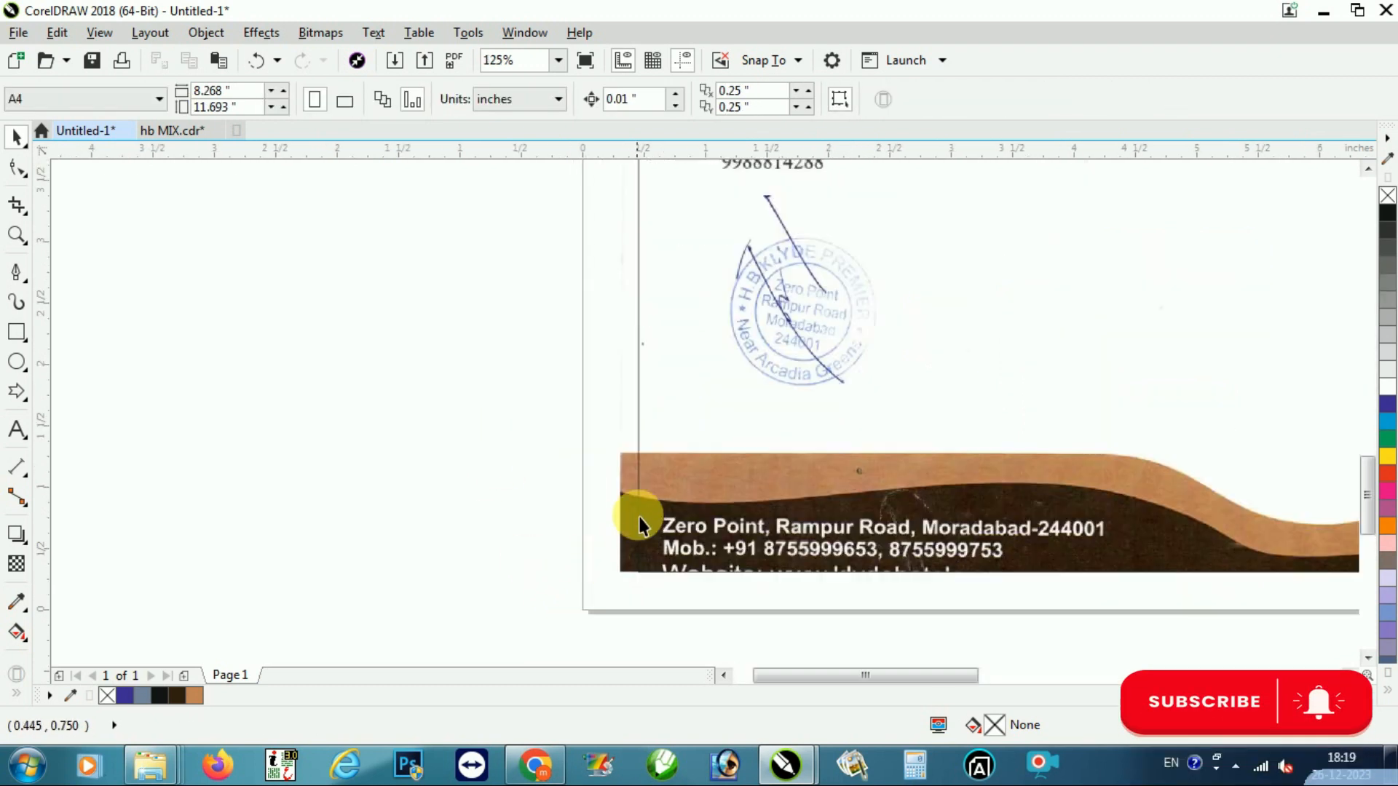
{"action": "left_click", "coordinate": [638, 499]}
{"action": "left_click", "coordinate": [57, 34]}
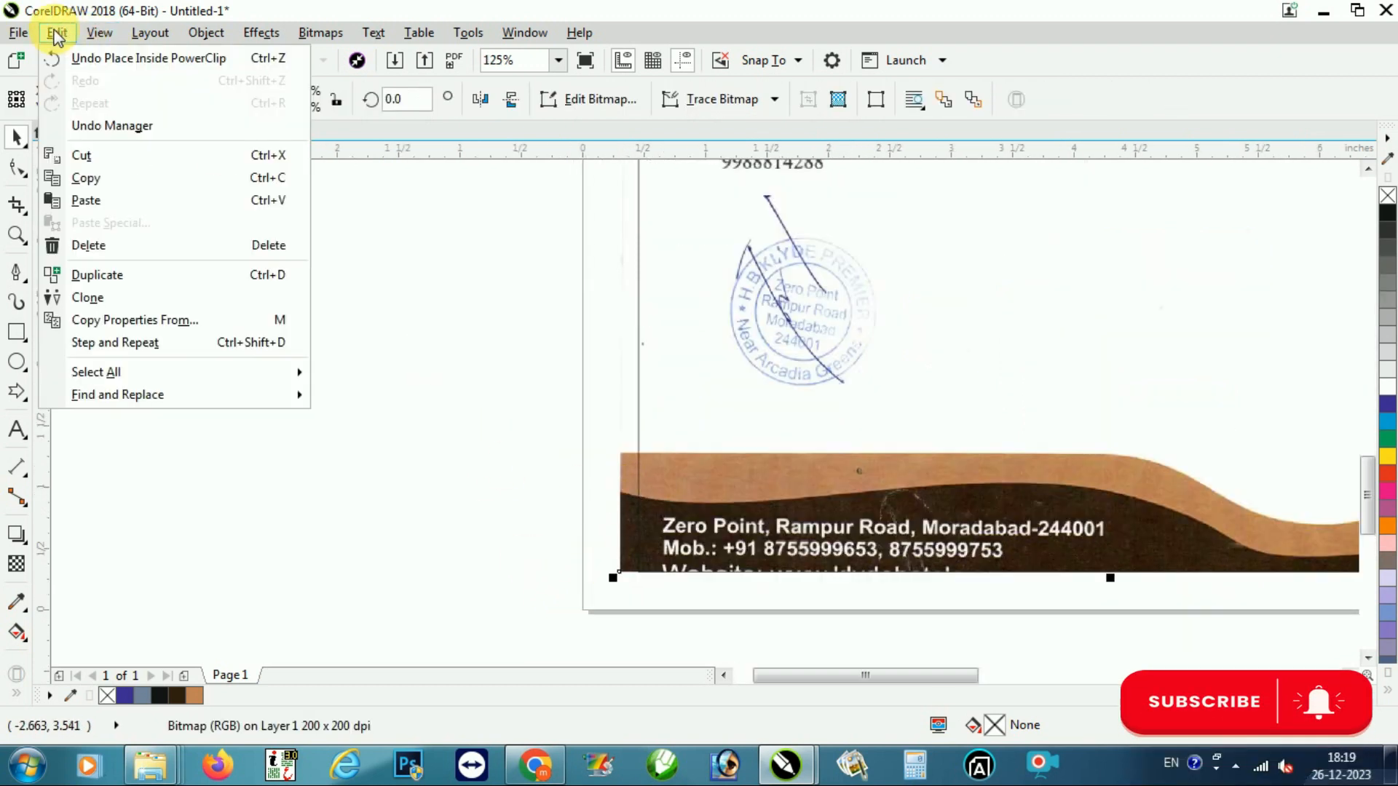
{"action": "left_click", "coordinate": [115, 245]}
{"action": "scroll", "coordinate": [361, 418], "scroll_direction": "down", "scroll_amount": 5}
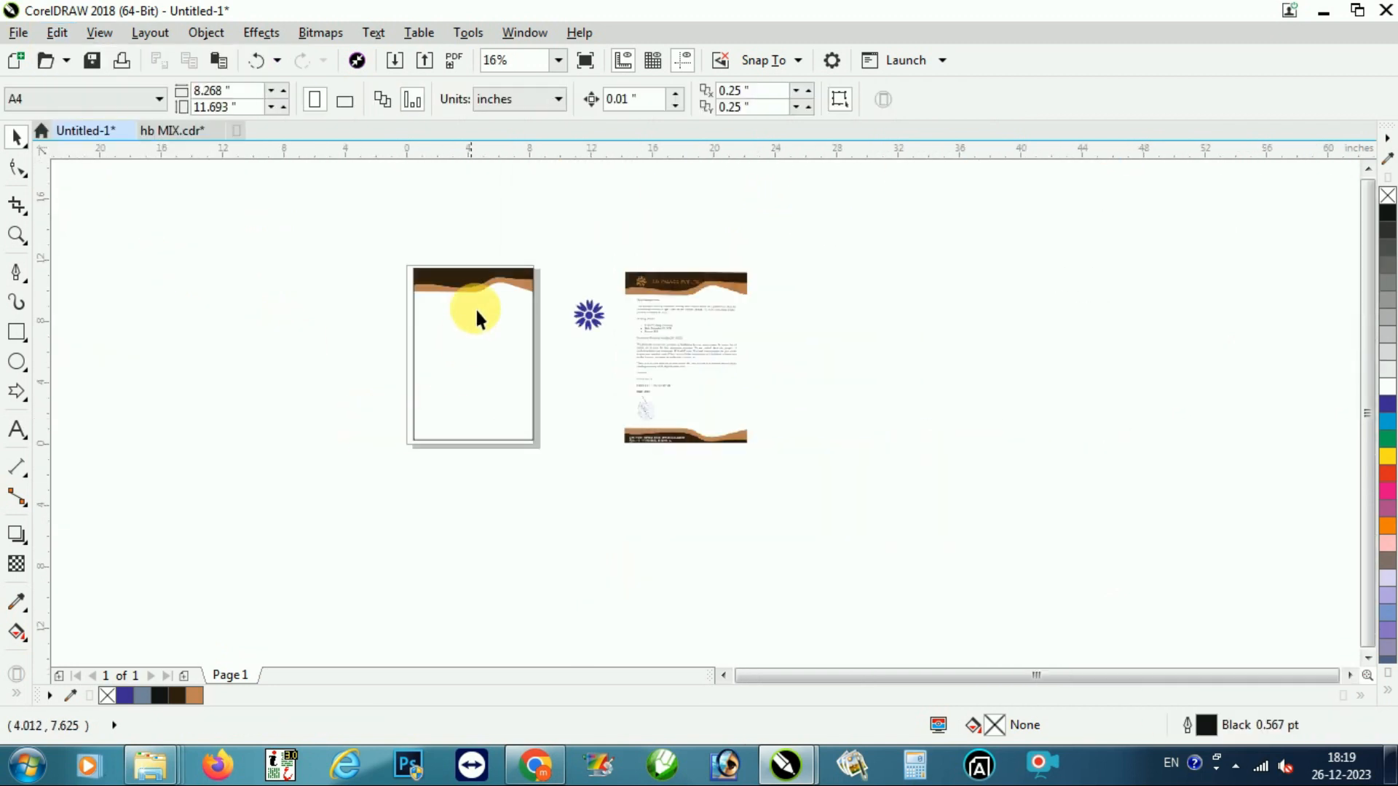
- Edit the PowerClip's contents and make a vertically mirrored copy of the grouped header waves directly below the original
{"action": "scroll", "coordinate": [474, 286], "scroll_direction": "up", "scroll_amount": 2}
{"action": "left_click", "coordinate": [473, 286]}
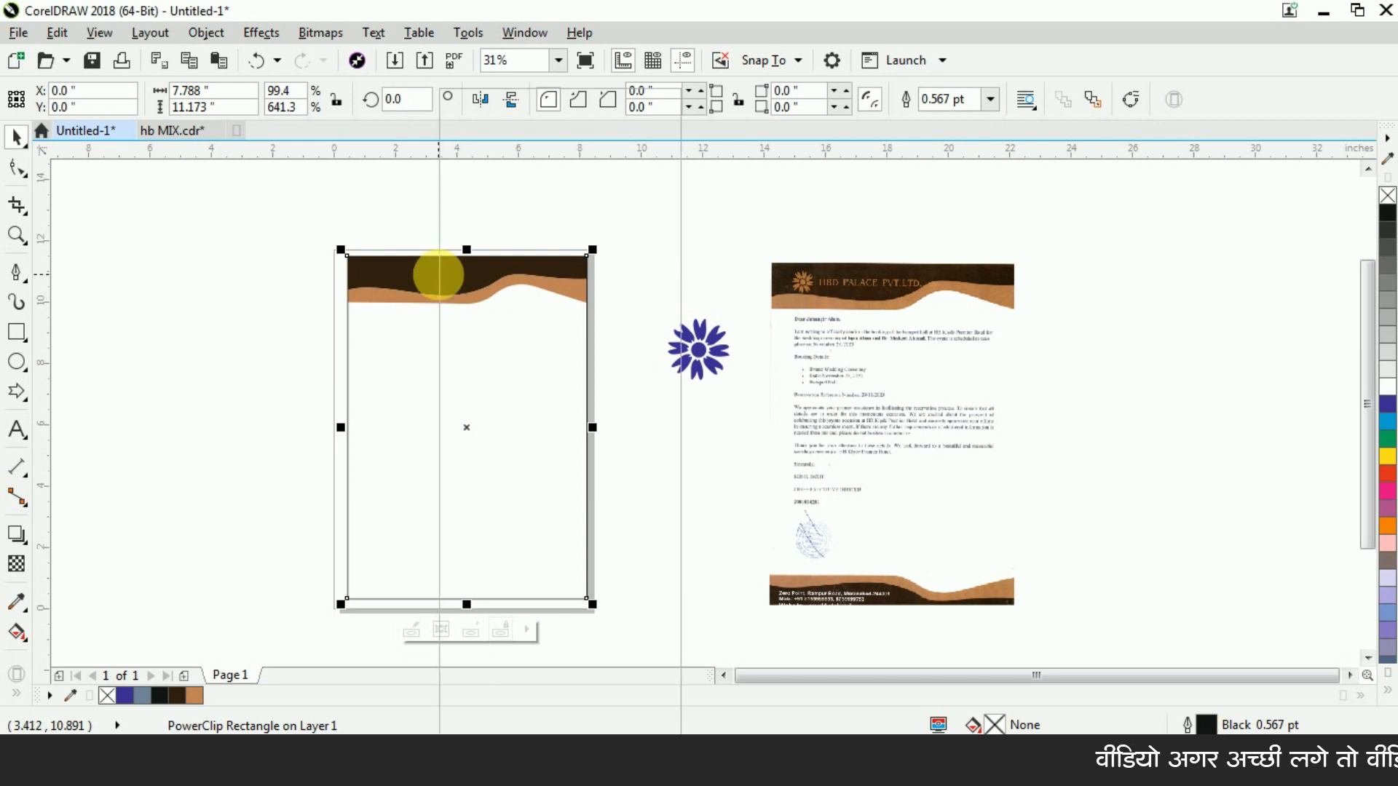
{"action": "right_click", "coordinate": [438, 275]}
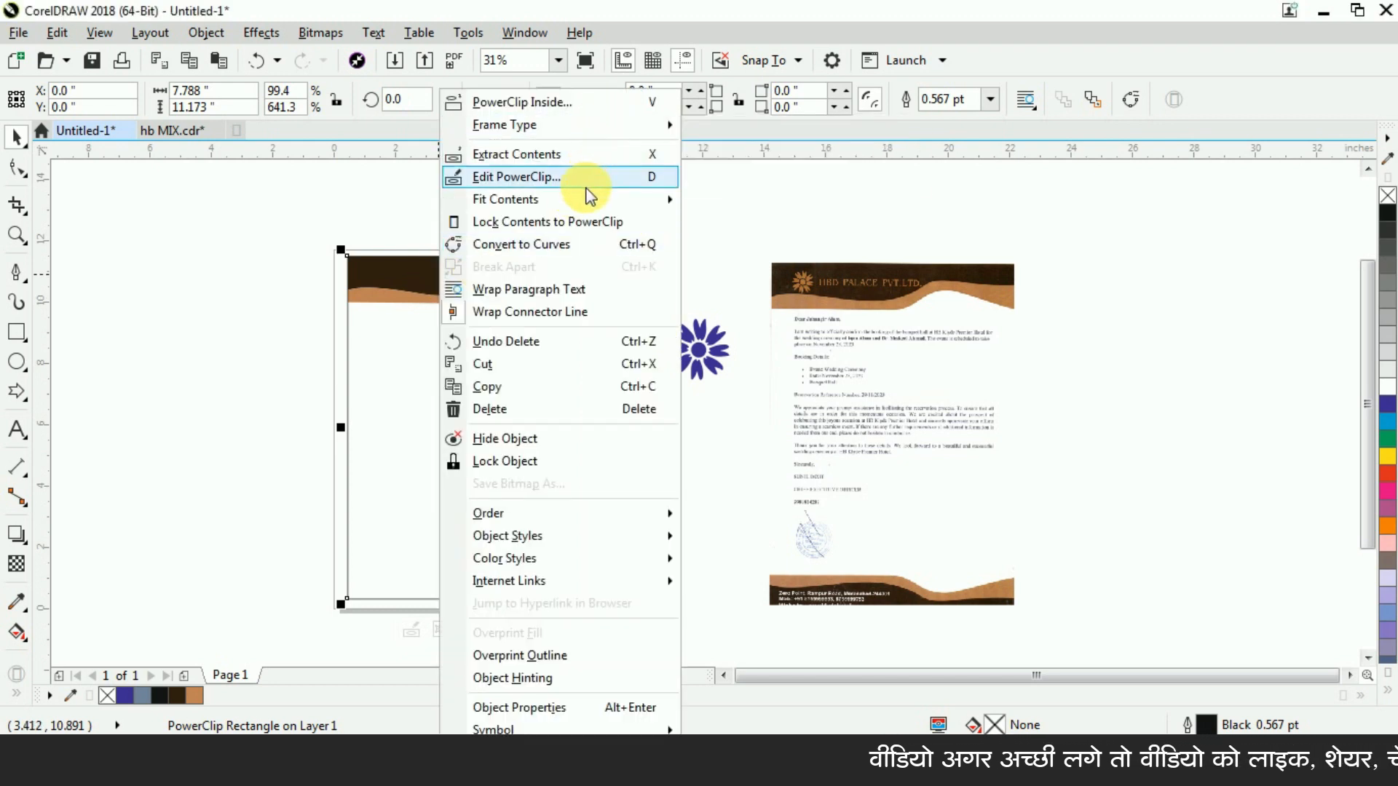
{"action": "left_click", "coordinate": [579, 181]}
{"action": "left_click_drag", "start_coordinate": [277, 235], "coordinate": [610, 326]}
{"action": "scroll", "coordinate": [472, 273], "scroll_direction": "up", "scroll_amount": 2}
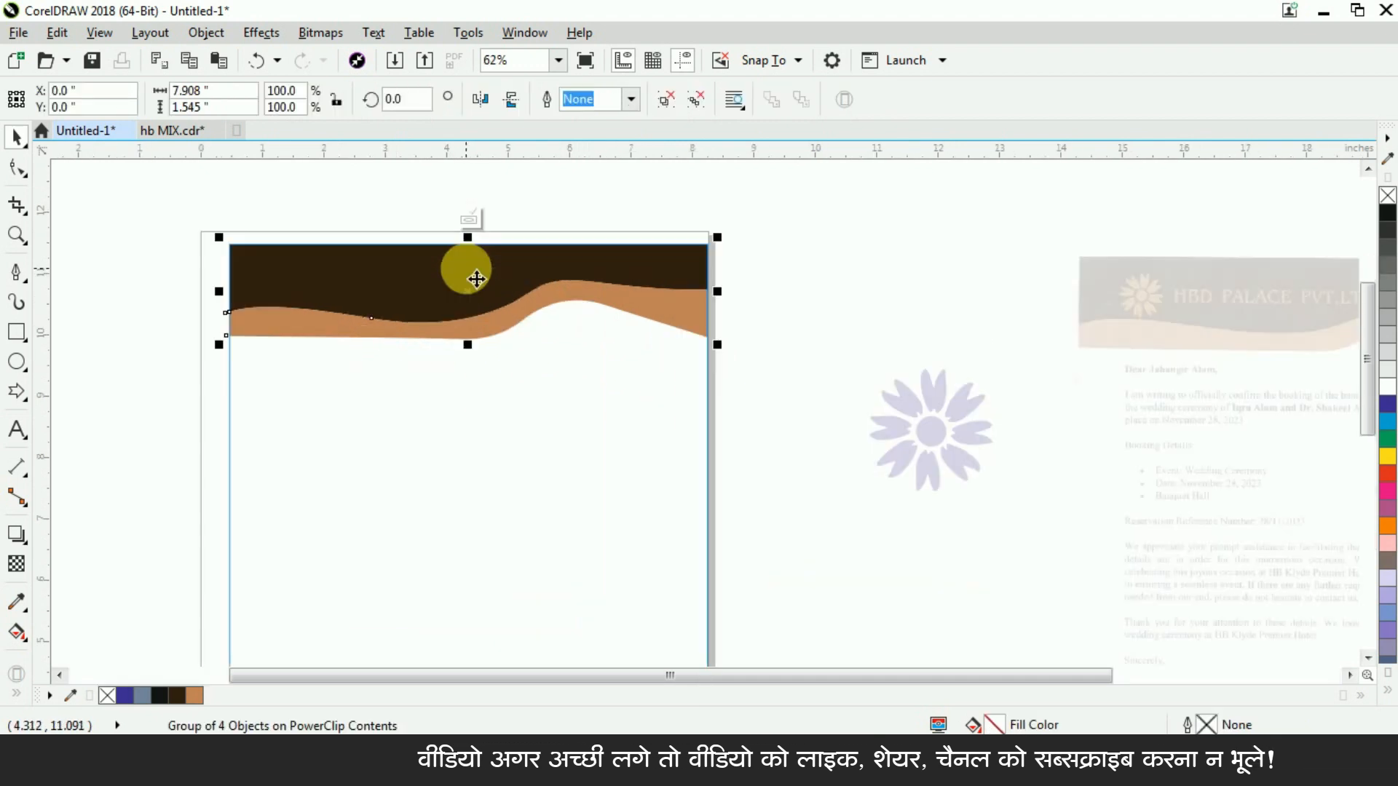
{"action": "left_click_drag", "start_coordinate": [467, 238], "coordinate": [506, 365]}
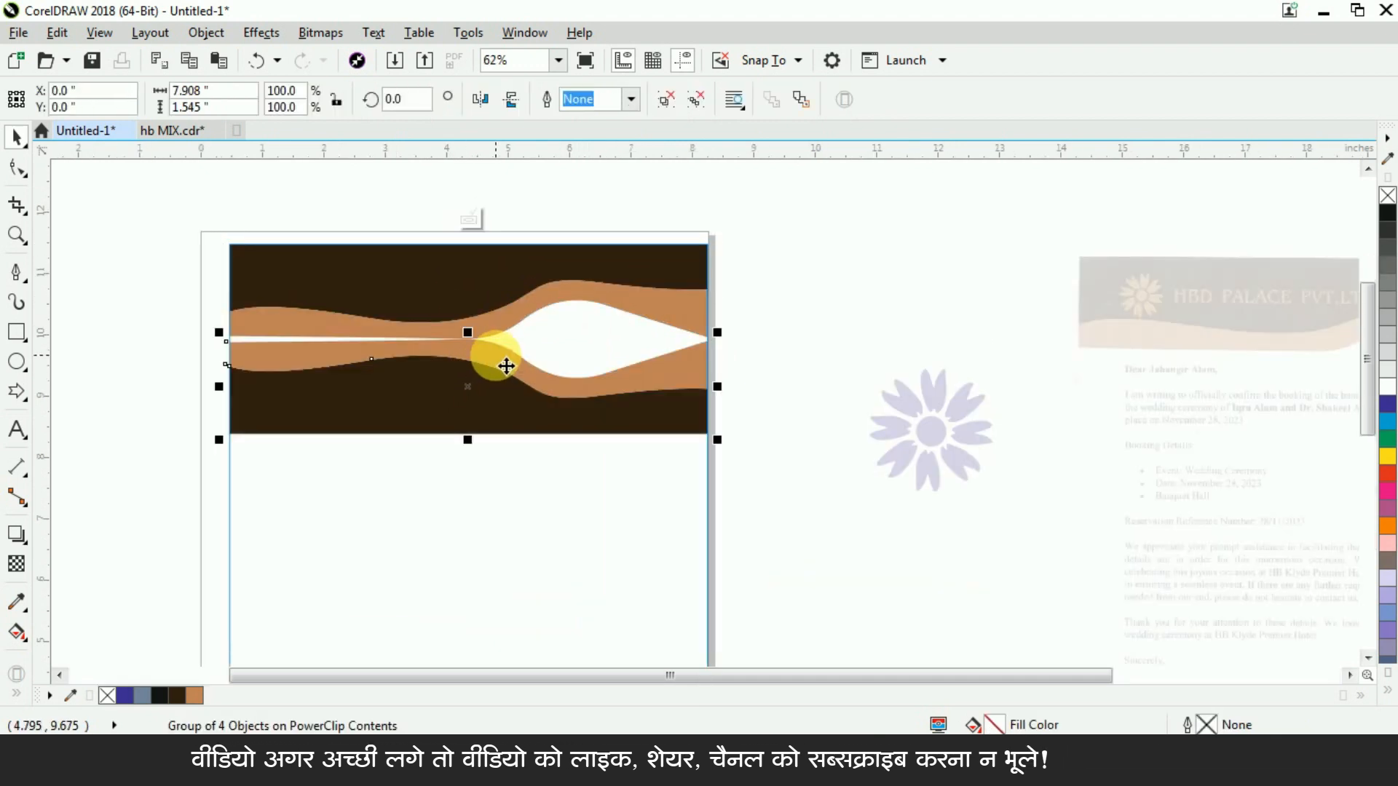
- Try flipping the copied wave group horizontally and vertically to compare its orientations
{"action": "left_click", "coordinate": [478, 99]}
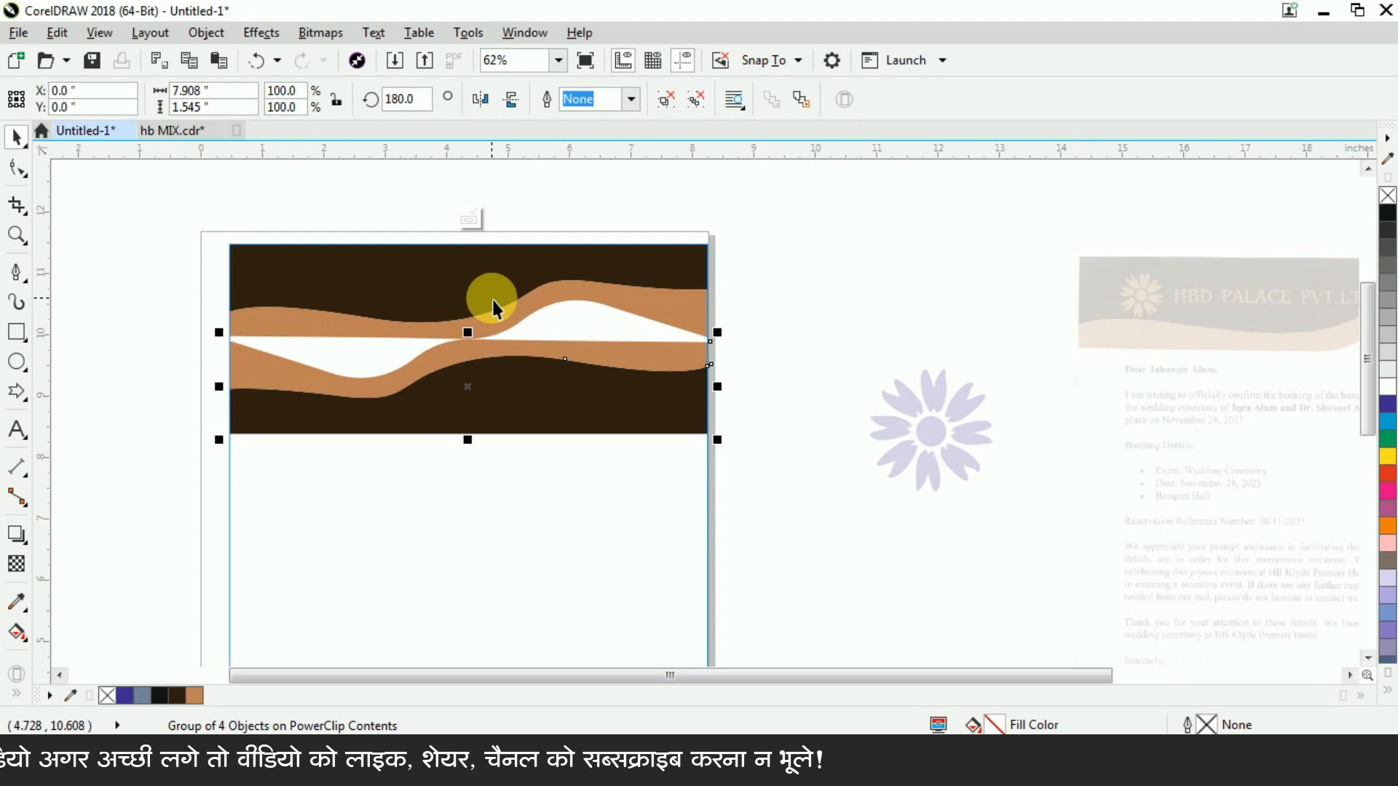
{"action": "scroll", "coordinate": [492, 300], "scroll_direction": "down", "scroll_amount": 2}
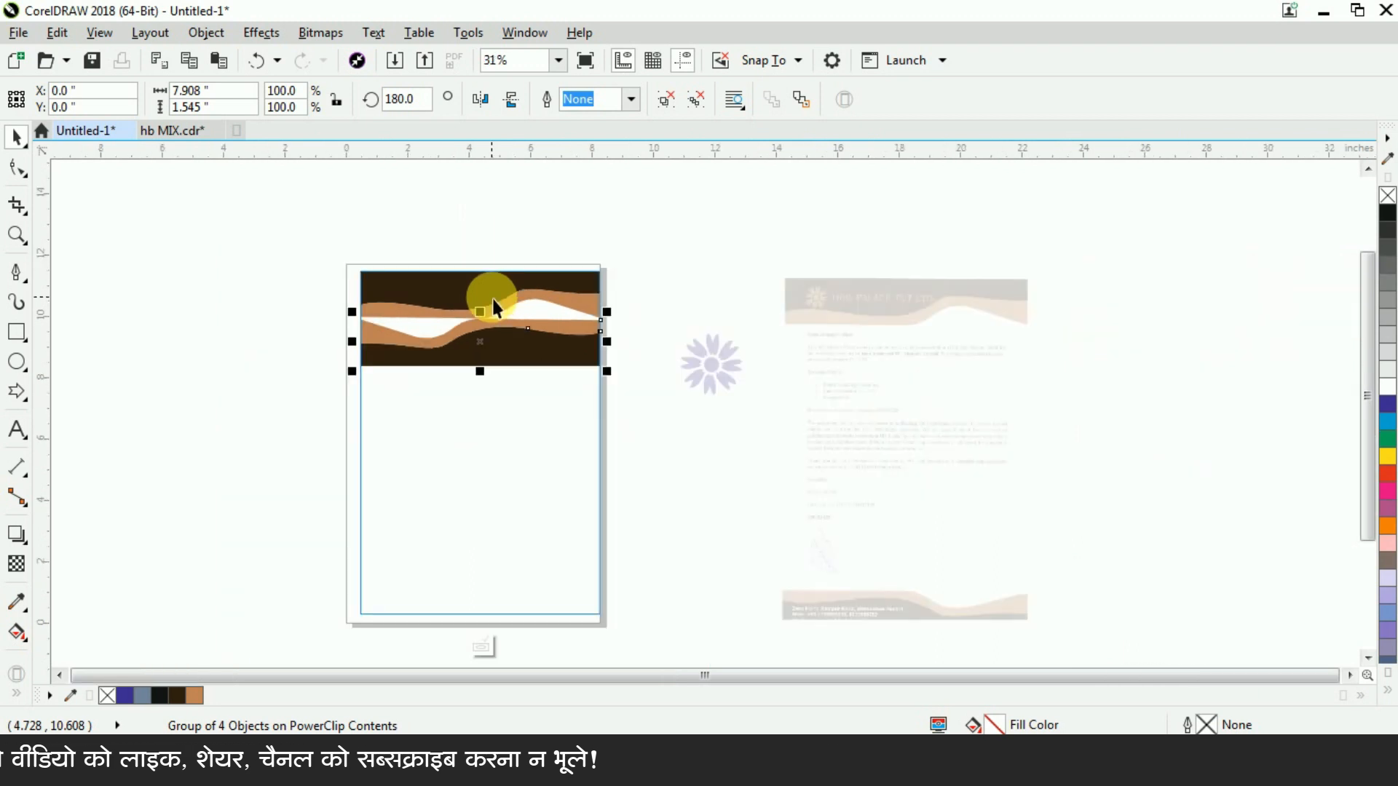
{"action": "left_click", "coordinate": [511, 99]}
{"action": "left_click", "coordinate": [480, 98]}
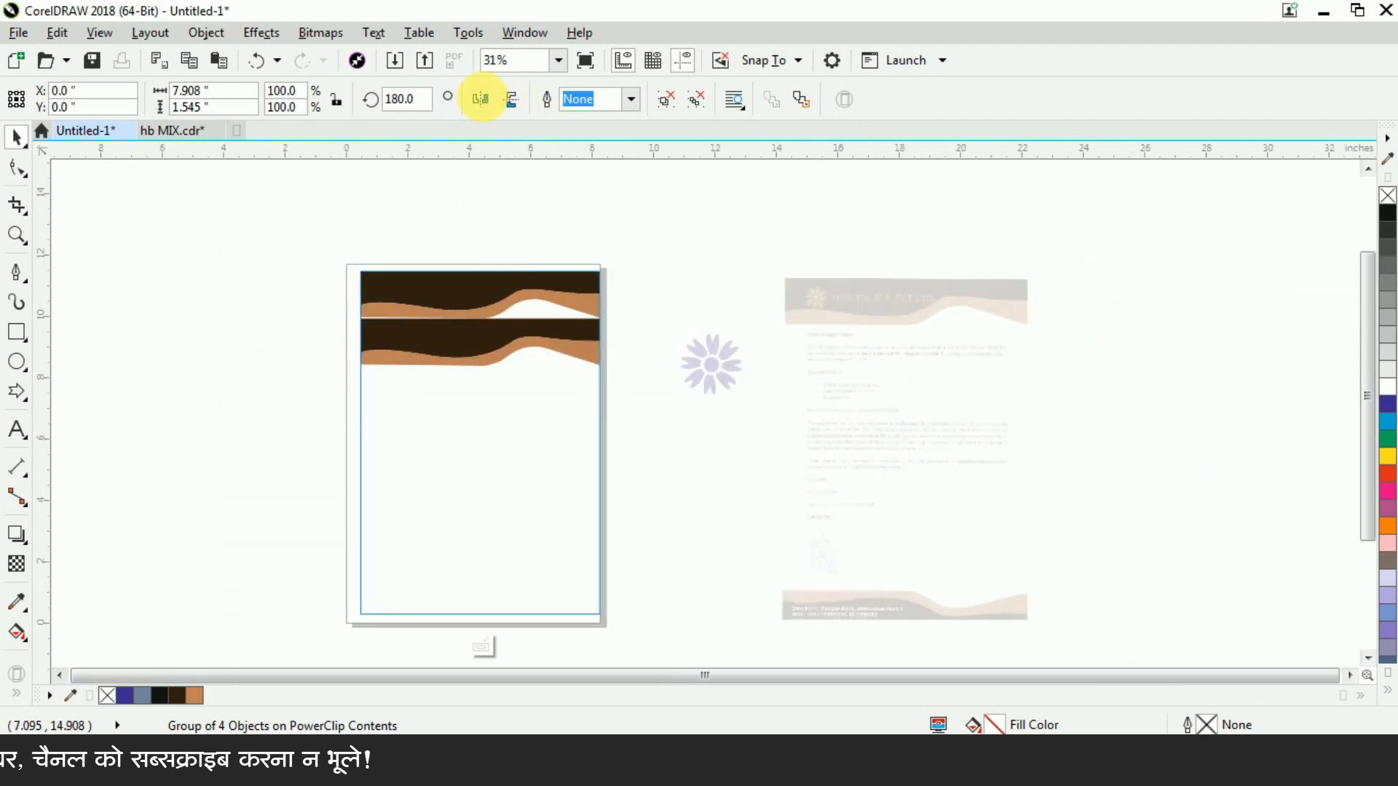
{"action": "left_click", "coordinate": [521, 107]}
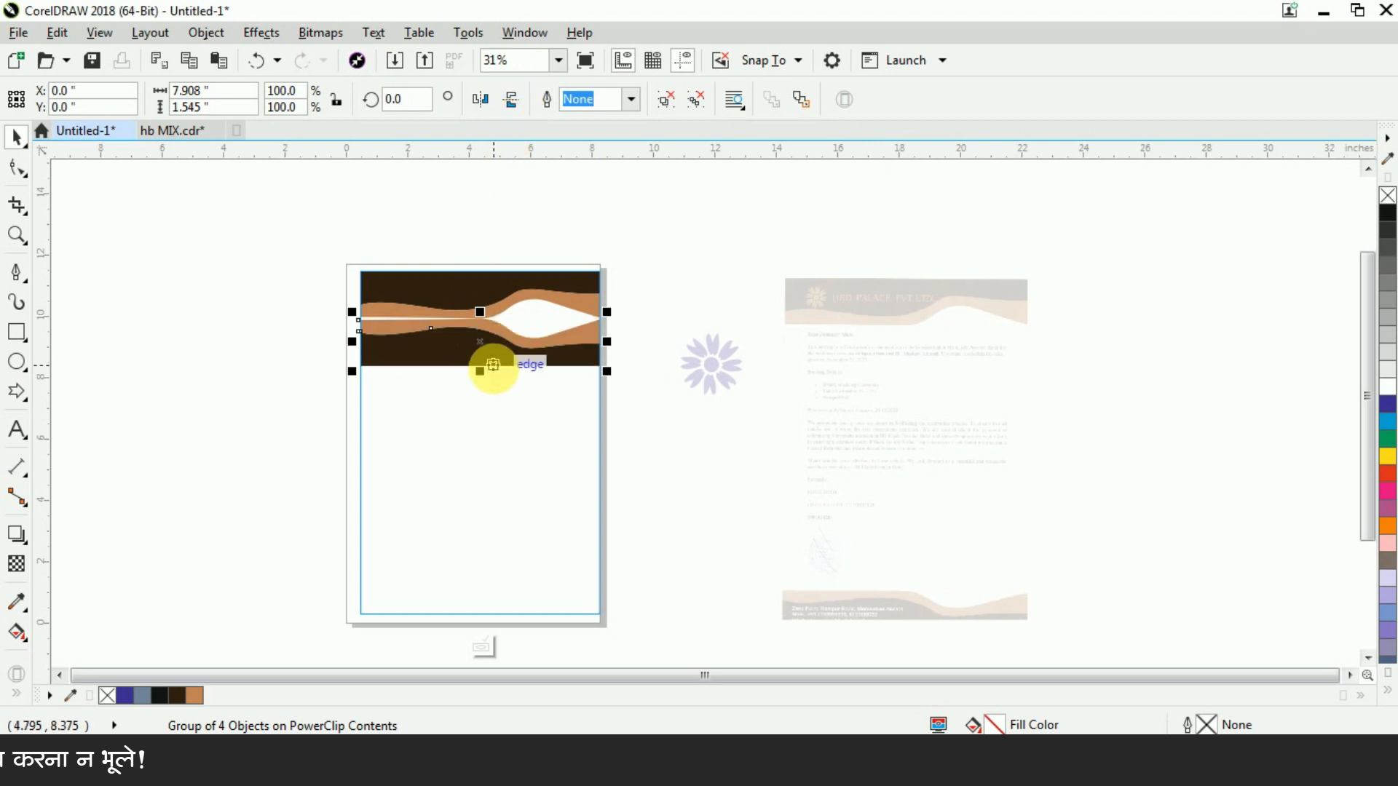
- Move the mirrored wave group to the frame's bottom edge and reduce its height to about 1.074 in as a footer
{"action": "left_click_drag", "start_coordinate": [484, 347], "coordinate": [471, 588]}
{"action": "scroll", "coordinate": [463, 611], "scroll_direction": "up", "scroll_amount": 2}
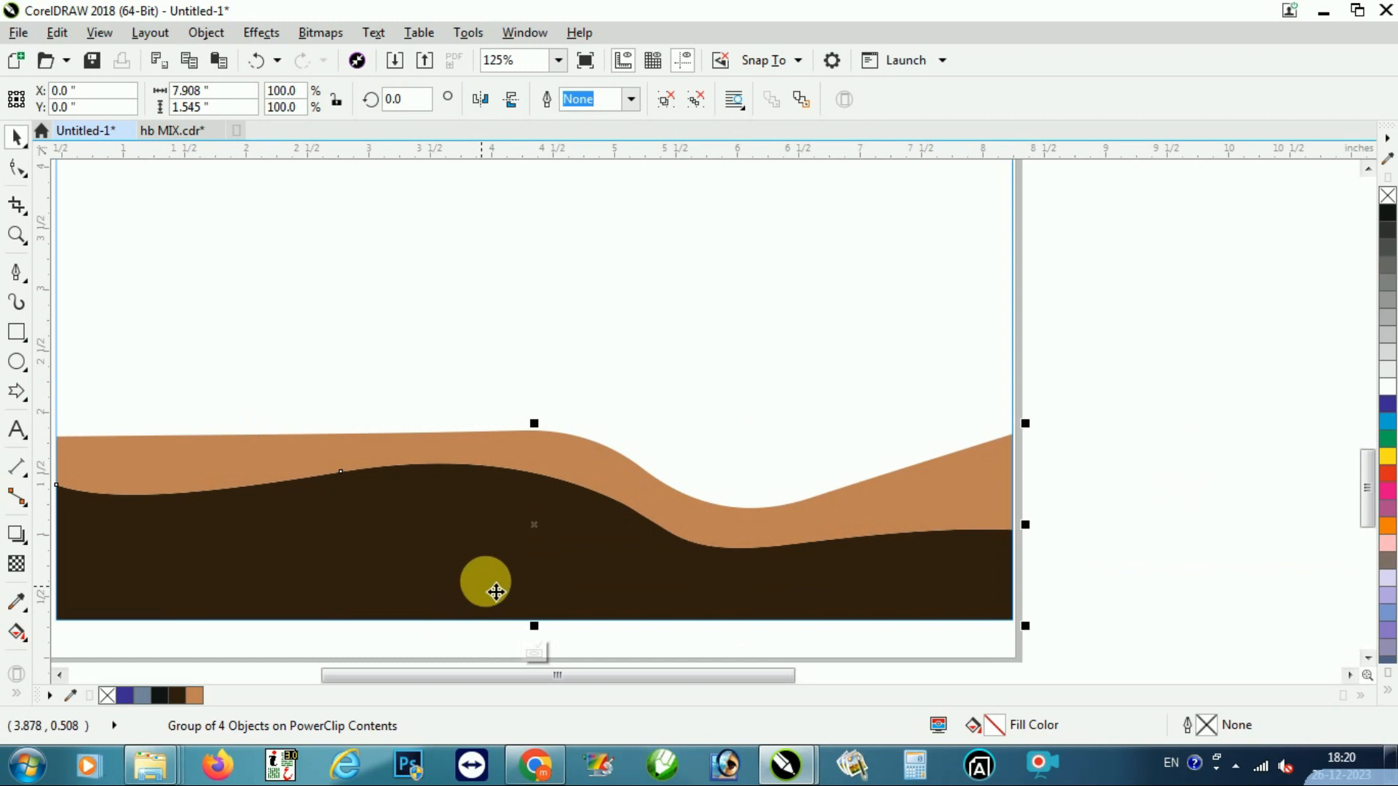
{"action": "left_click_drag", "start_coordinate": [540, 430], "coordinate": [537, 506]}
{"action": "scroll", "coordinate": [538, 502], "scroll_direction": "down", "scroll_amount": 2}
{"action": "scroll", "coordinate": [486, 473], "scroll_direction": "up", "scroll_amount": 1}
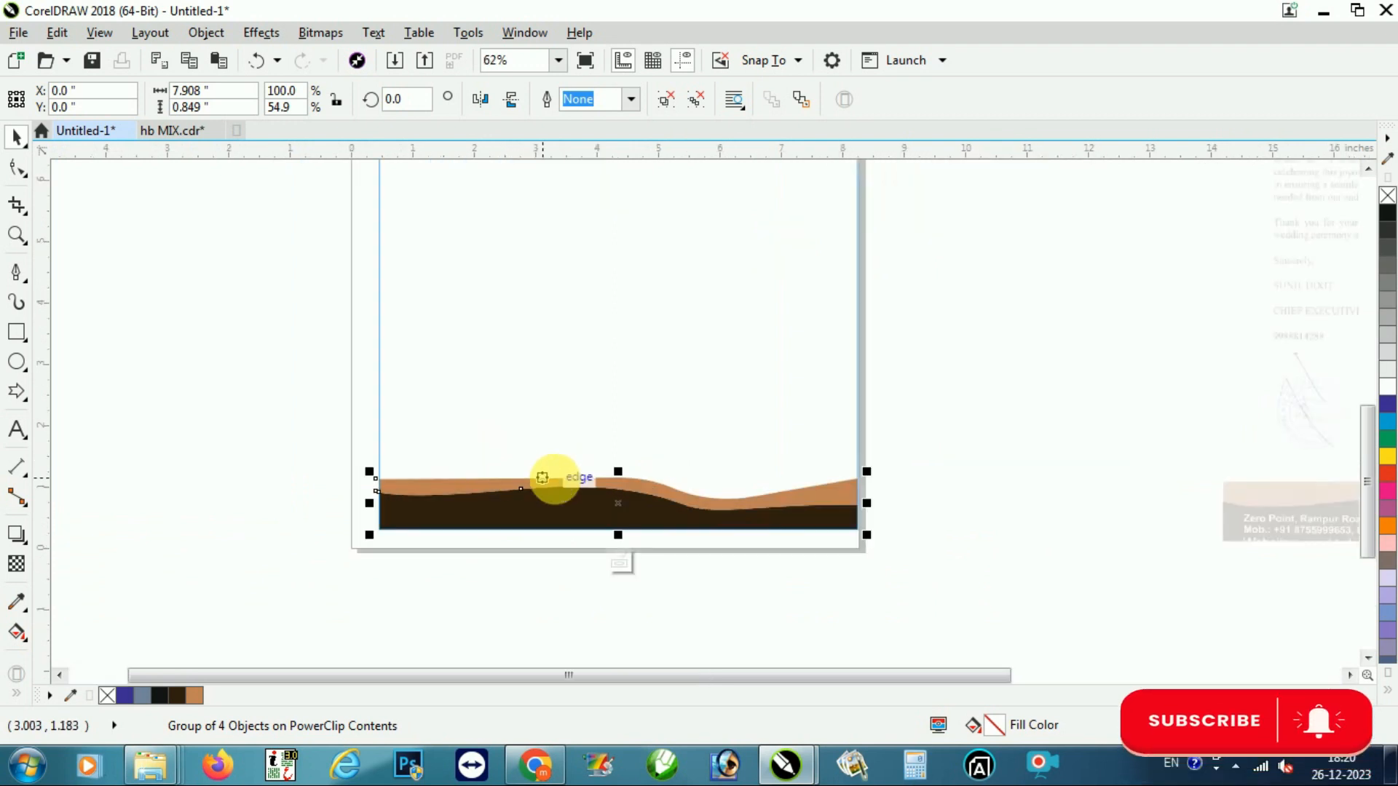
{"action": "left_click_drag", "start_coordinate": [621, 479], "coordinate": [639, 466]}
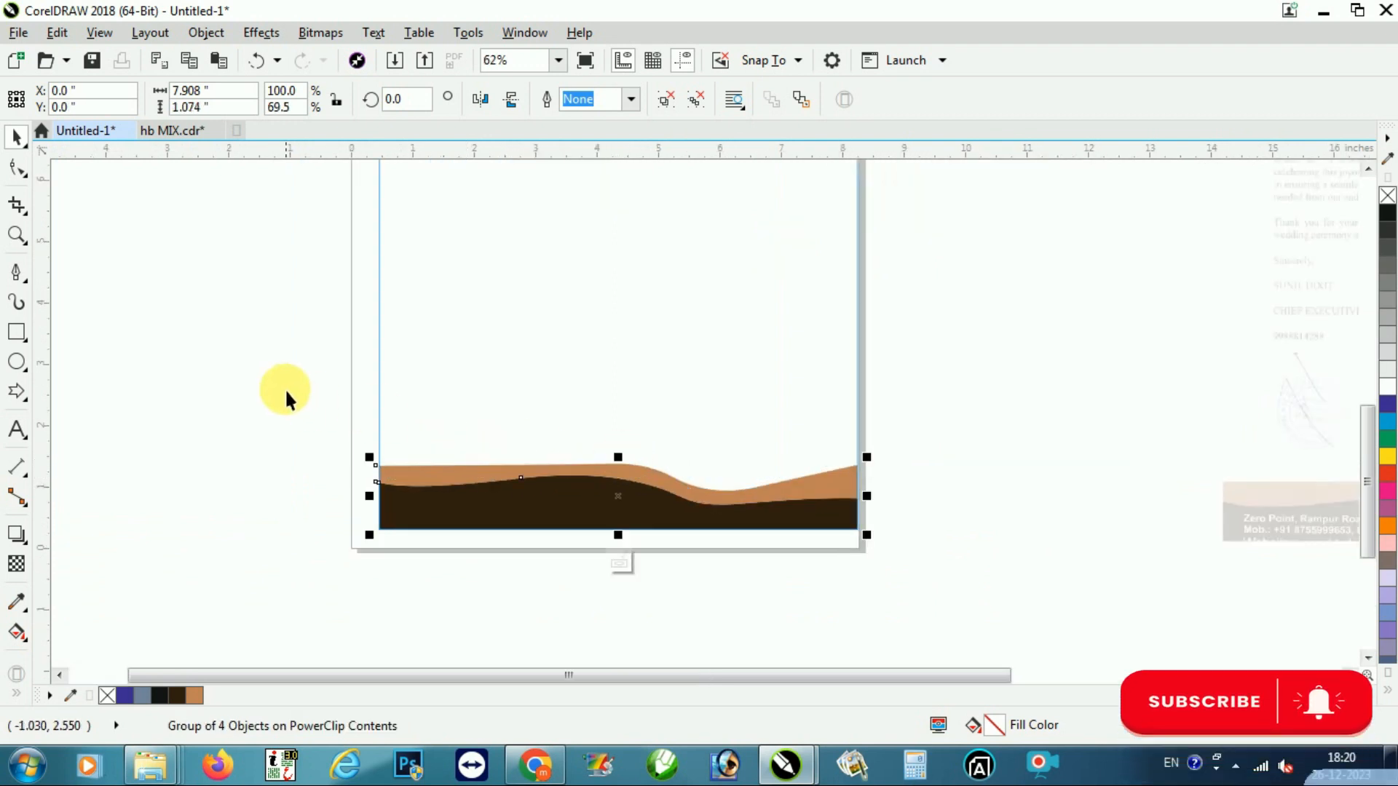
- Finish editing the PowerClip that contains the header and footer waves
{"action": "right_click", "coordinate": [249, 248]}
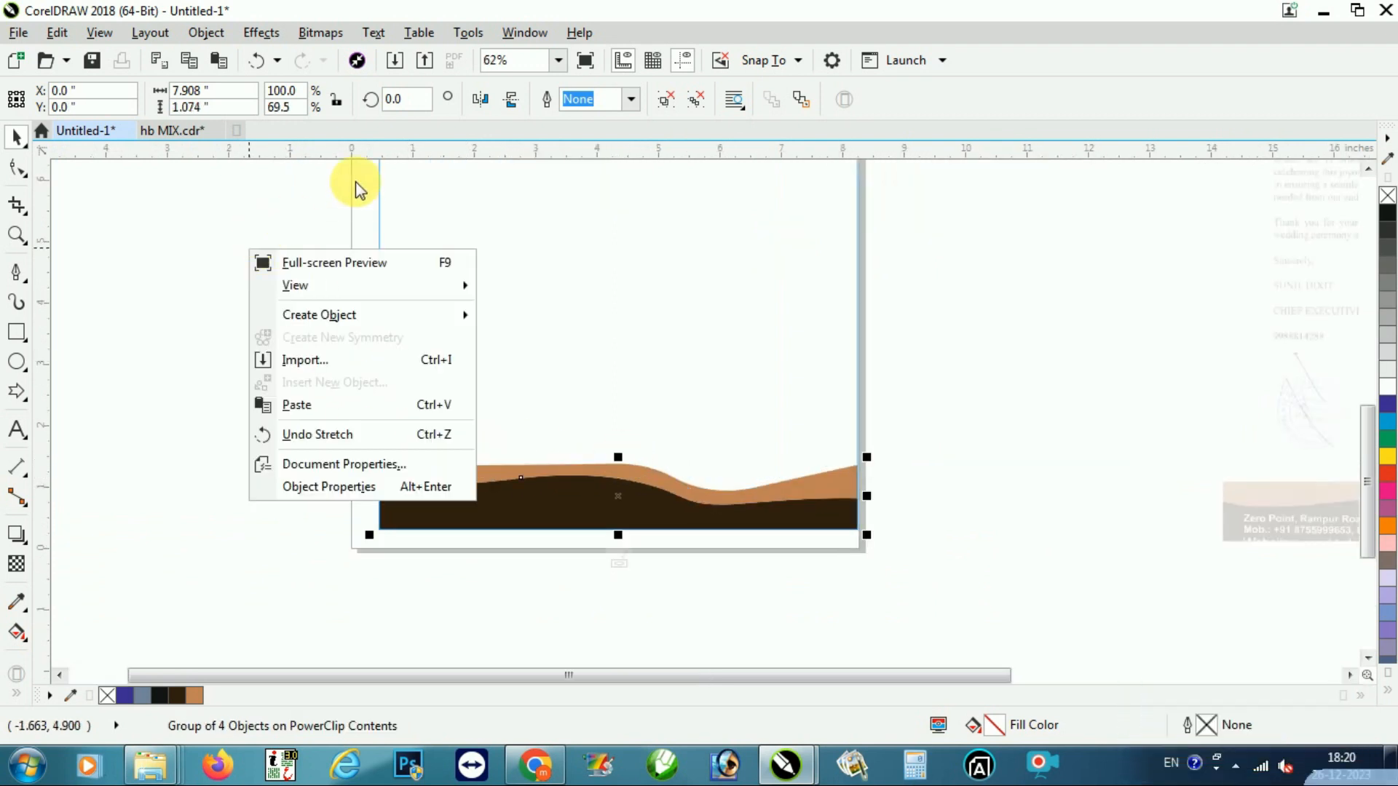
{"action": "left_click", "coordinate": [411, 196]}
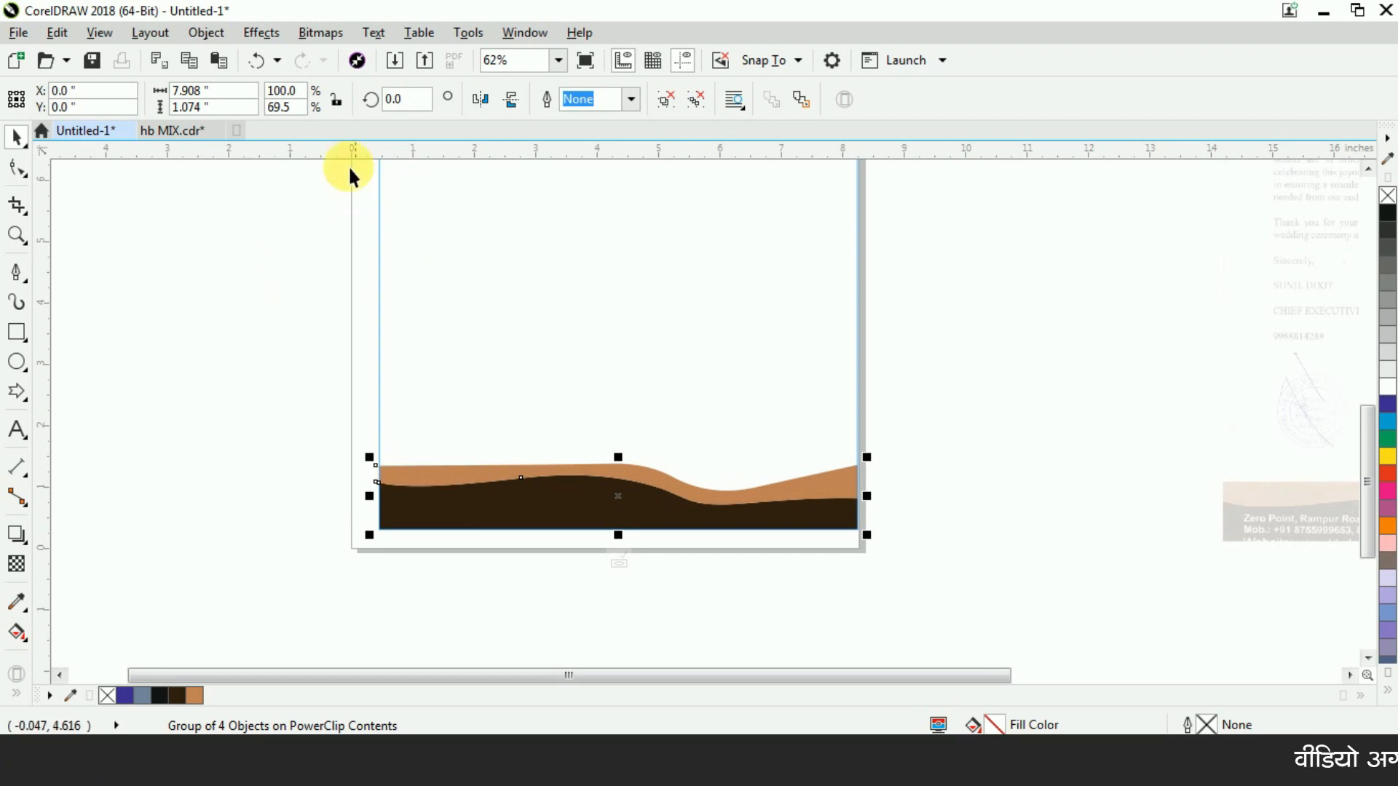
{"action": "left_click", "coordinate": [204, 32]}
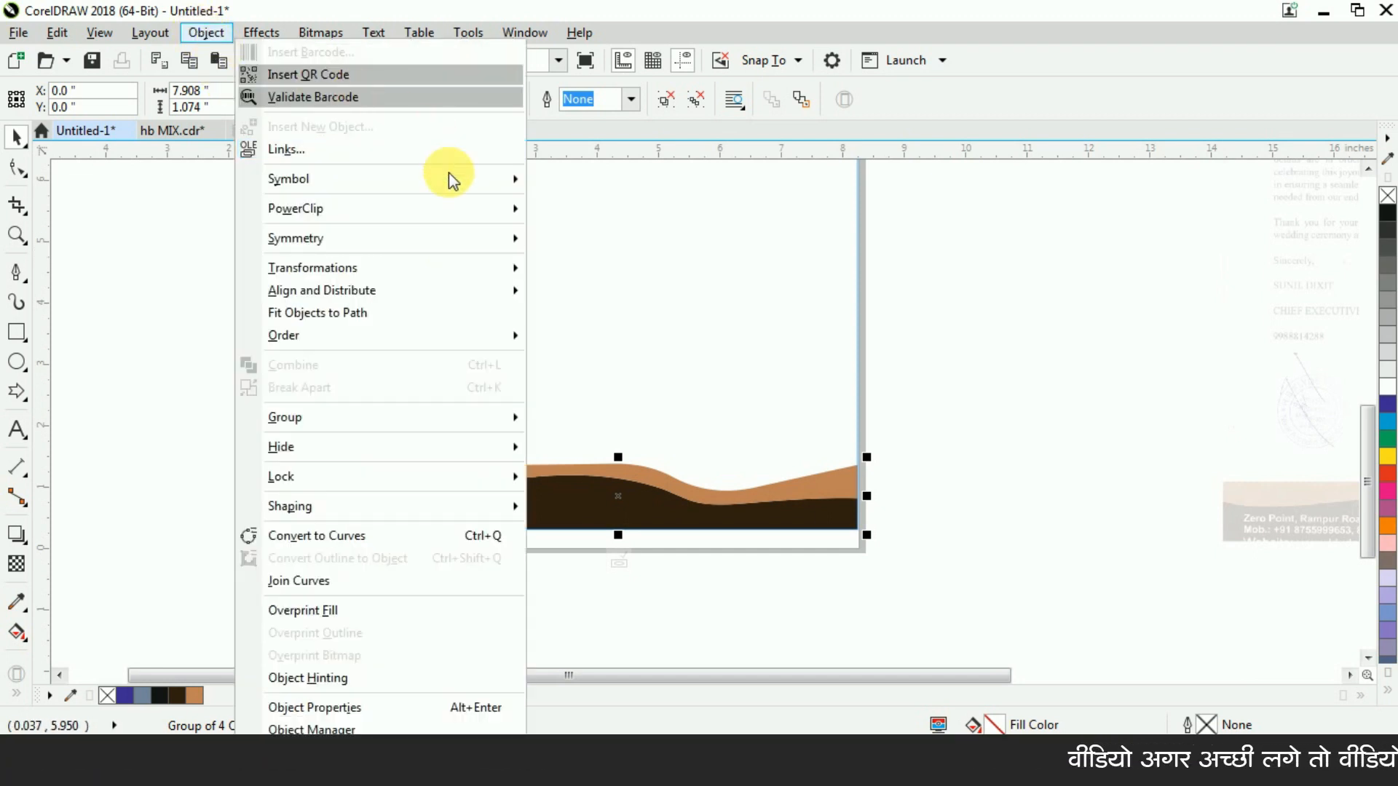
{"action": "mouse_move", "coordinate": [459, 210]}
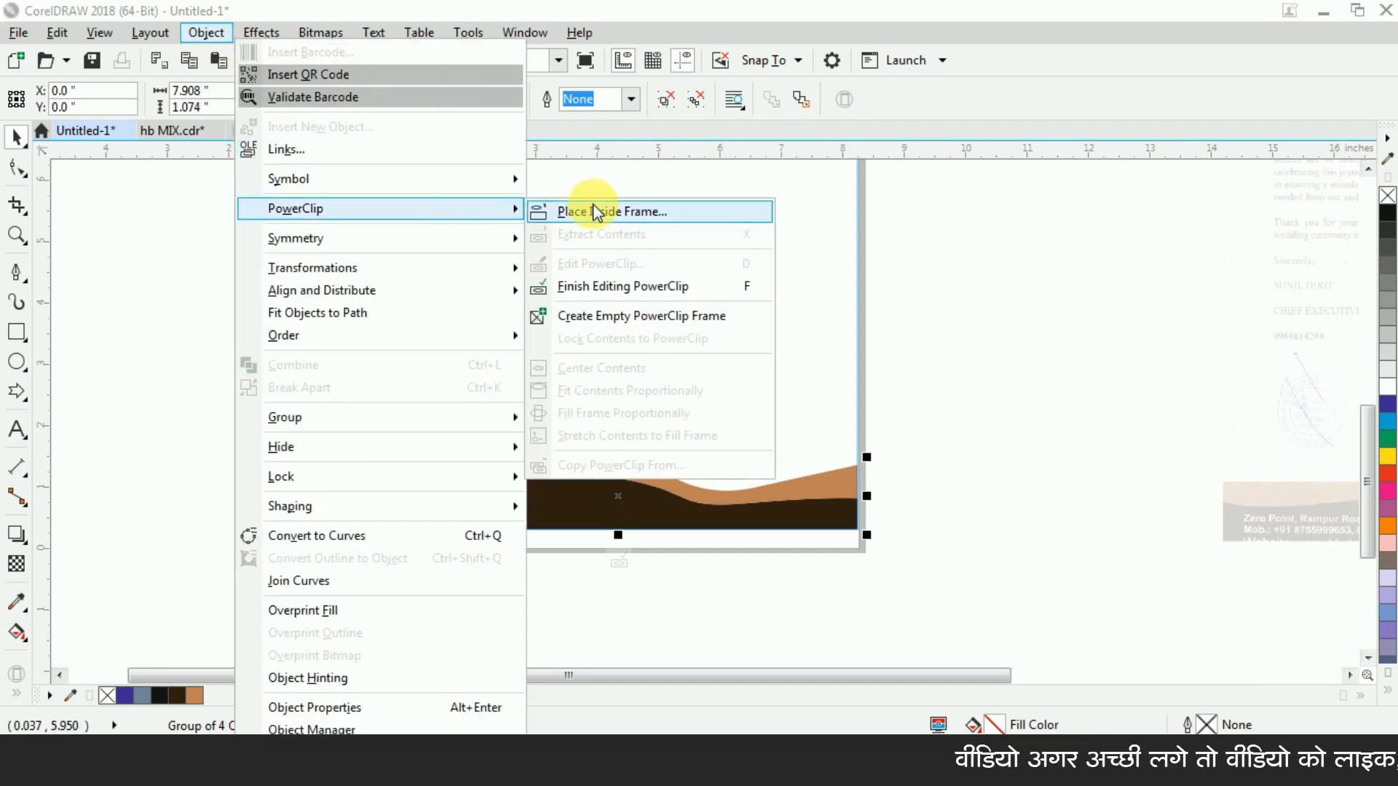
{"action": "left_click", "coordinate": [674, 288]}
{"action": "left_click", "coordinate": [281, 359]}
{"action": "scroll", "coordinate": [437, 408], "scroll_direction": "down", "scroll_amount": 5}
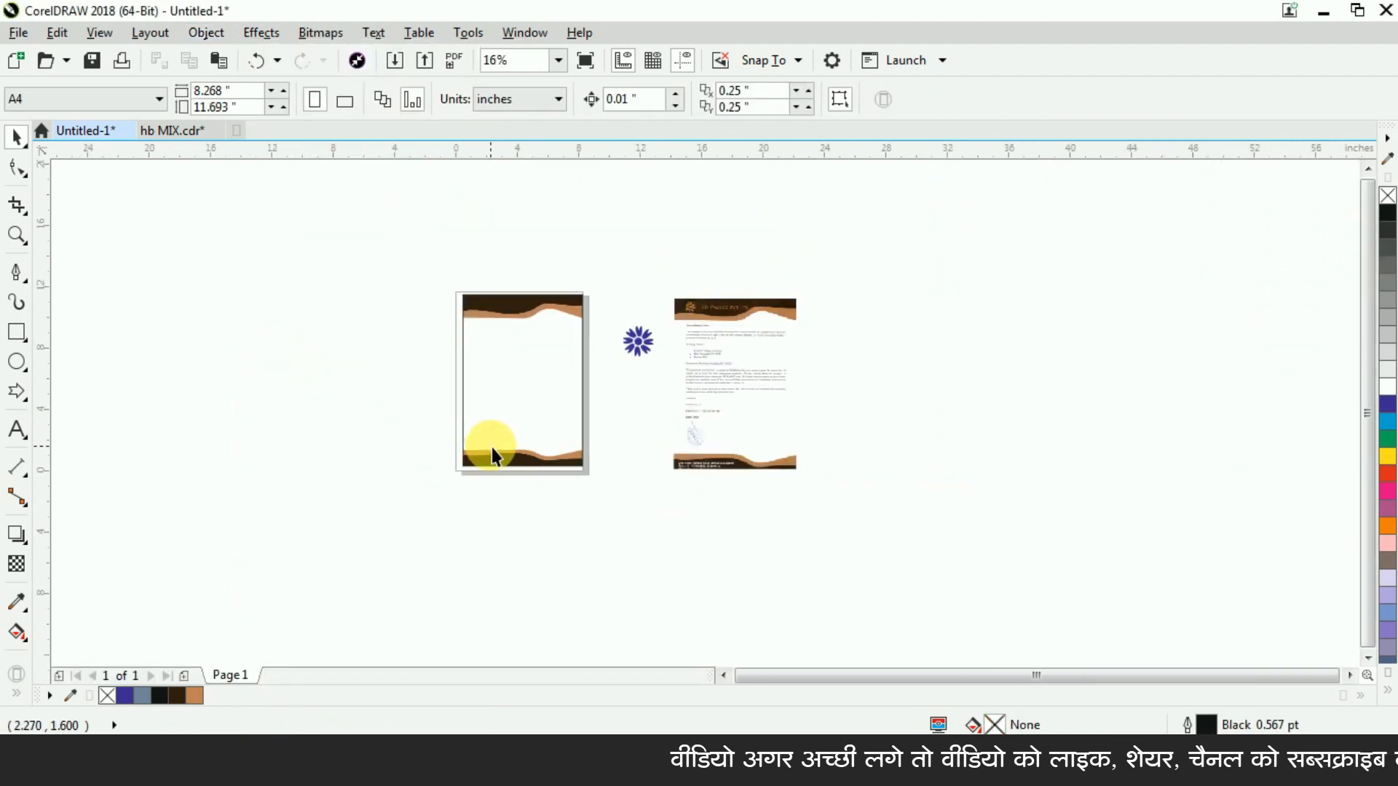
- Centre the PowerClip frame with the header and footer waves on the page
{"action": "left_click", "coordinate": [508, 342]}
{"action": "scroll", "coordinate": [509, 342], "scroll_direction": "up", "scroll_amount": 2}
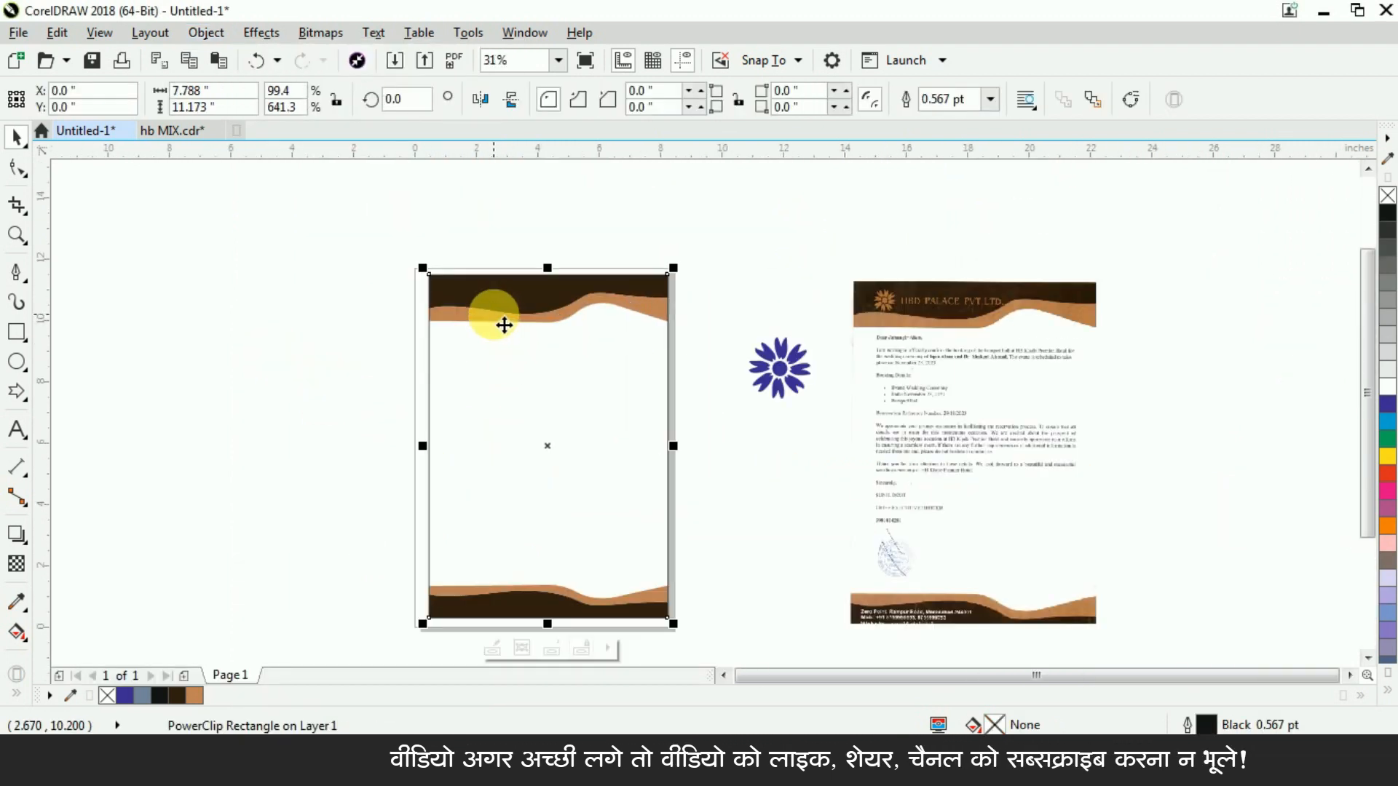
{"action": "key", "text": "p"}
{"action": "left_click", "coordinate": [337, 308]}
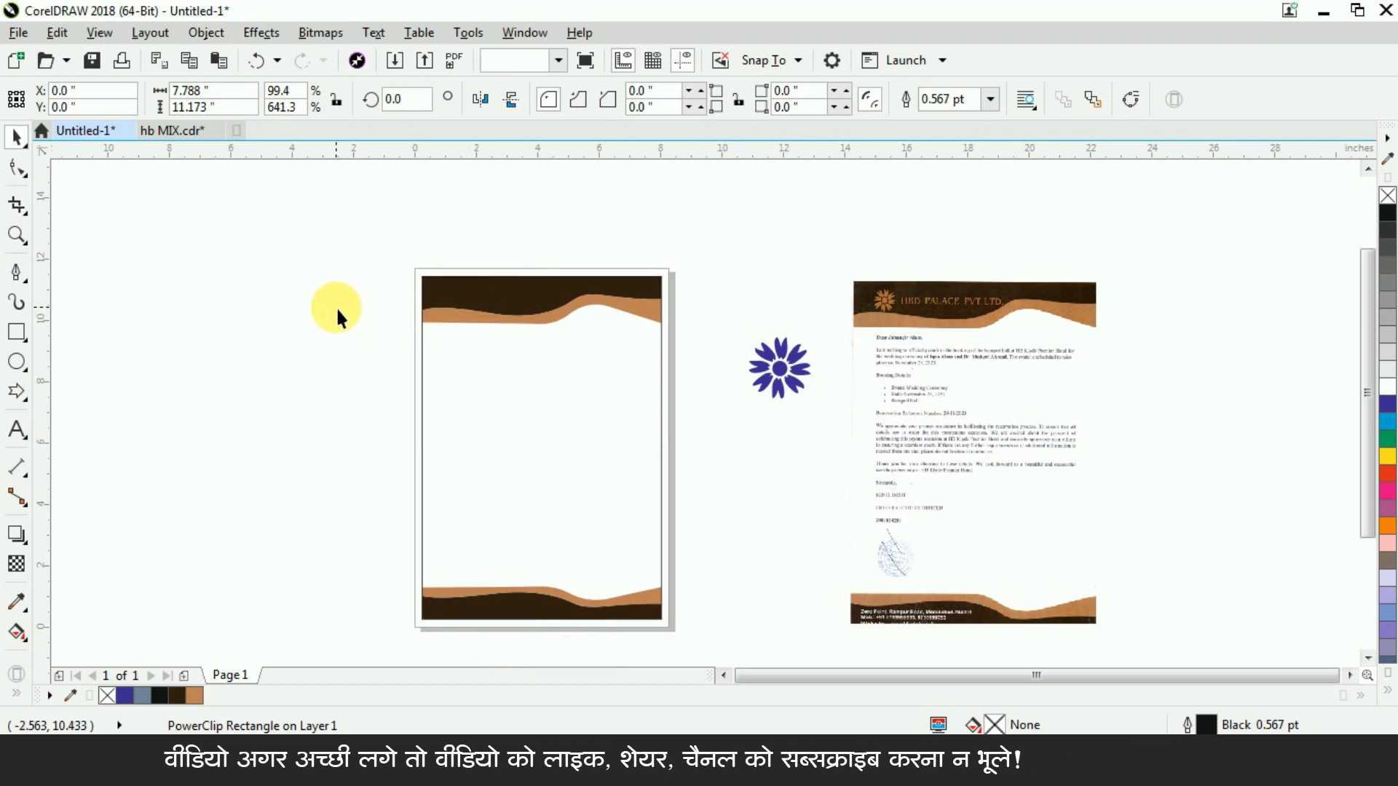
- Move the blue flower emblem onto the start of the brown header band and fill it with white
{"action": "left_click_drag", "start_coordinate": [685, 289], "coordinate": [837, 437]}
{"action": "left_click_drag", "start_coordinate": [799, 373], "coordinate": [476, 297]}
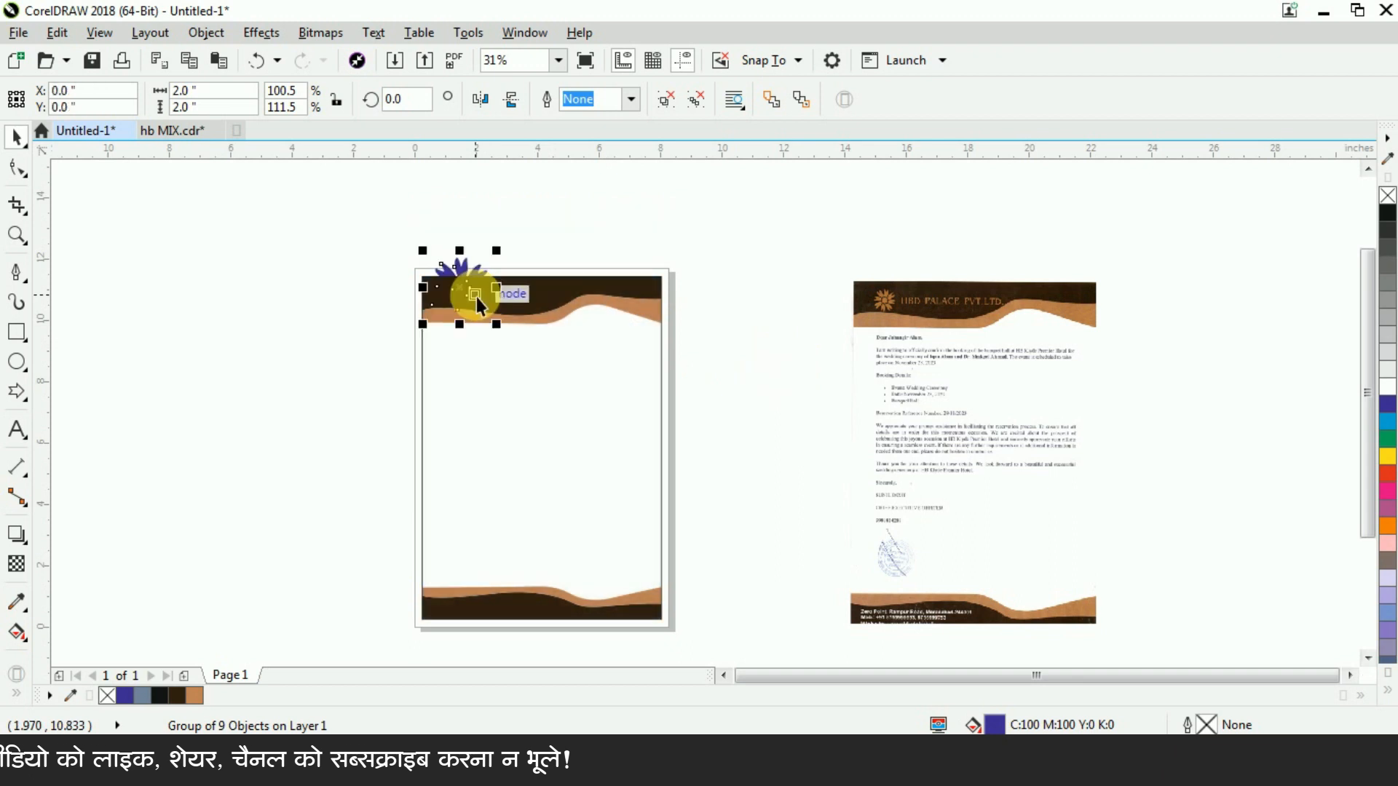
{"action": "scroll", "coordinate": [437, 267], "scroll_direction": "up", "scroll_amount": 5}
{"action": "left_click", "coordinate": [1387, 396]}
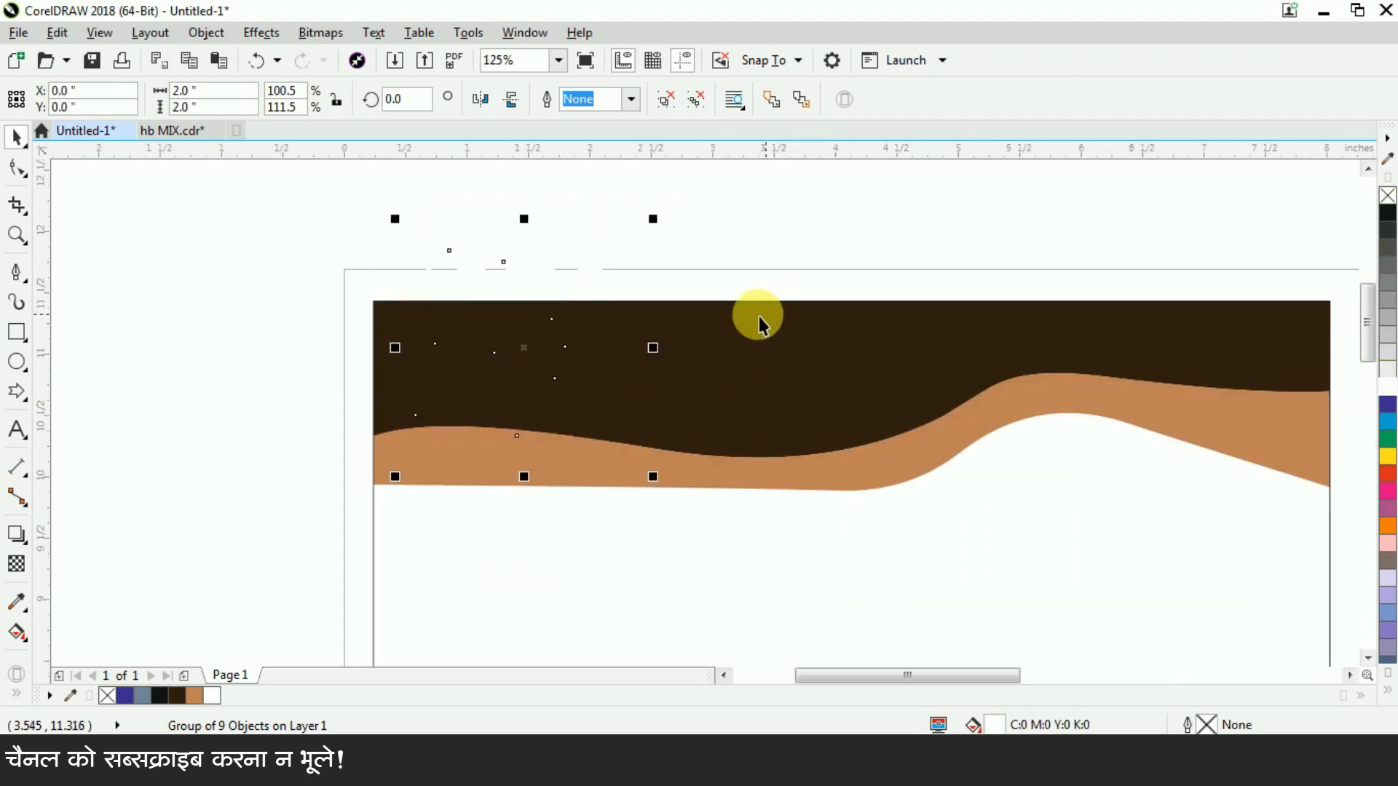
- Bring the flower emblem to the front of the layer and shrink it to about 0.709 in within the brown header
{"action": "left_click", "coordinate": [211, 34]}
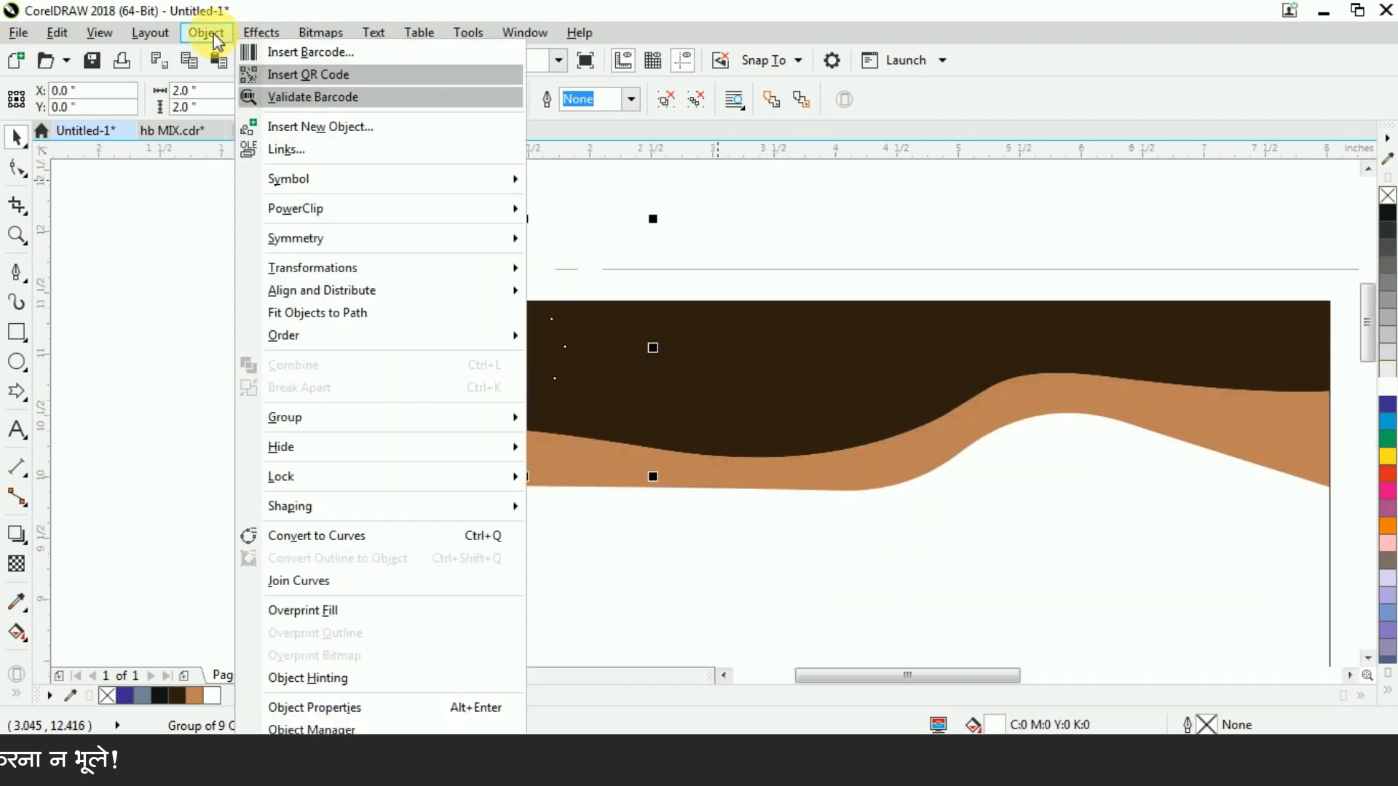
{"action": "mouse_move", "coordinate": [419, 337]}
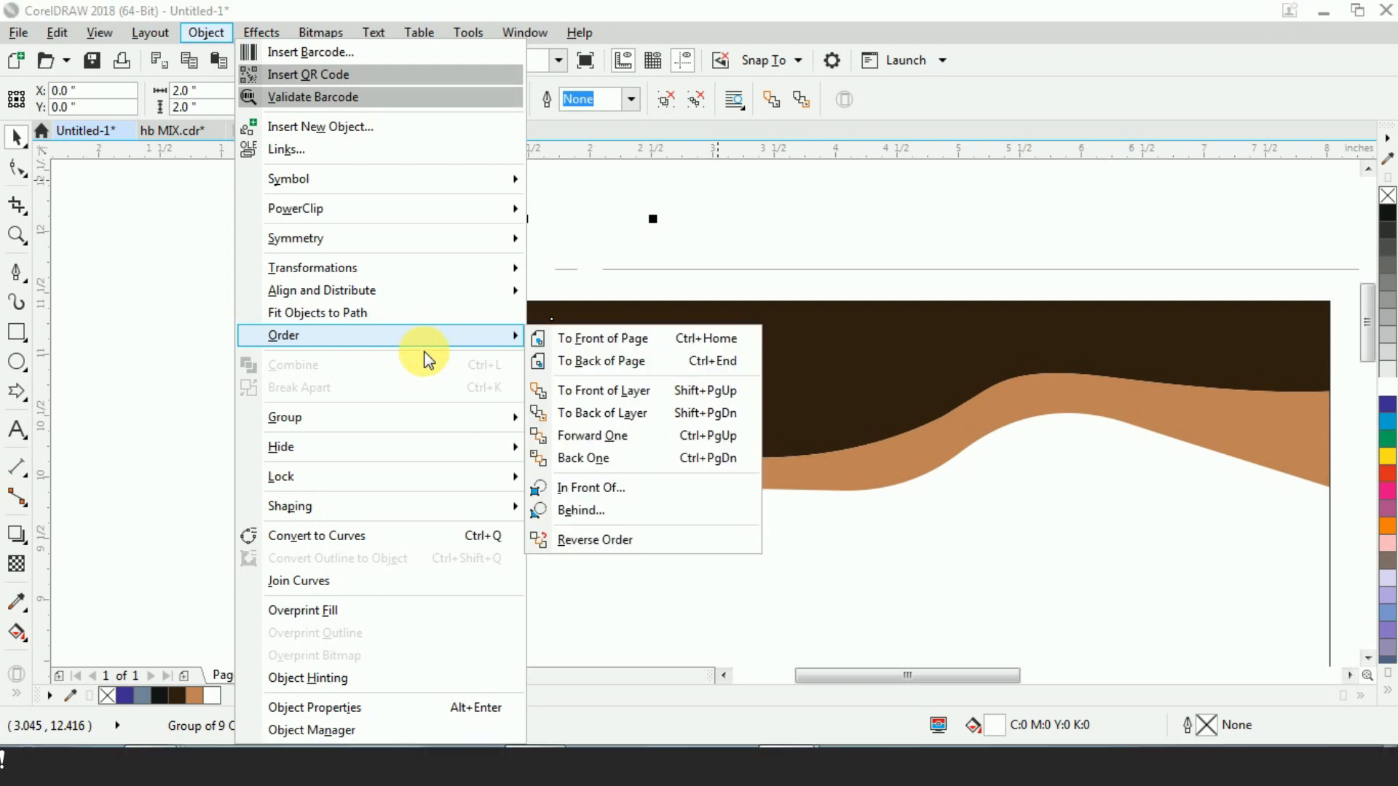
{"action": "left_click", "coordinate": [723, 391]}
{"action": "left_click_drag", "start_coordinate": [653, 218], "coordinate": [466, 350]}
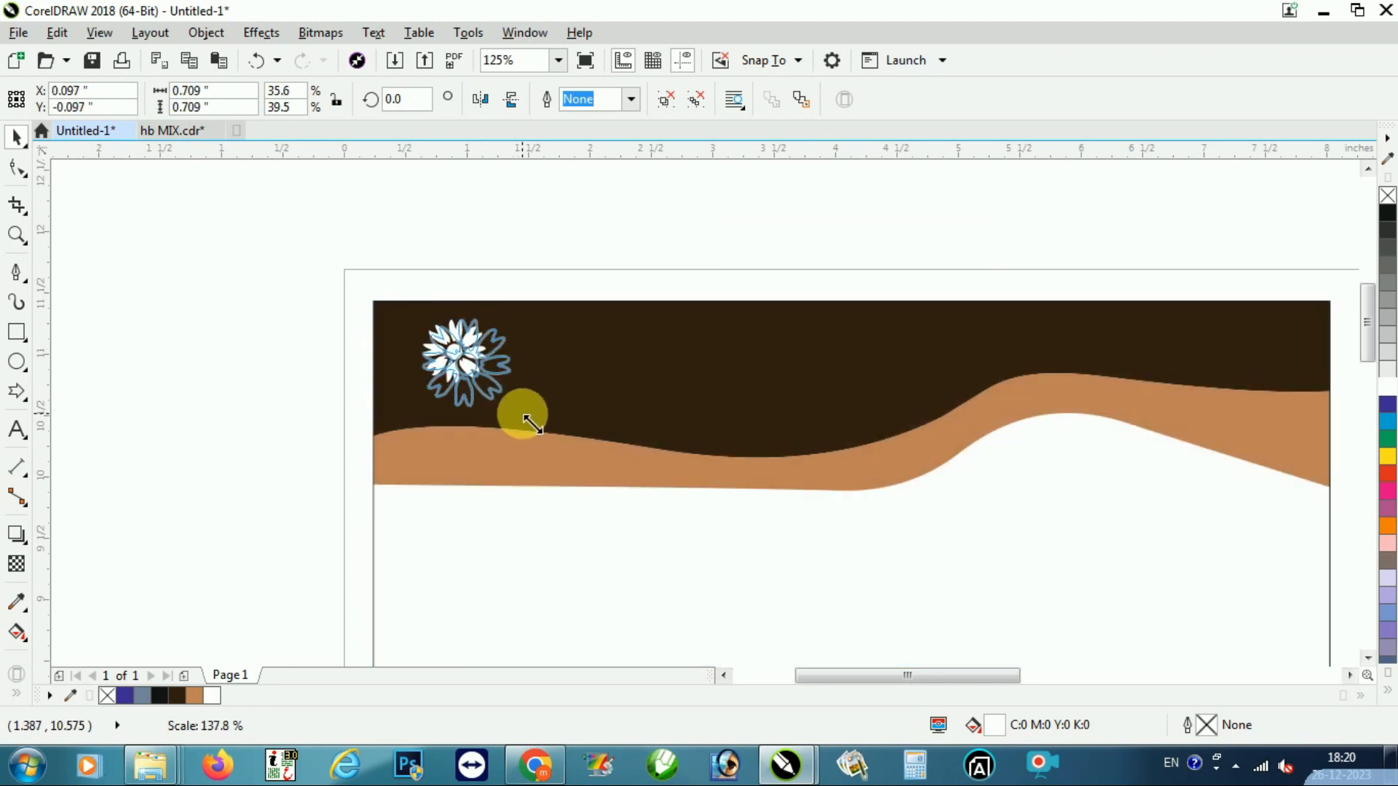